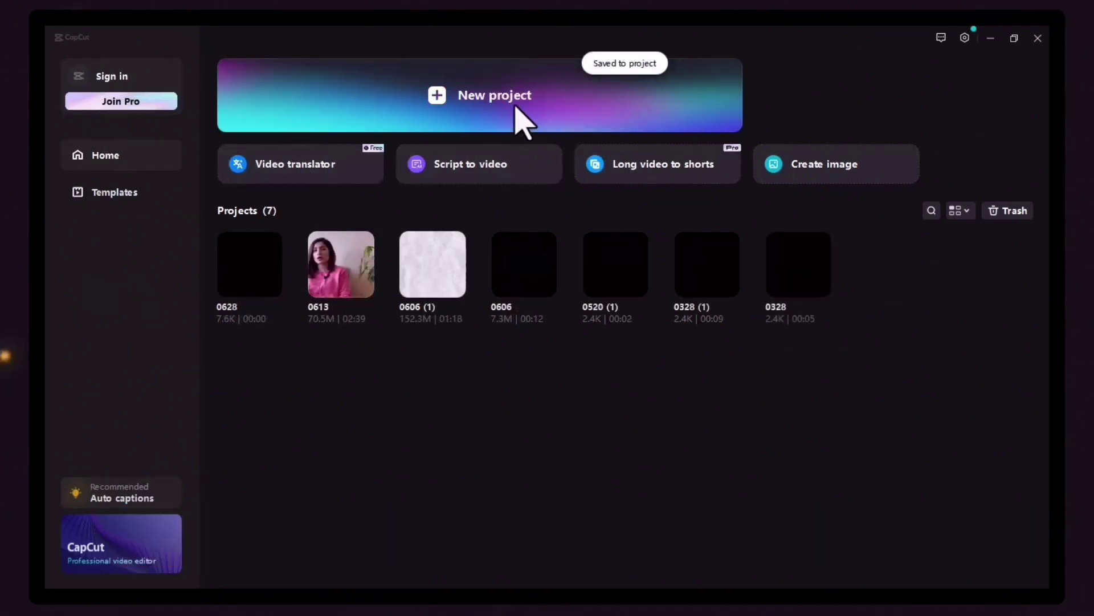
Step: Create a new project and import the video 1.MP4 and the audio file 0628.MP3 together
click(475, 98)
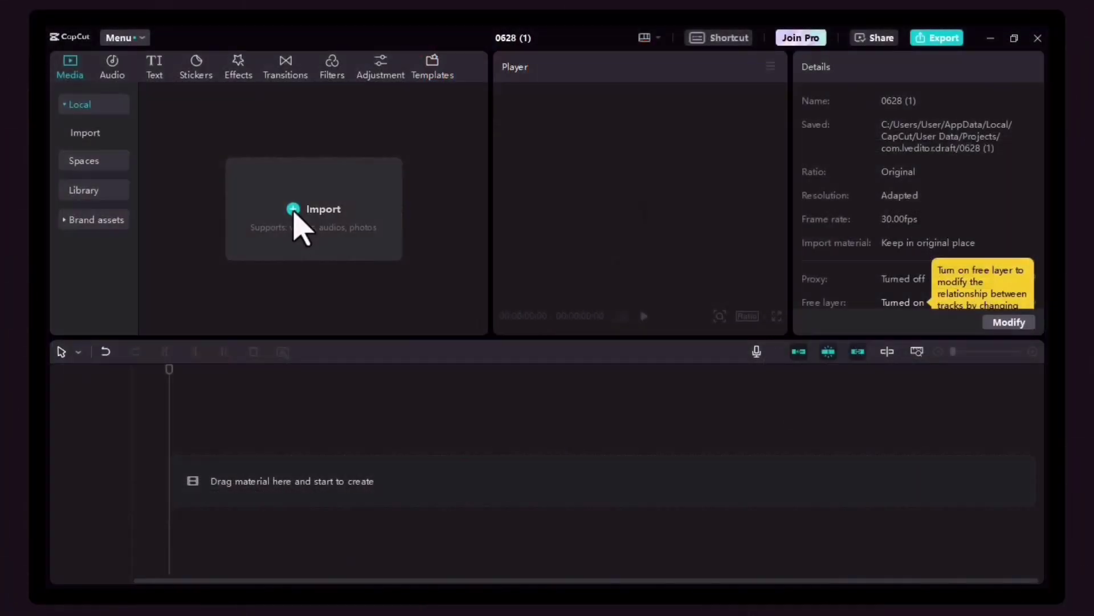
click(295, 214)
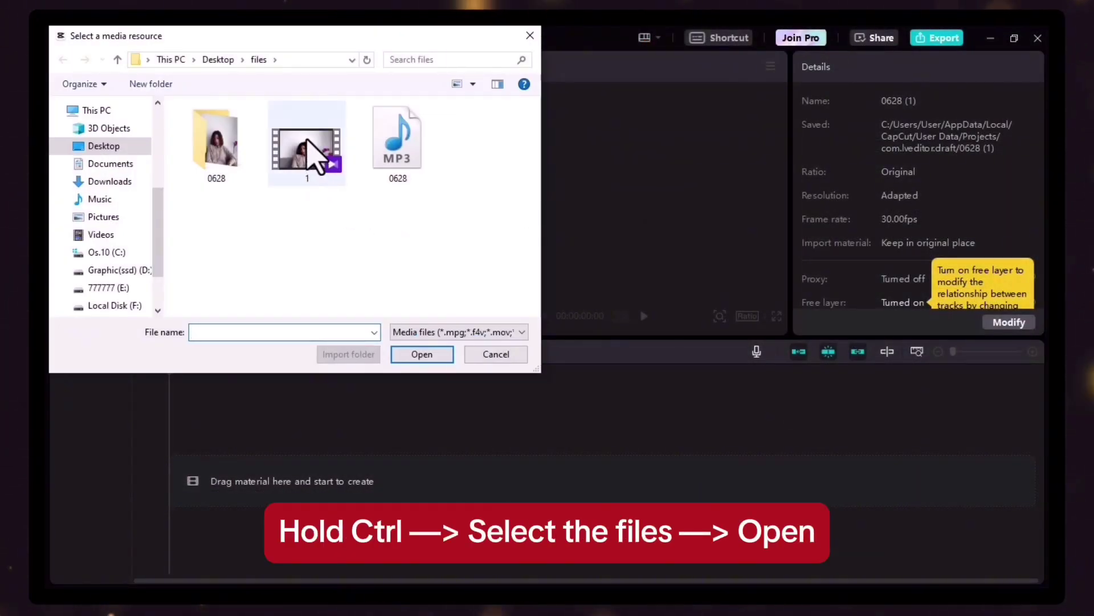
click(315, 166)
ctrl+click(397, 156)
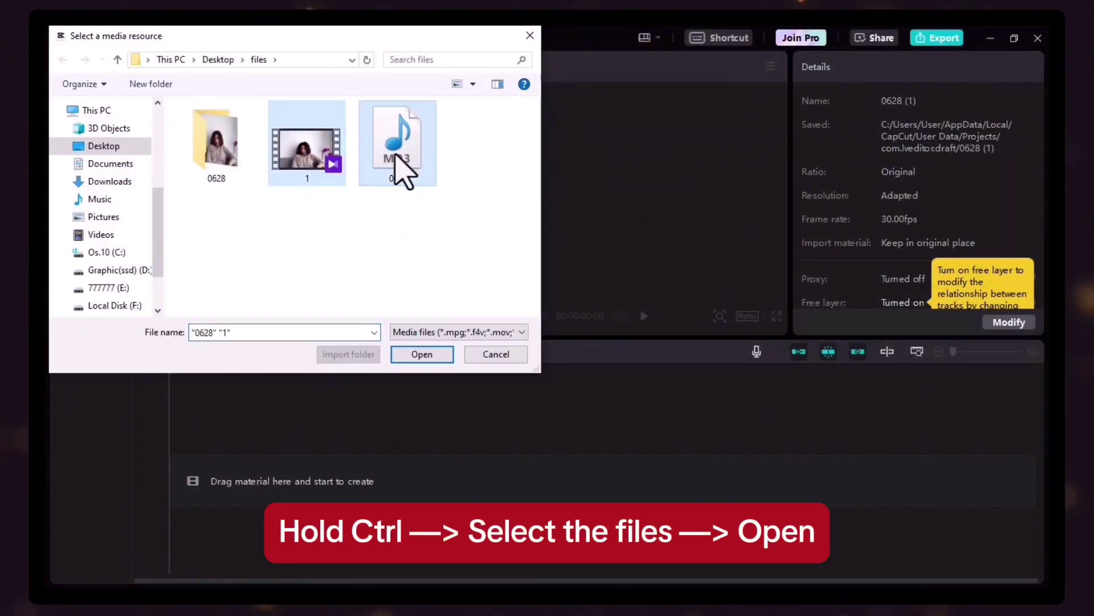
click(434, 356)
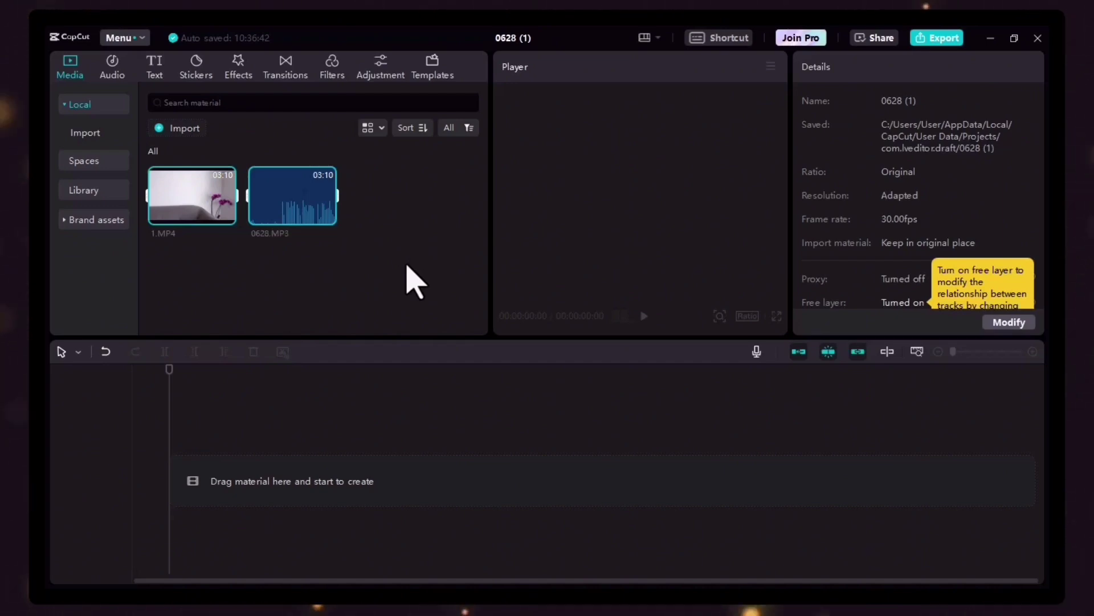
click(318, 264)
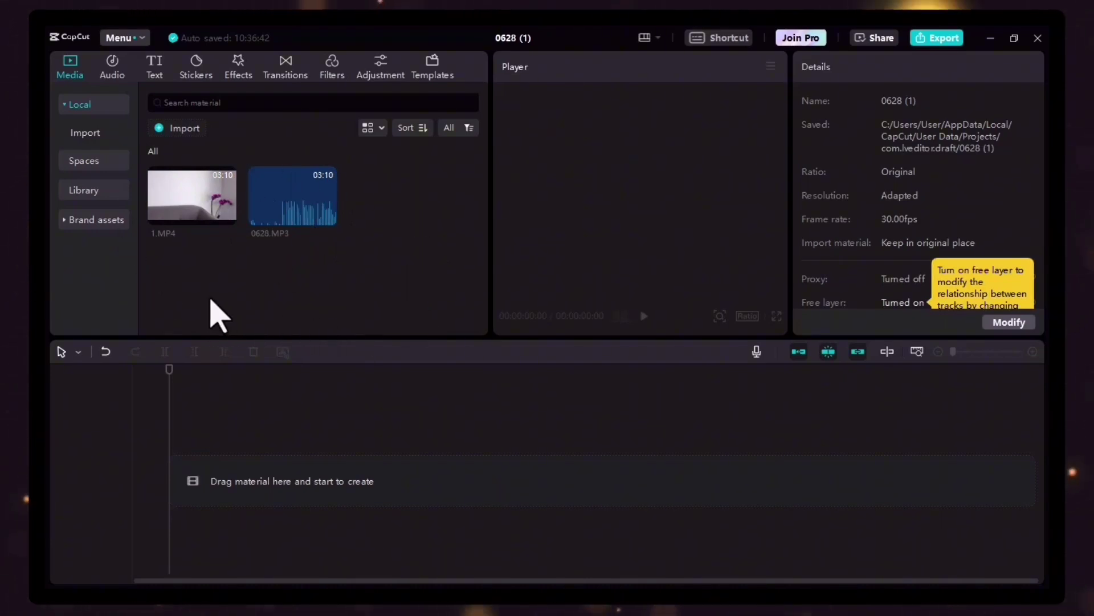
Step: Place 1.MP4 at the start of the timeline and move the playhead to about 01:09
drag(200, 225, 169, 475)
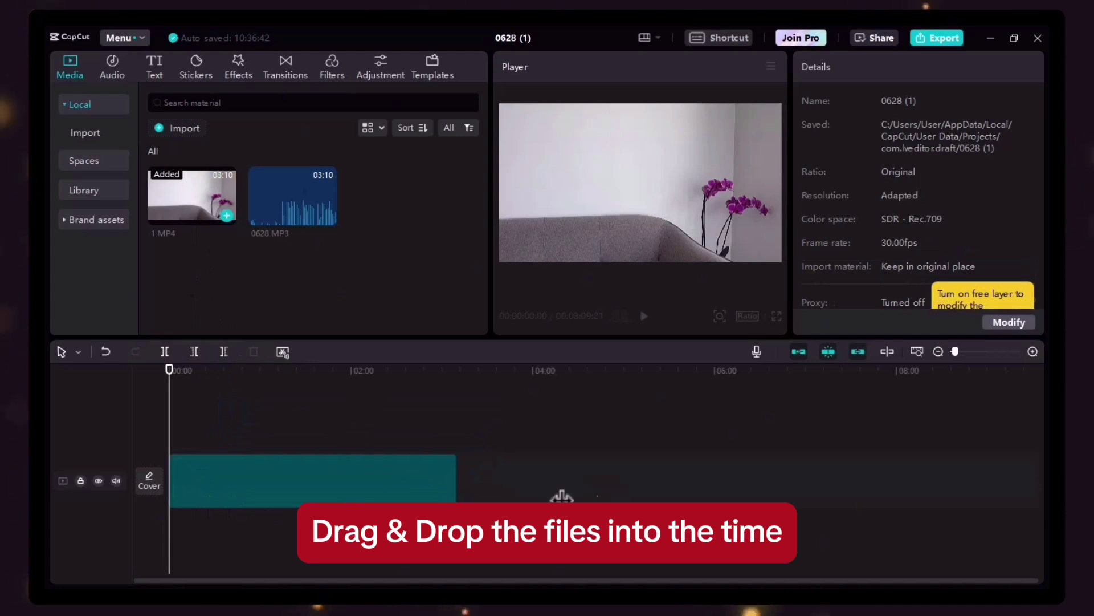
click(376, 487)
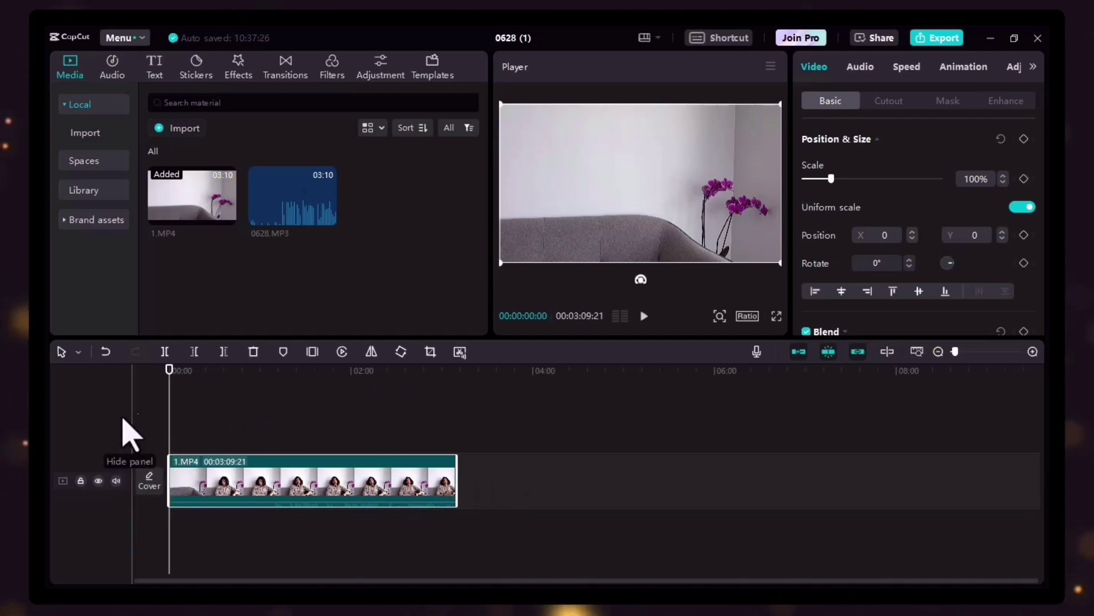
drag(175, 386, 274, 402)
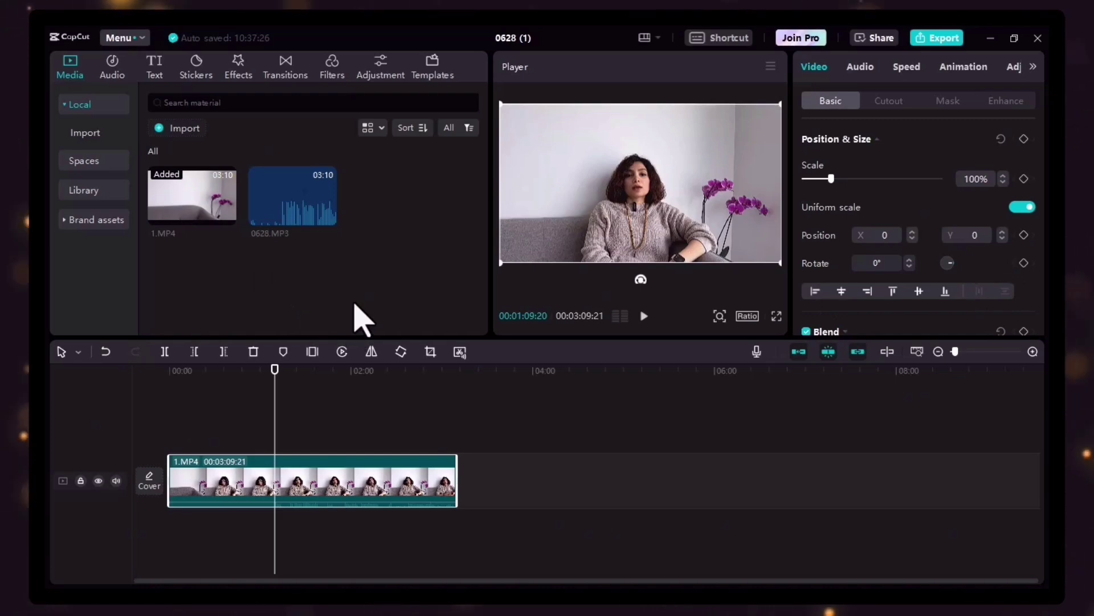
Step: Import the "Removing green sc" and "Small YouTube channel" videos and append both after 1.MP4 on the timeline
click(171, 128)
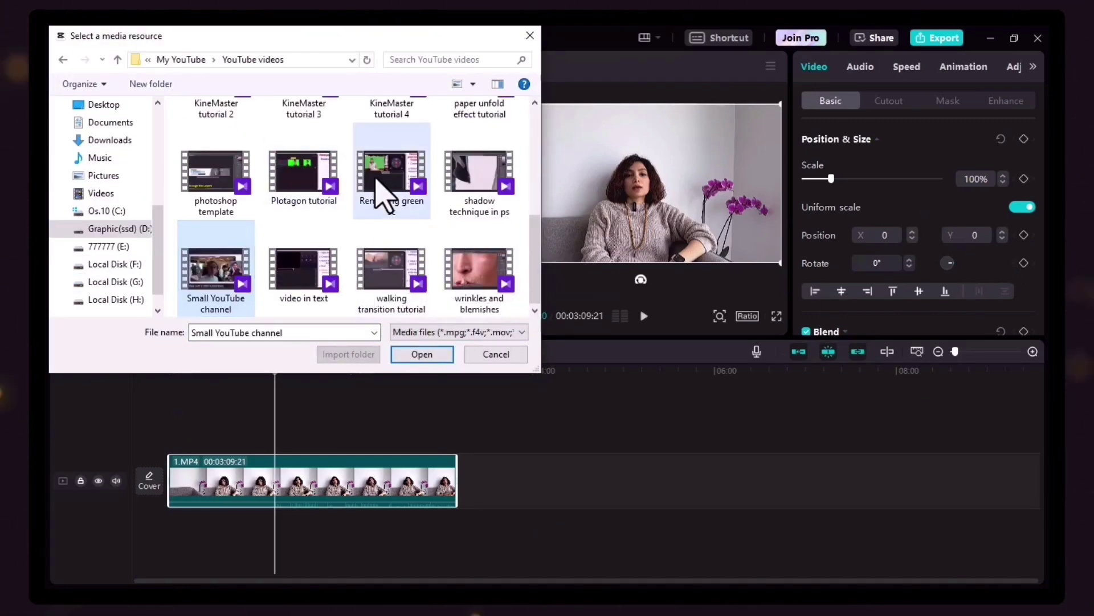
click(422, 354)
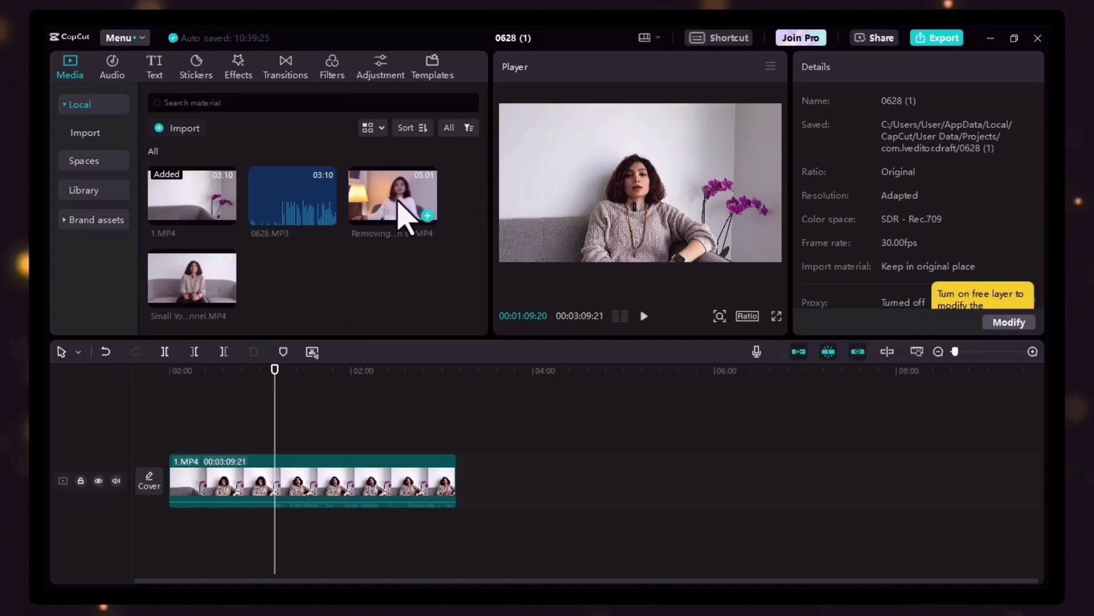
drag(399, 211, 464, 496)
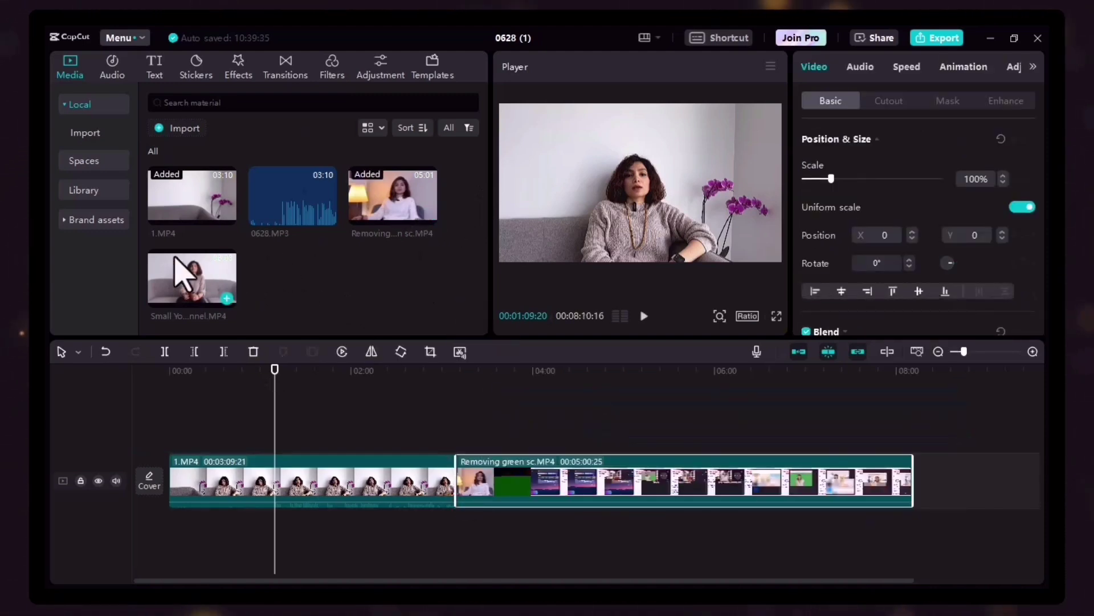
drag(200, 285, 924, 480)
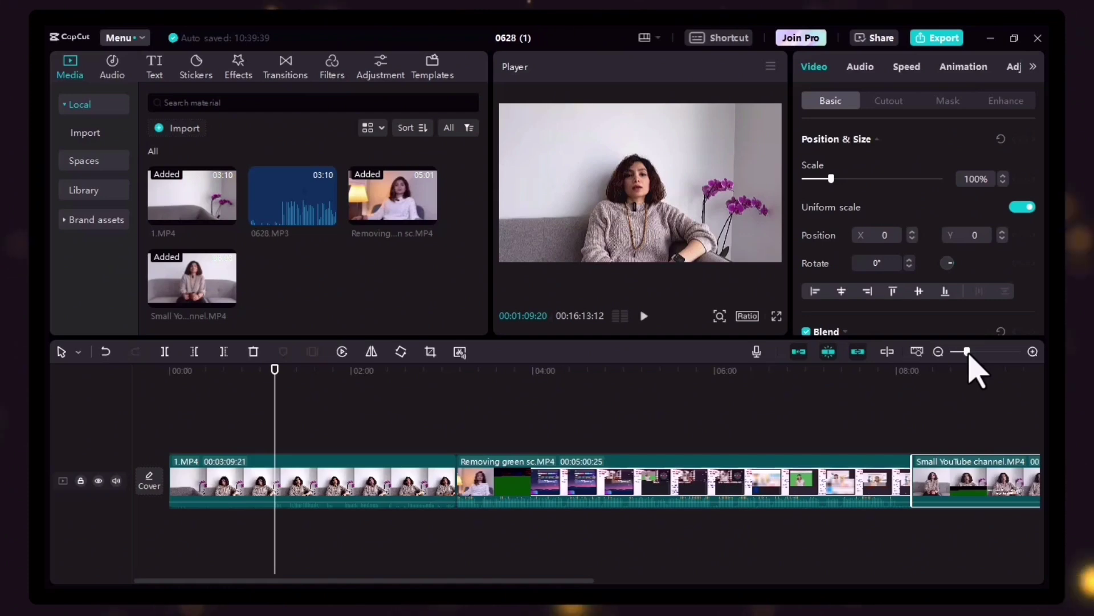
mouse_move(967, 352)
mouse_down()
mouse_move(956, 353)
mouse_move(989, 358)
mouse_move(963, 364)
mouse_up()
click(623, 416)
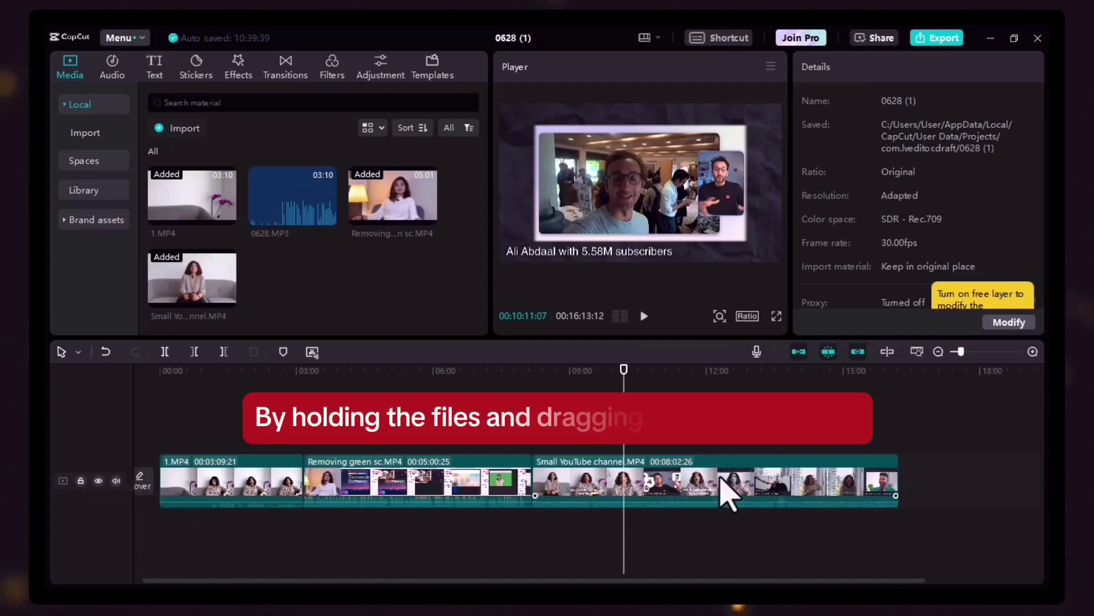
Step: Try changing the order of the three clips on the main video track
drag(700, 487, 470, 502)
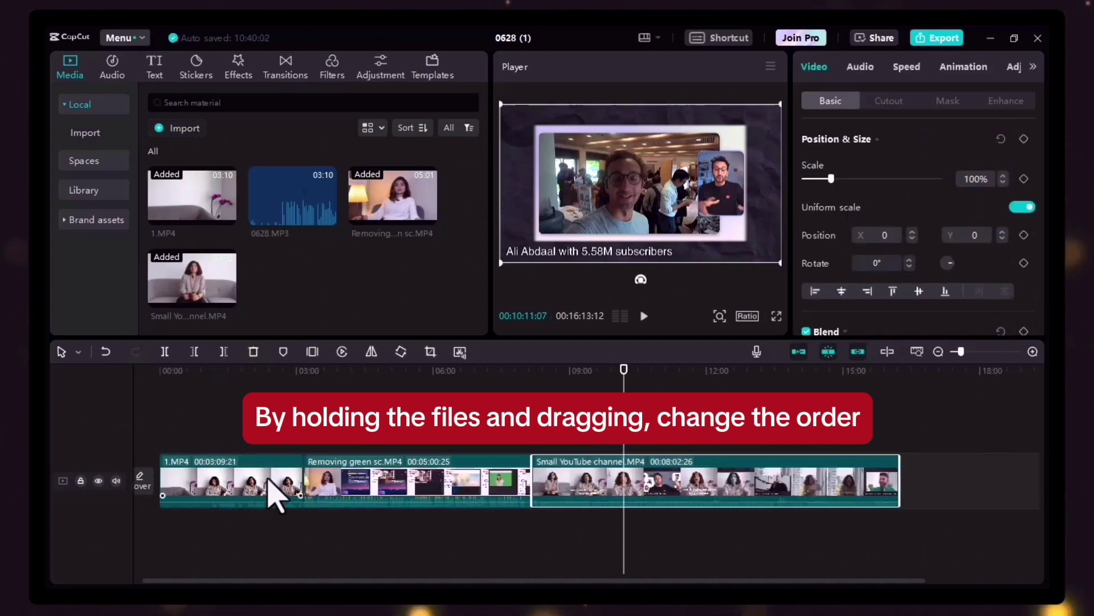
drag(272, 488, 457, 456)
drag(499, 502, 239, 483)
click(782, 536)
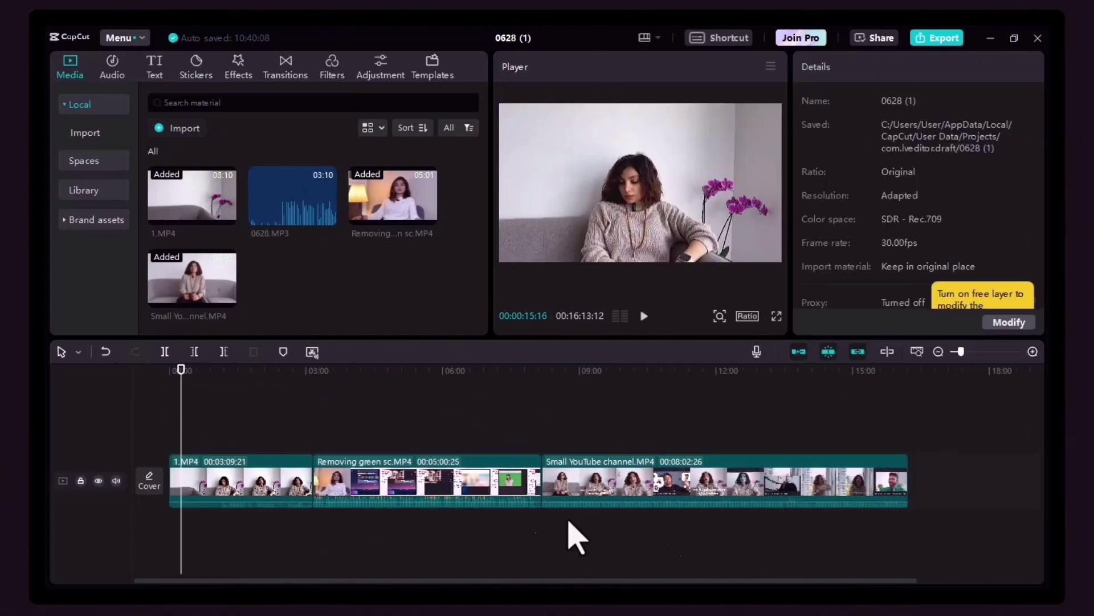
Step: Delete the "Small YouTube channel" and "Removing green sc" clips from the timeline
click(789, 498)
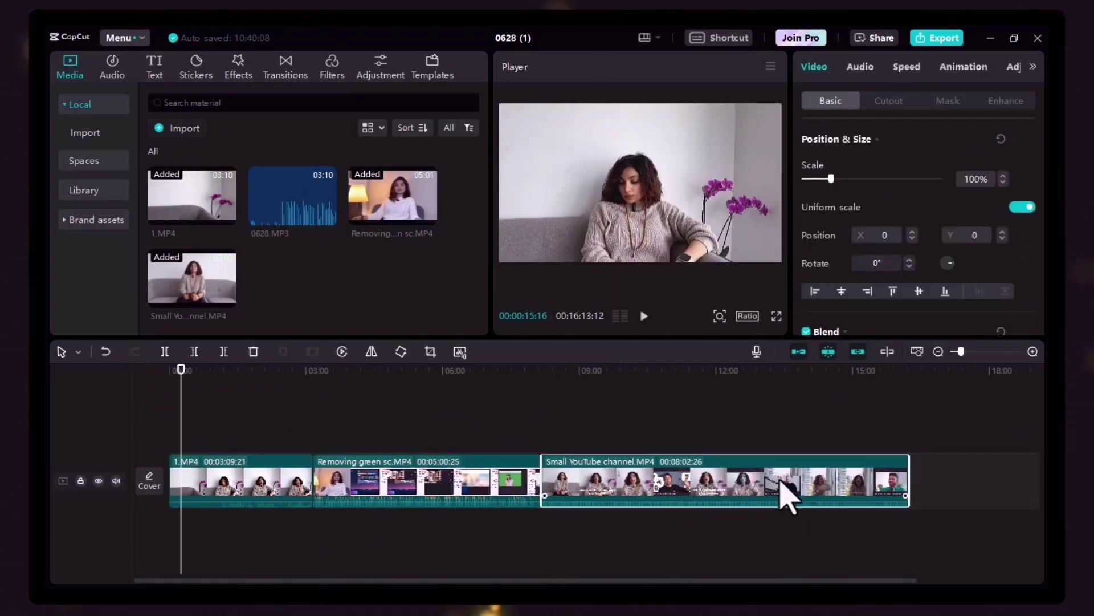
click(253, 352)
click(420, 481)
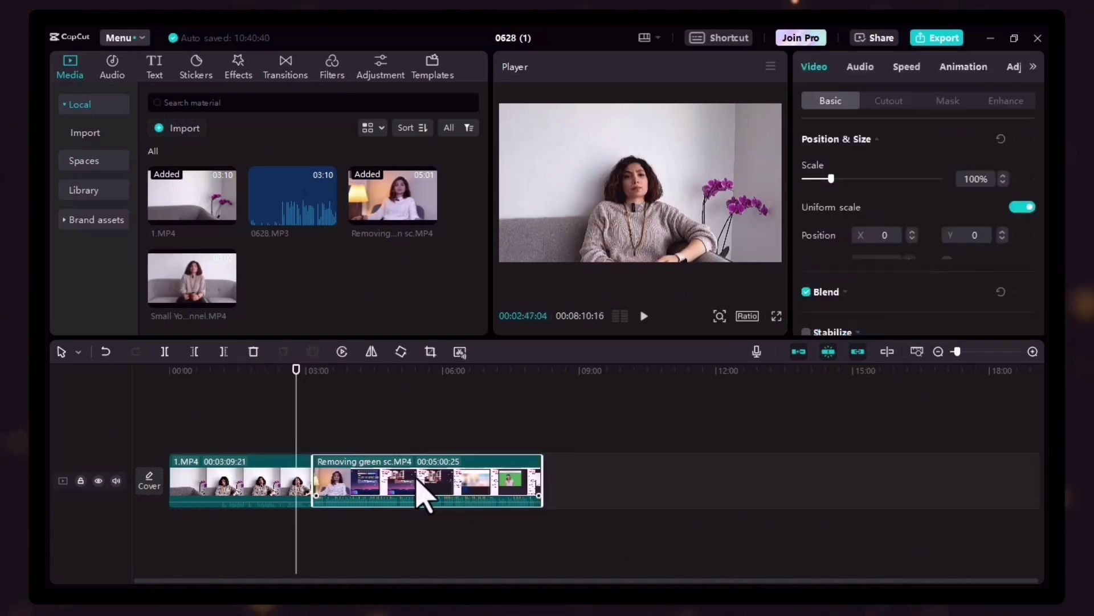
click(253, 352)
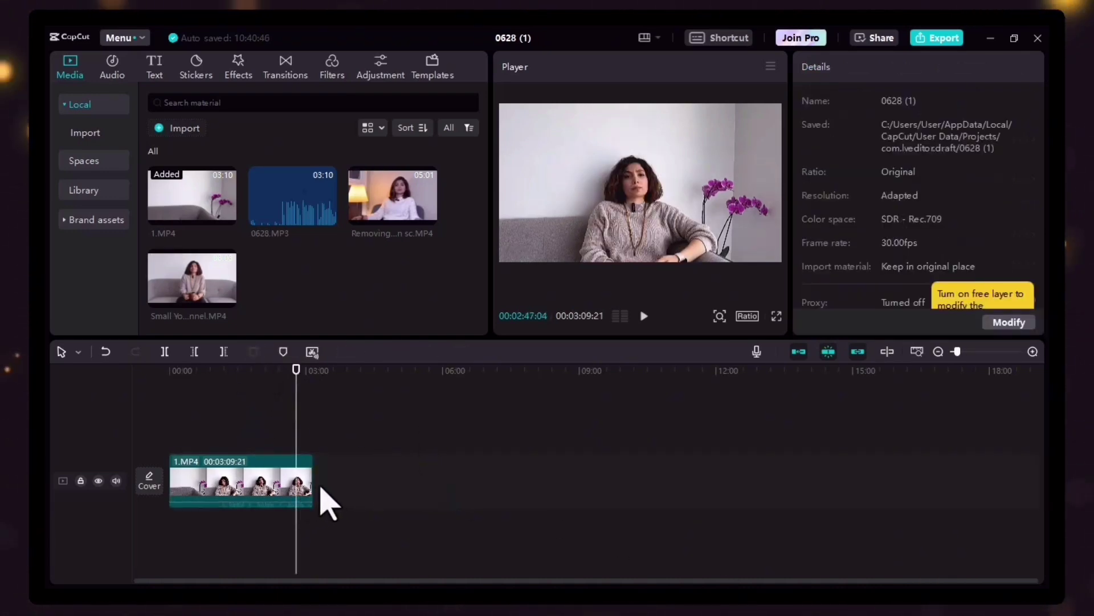
Step: Add 0628.MP3 to an audio track beneath the 1.MP4 video clip
drag(958, 352, 967, 353)
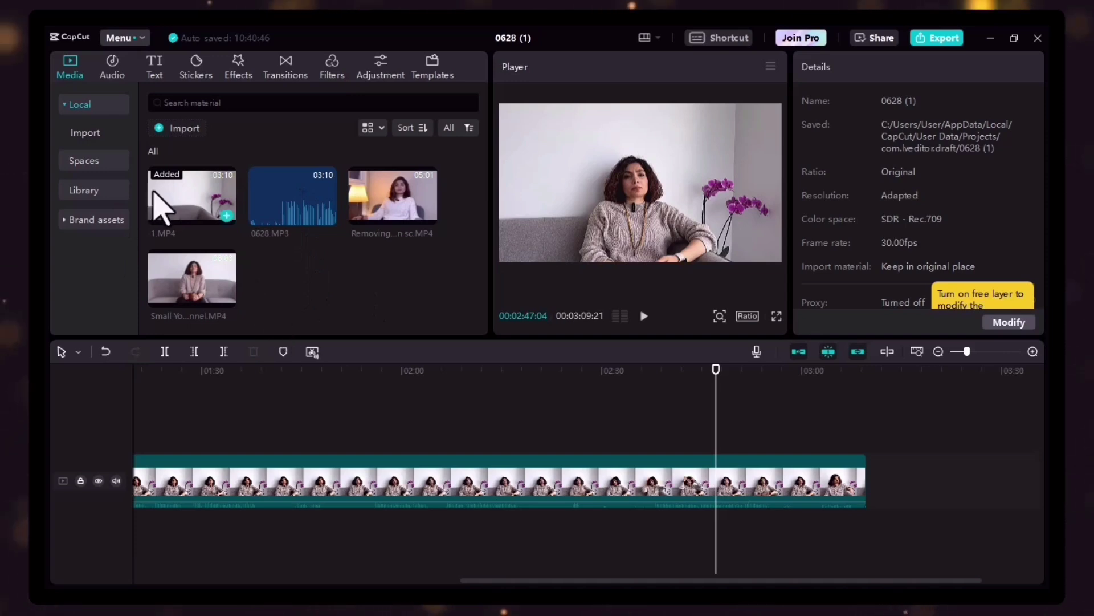
mouse_move(273, 177)
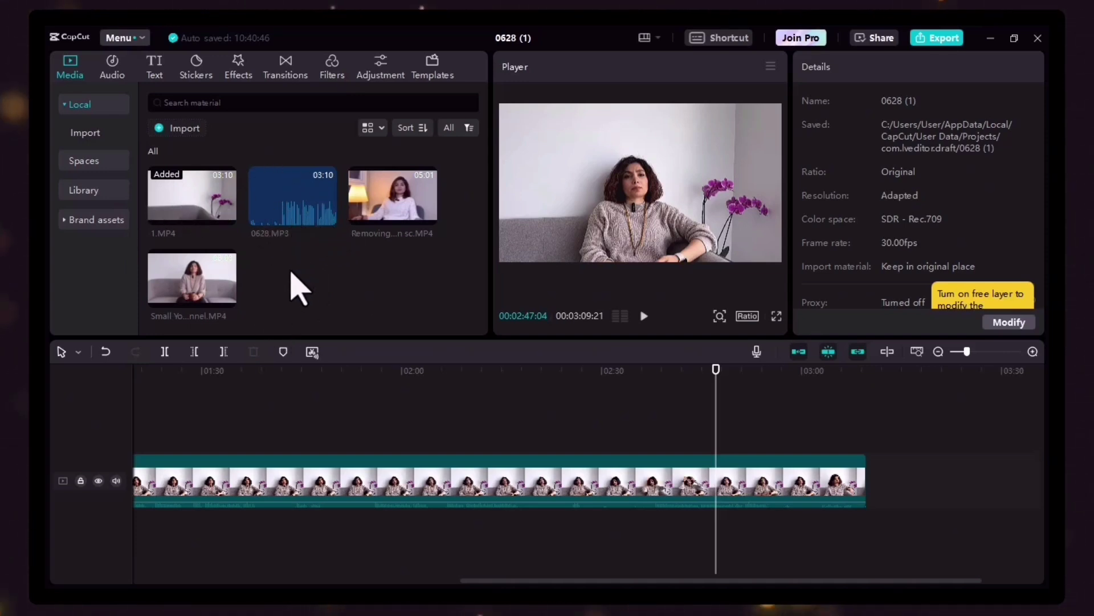
drag(277, 206, 191, 464)
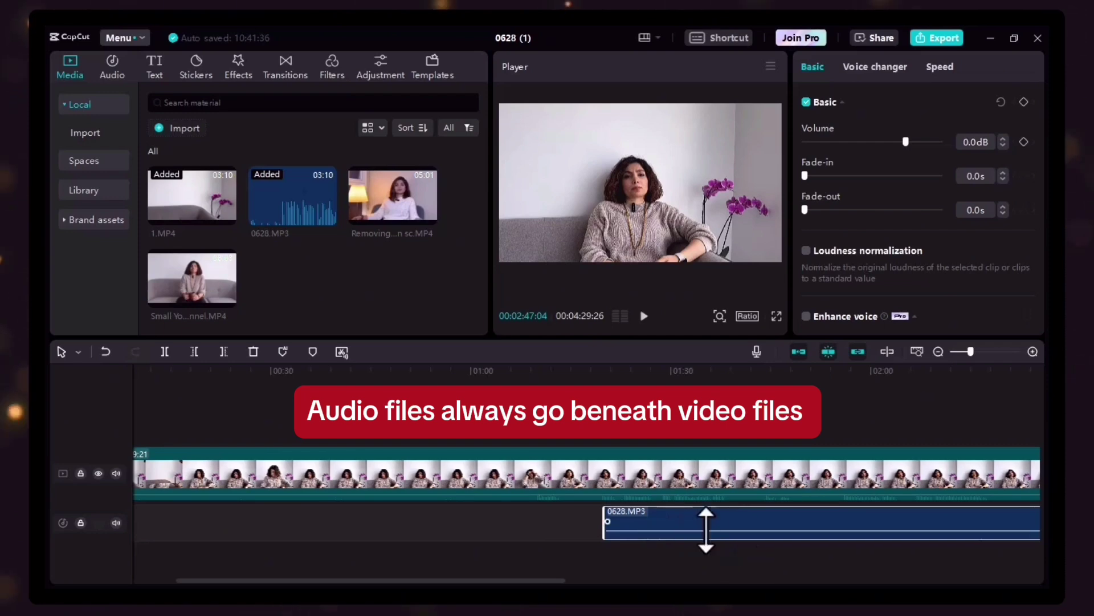
Step: Move the 0628.MP3 audio clip to the start of the timeline so it lines up with the 1.MP4 clip
drag(708, 522, 320, 519)
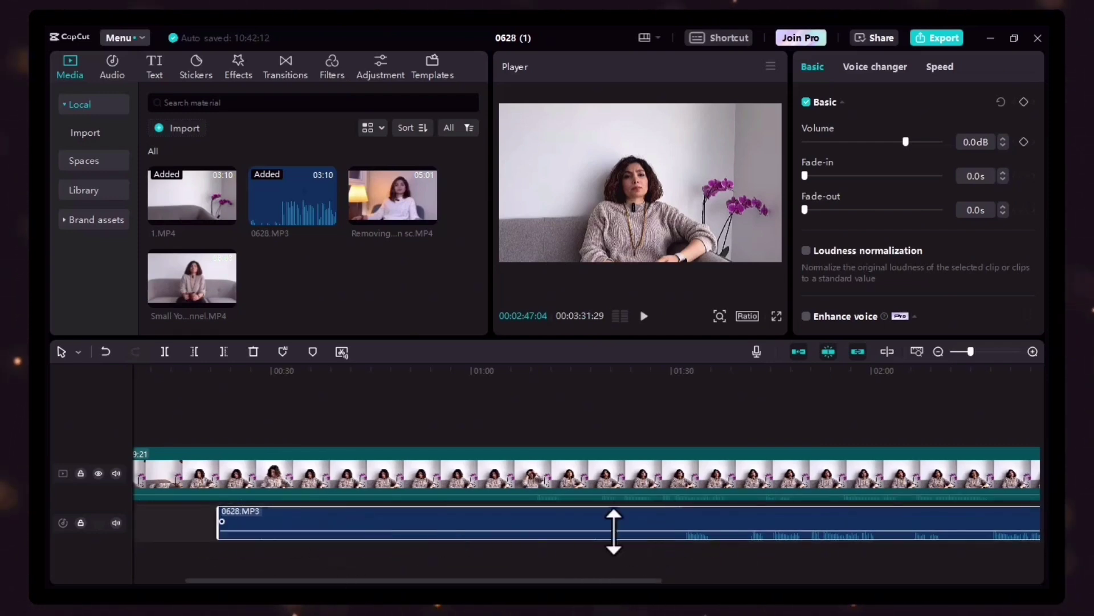
click(967, 351)
click(966, 351)
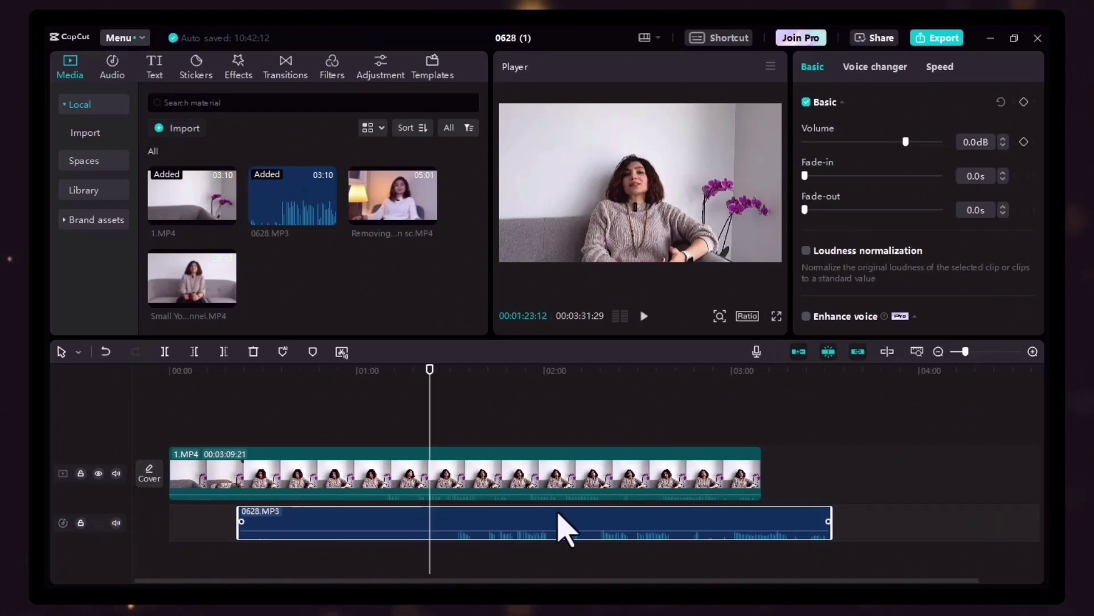
drag(525, 523, 439, 522)
drag(431, 527, 388, 527)
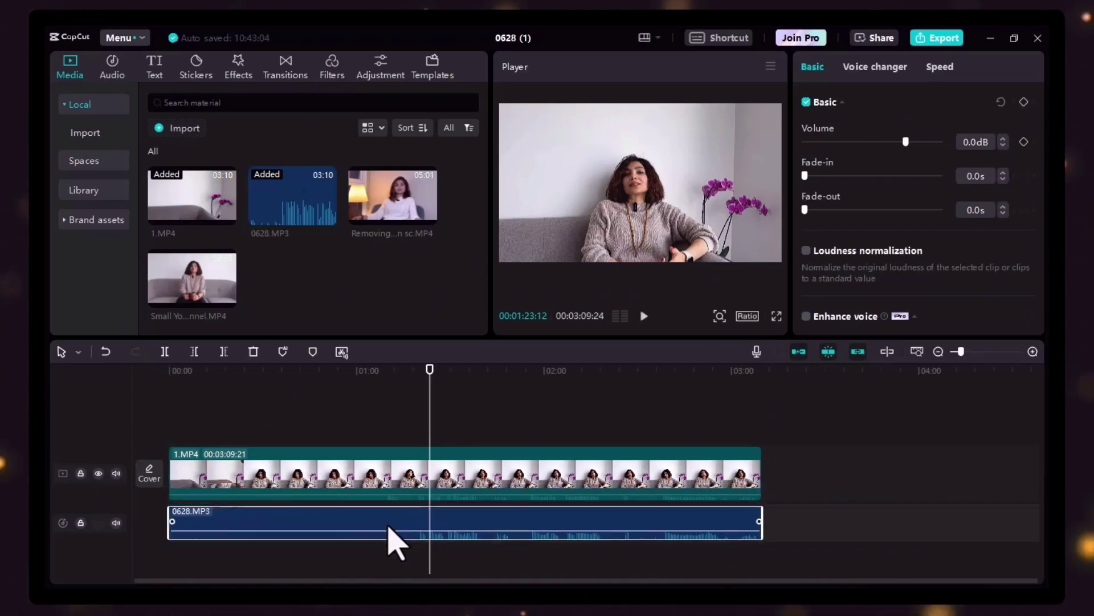
Step: Check the alignment of the video and audio clips in playback and scrub to about 01:24
click(393, 484)
click(421, 532)
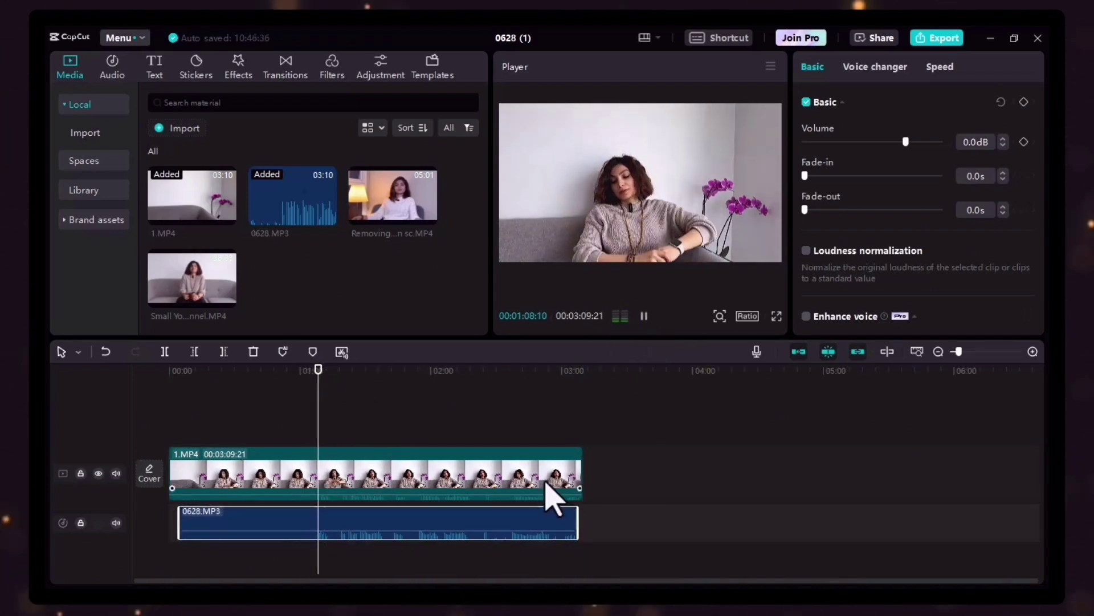
click(644, 317)
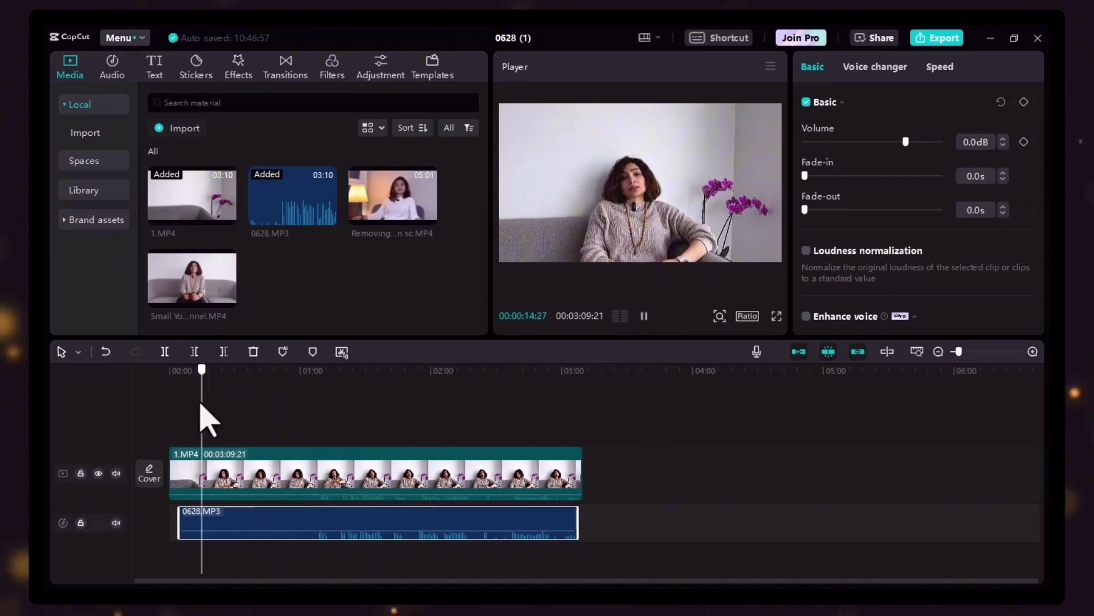
drag(208, 415, 354, 399)
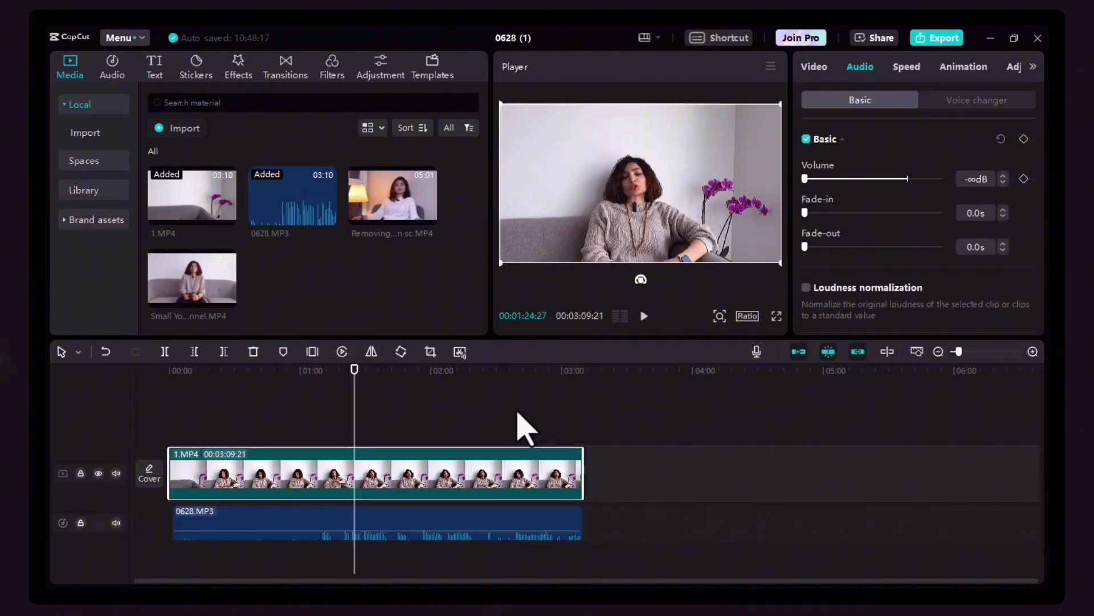
Step: Turn on noise reduction for the 0628.MP3 audio clip
click(473, 519)
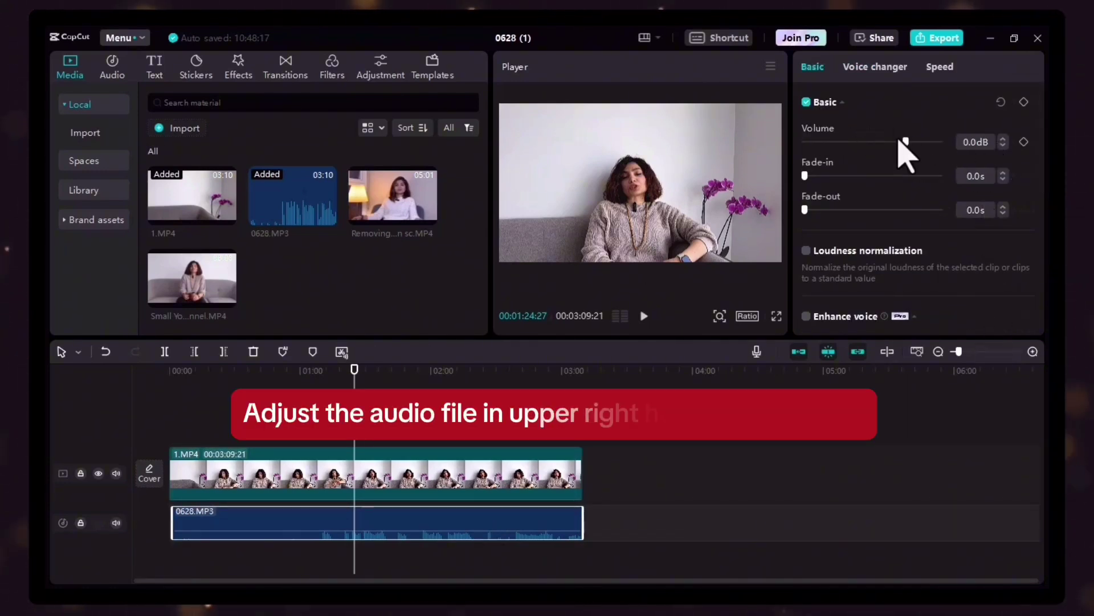
drag(906, 142, 905, 166)
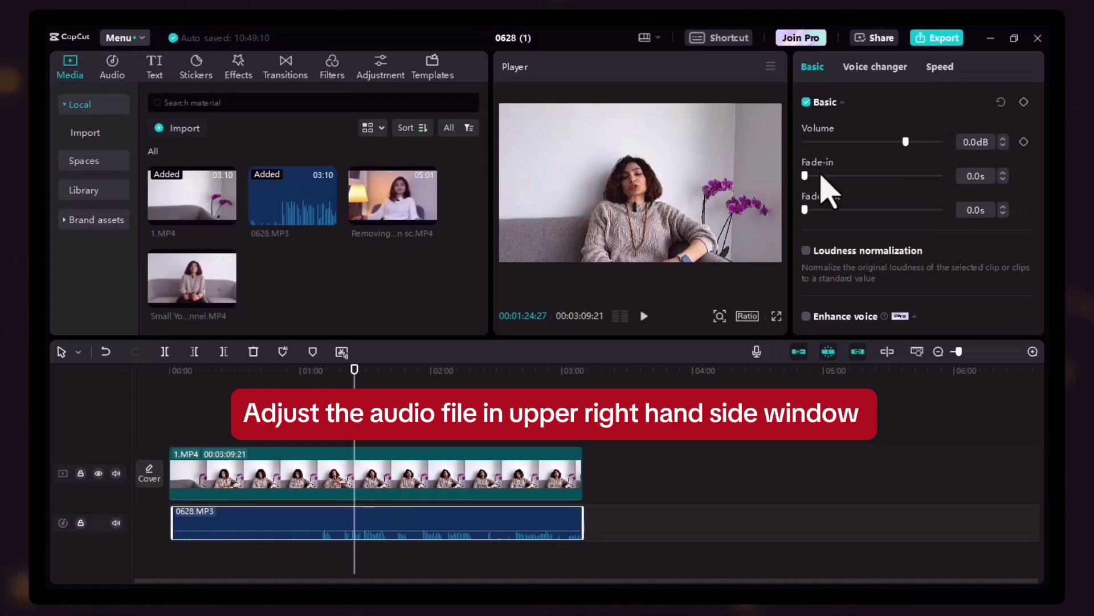
scroll(884, 205, down, 3)
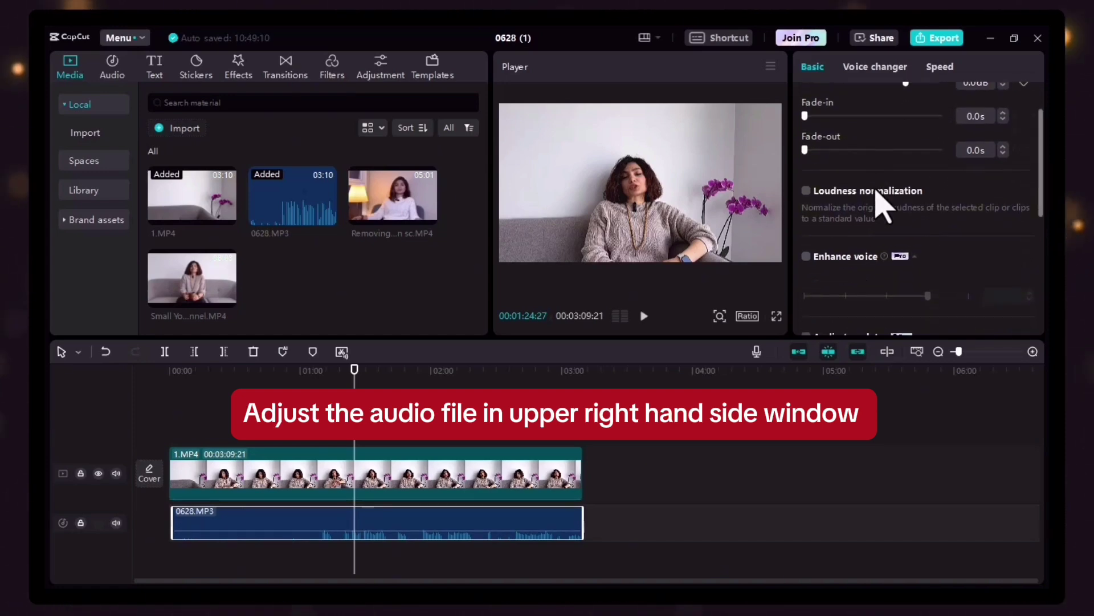
scroll(938, 251, down, 4)
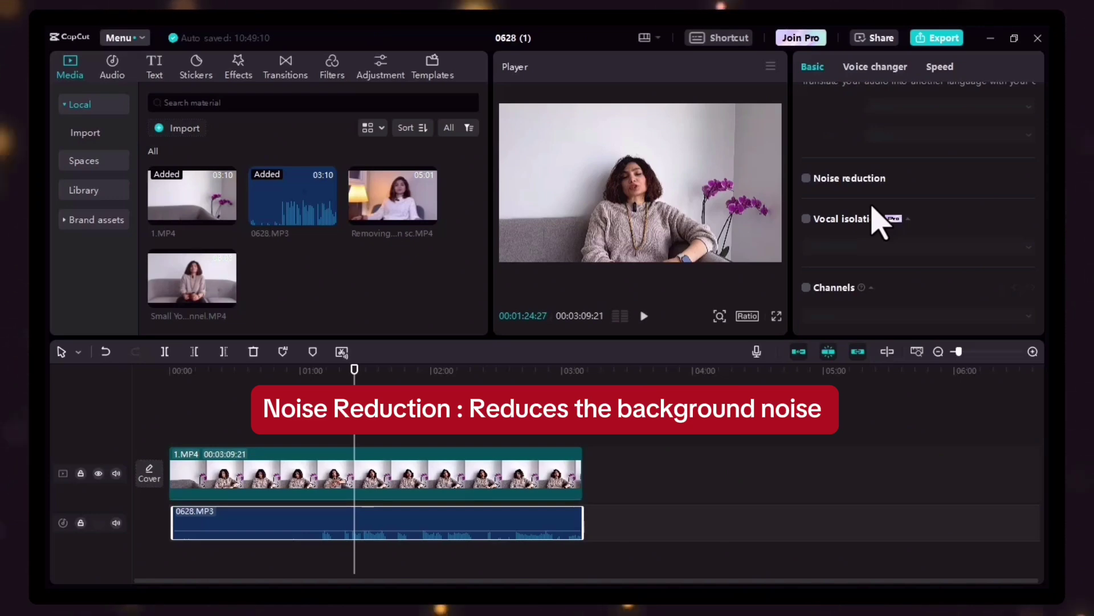
click(807, 179)
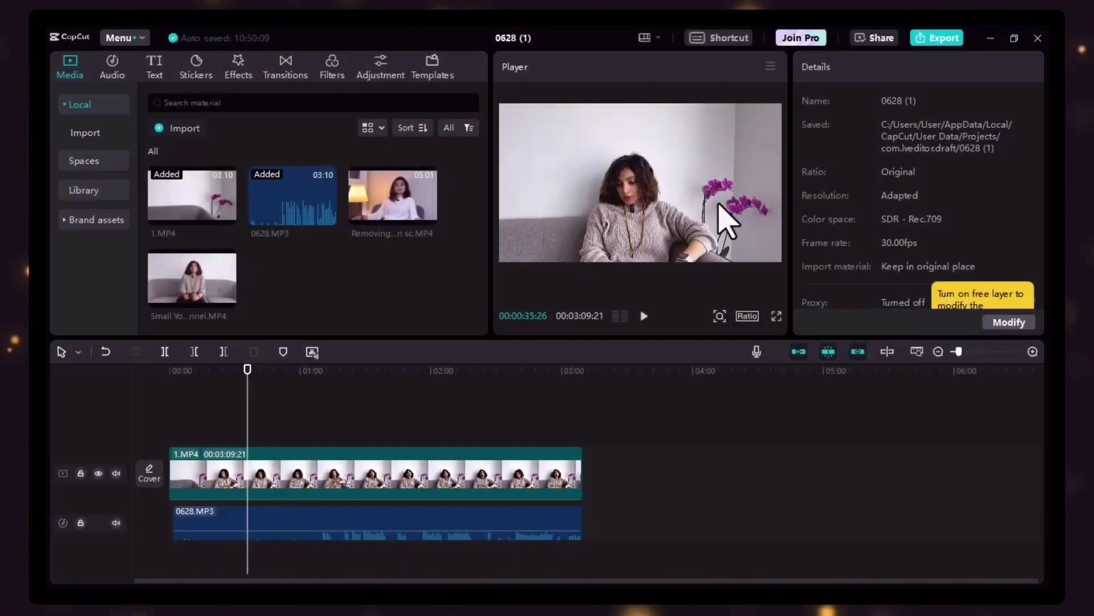
Step: Look through the Enhance options of the 1.MP4 video clip and turn on Face enhancement
click(322, 473)
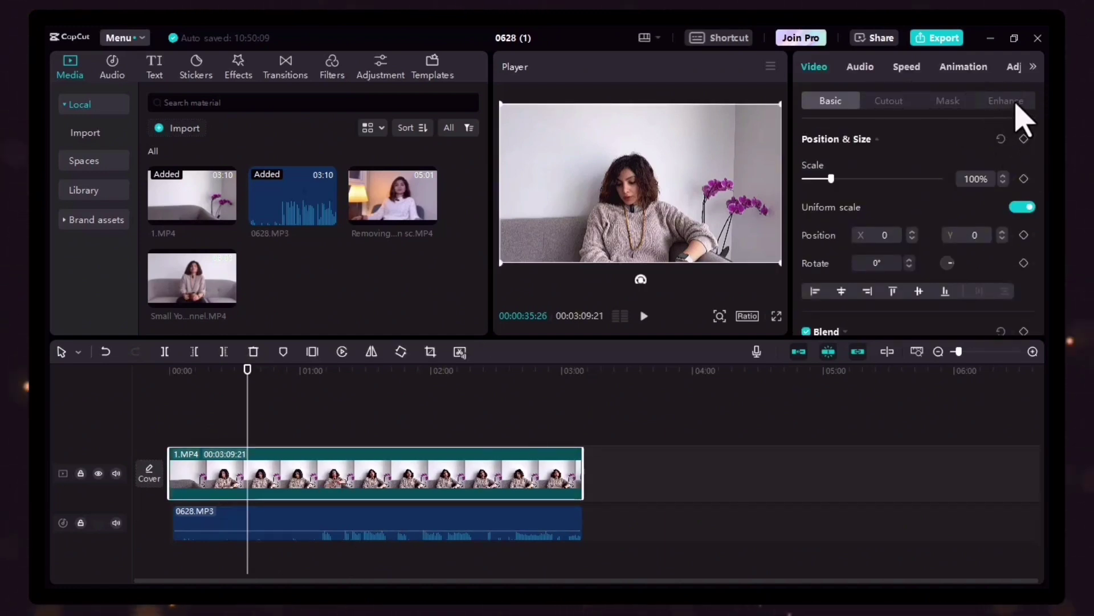
click(1012, 101)
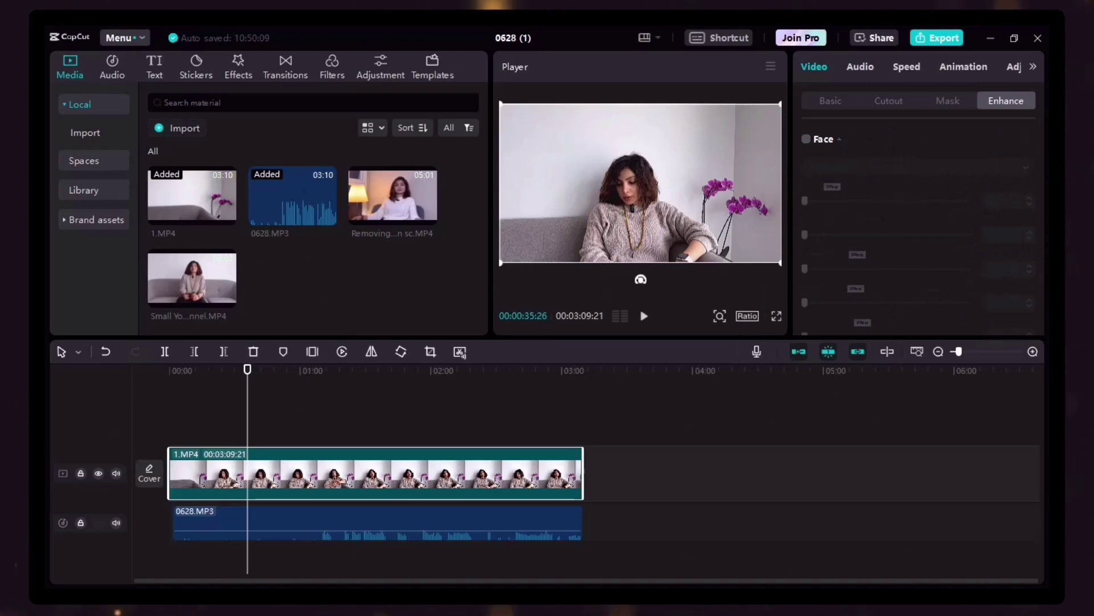
drag(1041, 141, 1047, 208)
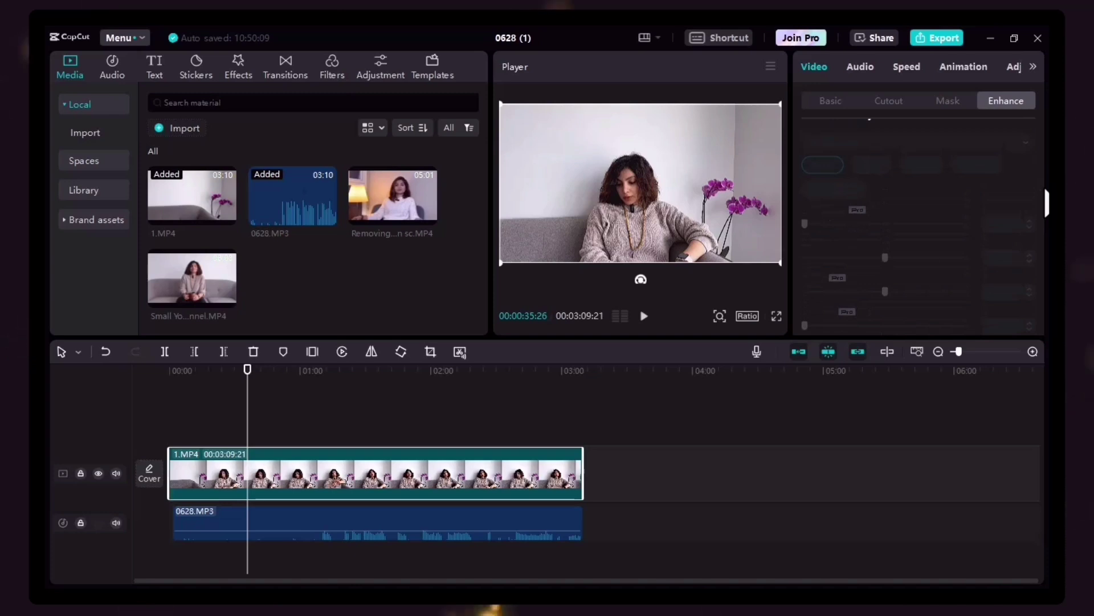
scroll(953, 153, down, 3)
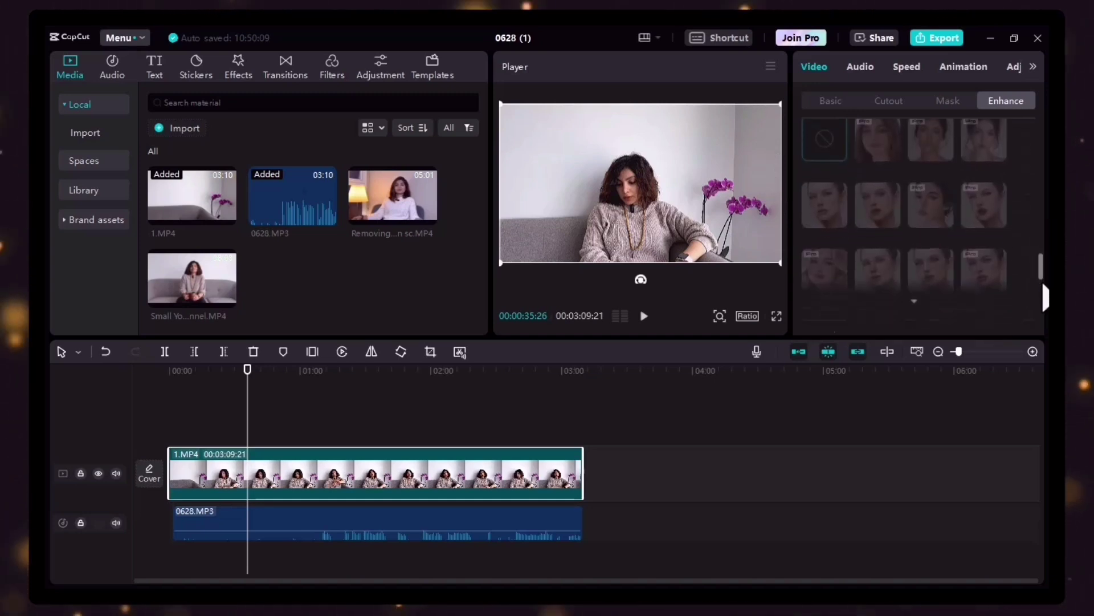
scroll(1043, 259, down, 5)
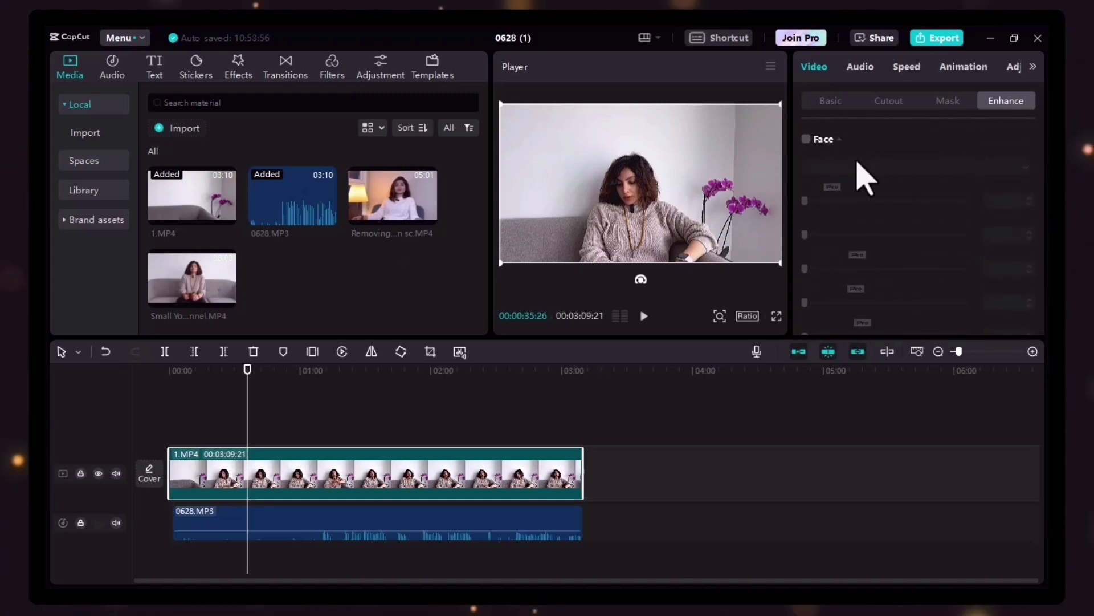
click(806, 140)
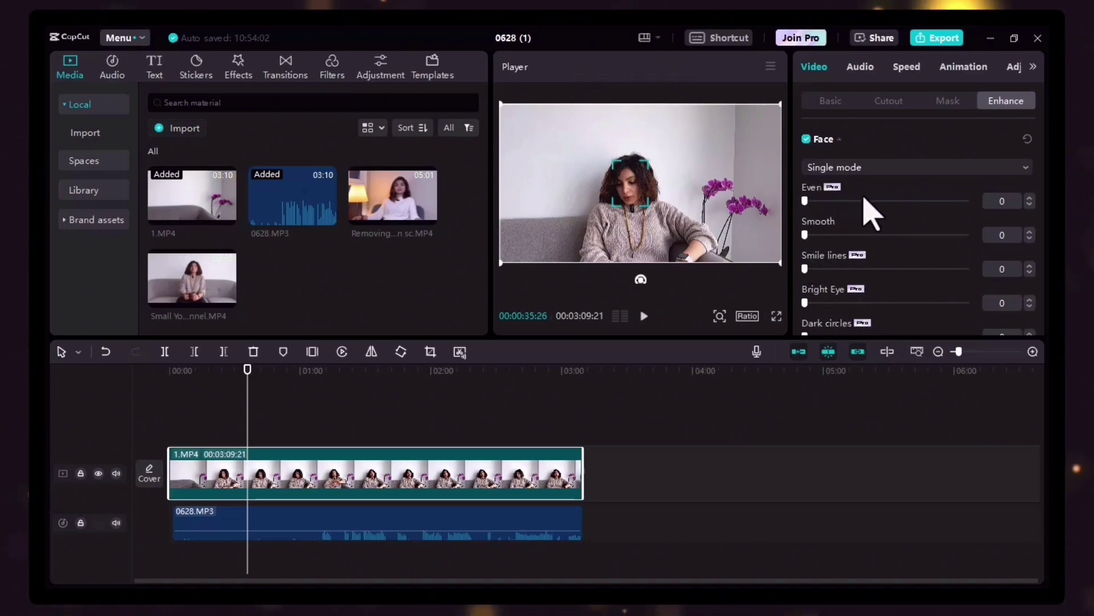
Step: Set the face's Smooth value to 48, testing the effect on a close-up of the face in the player
scroll(849, 234, down, 1)
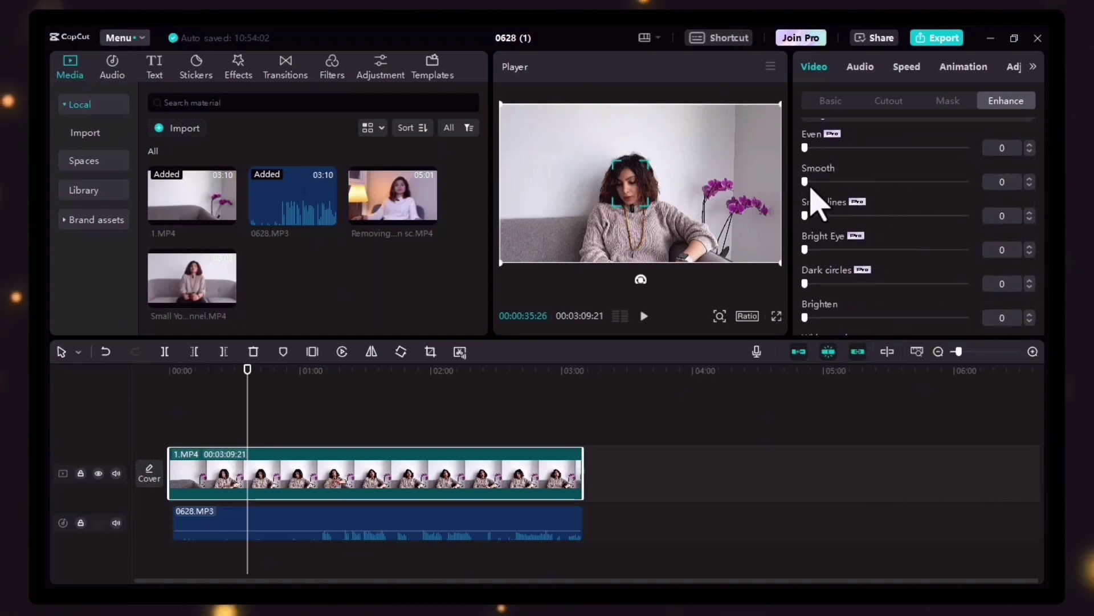
drag(805, 181, 895, 182)
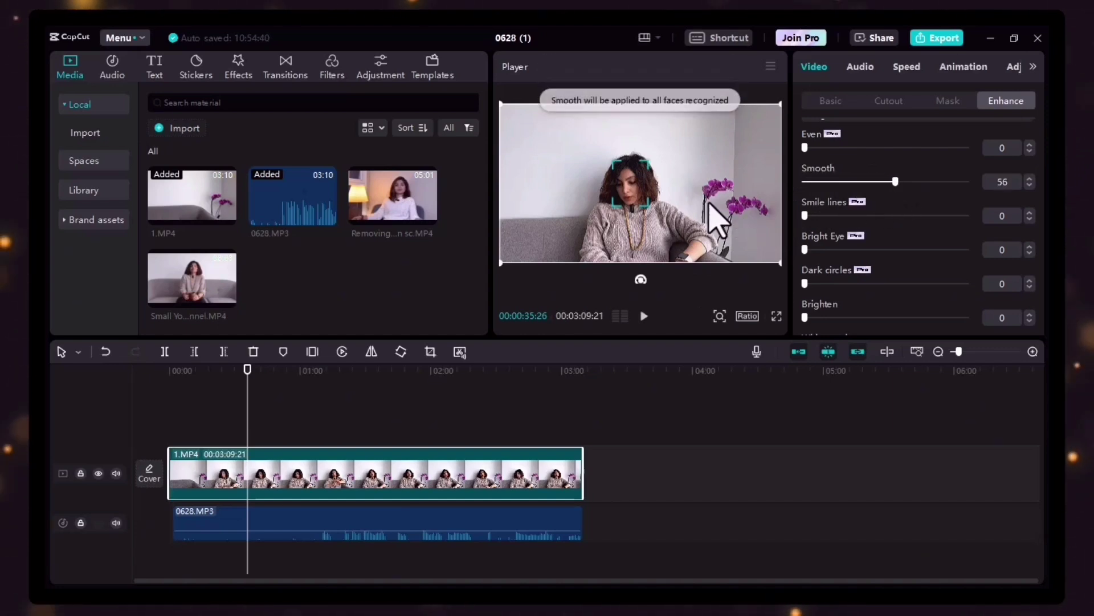
click(720, 316)
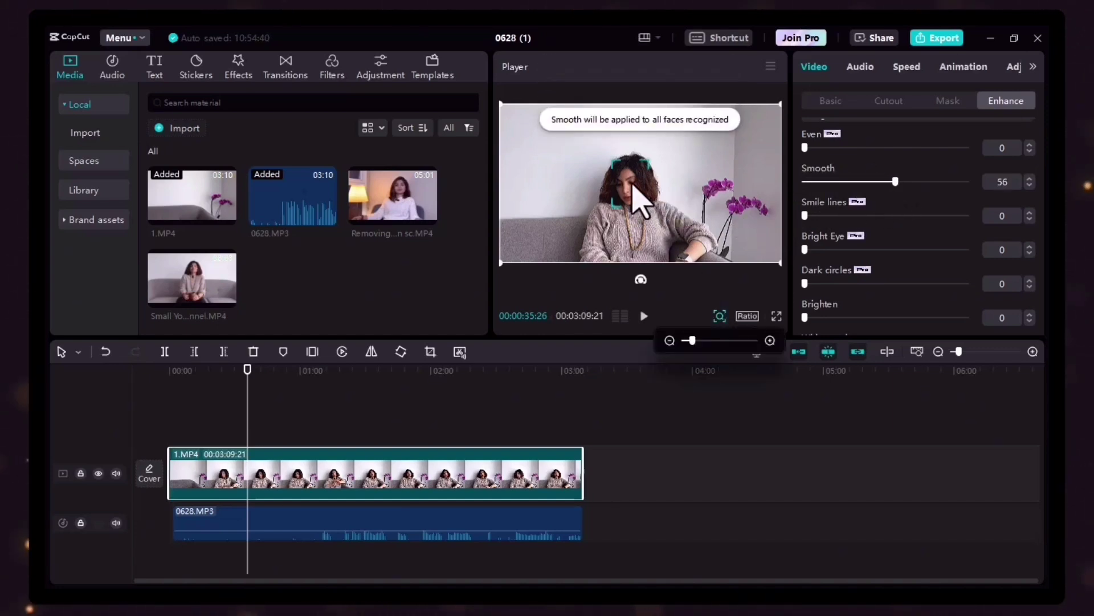
drag(693, 341, 741, 345)
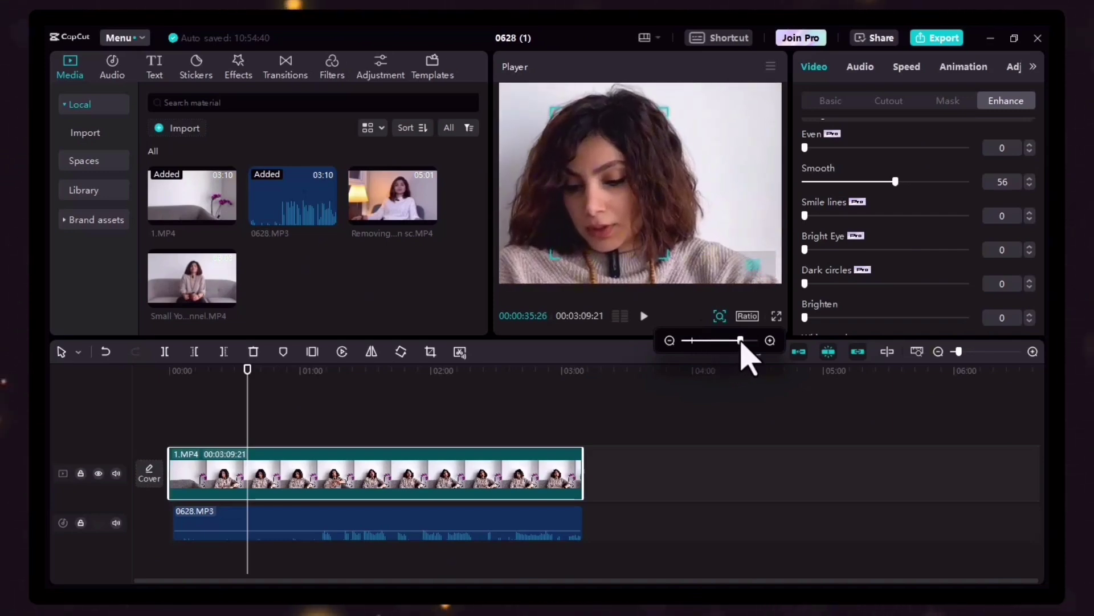
drag(896, 183, 786, 186)
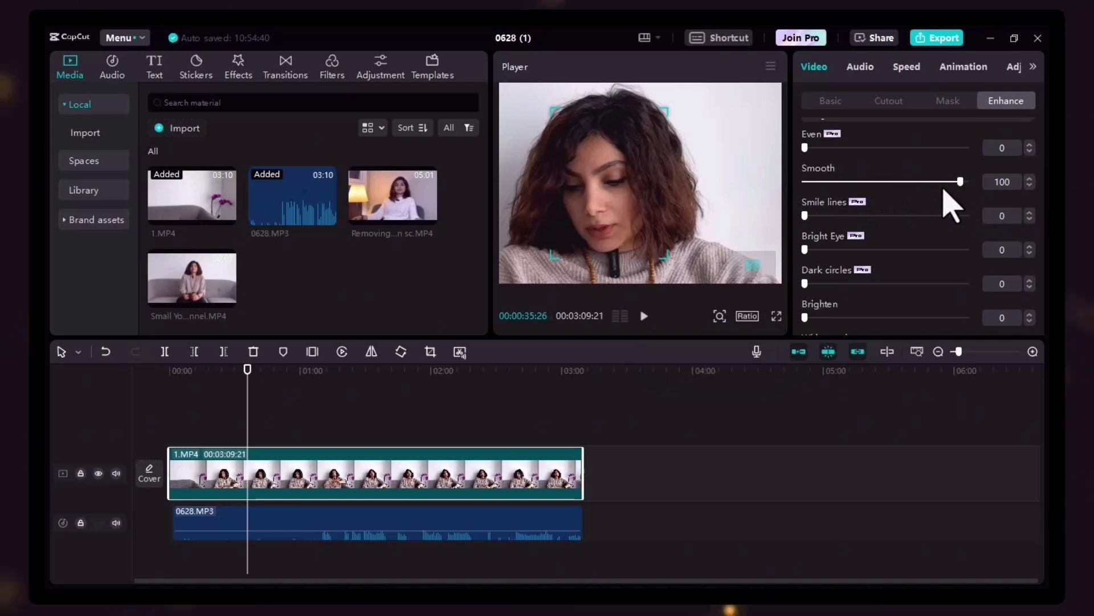
drag(967, 181, 837, 196)
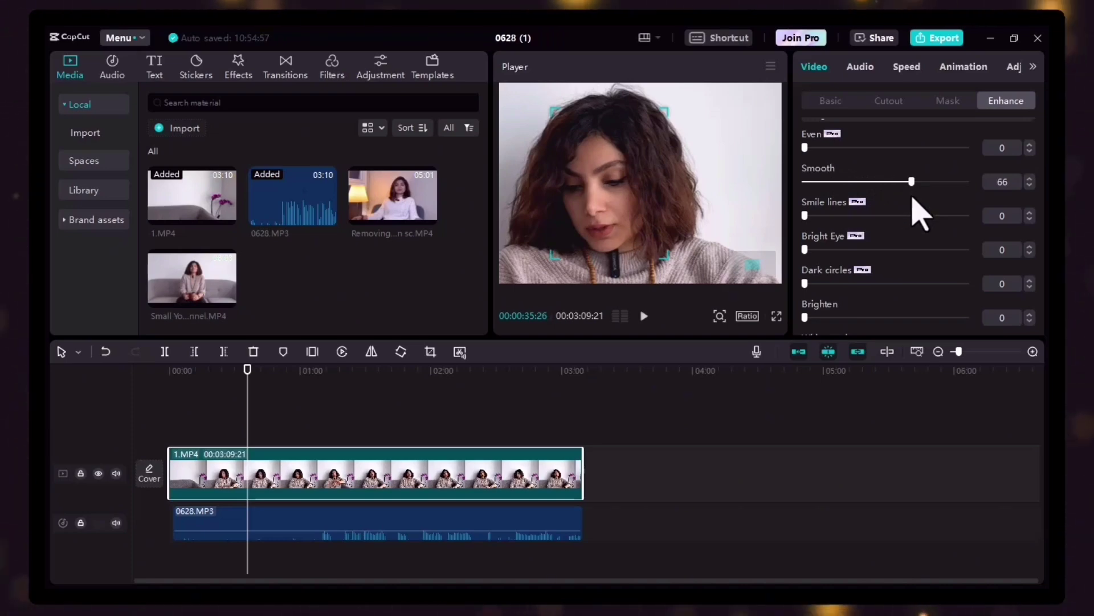
mouse_move(912, 181)
mouse_down()
mouse_move(889, 182)
mouse_move(896, 187)
mouse_up()
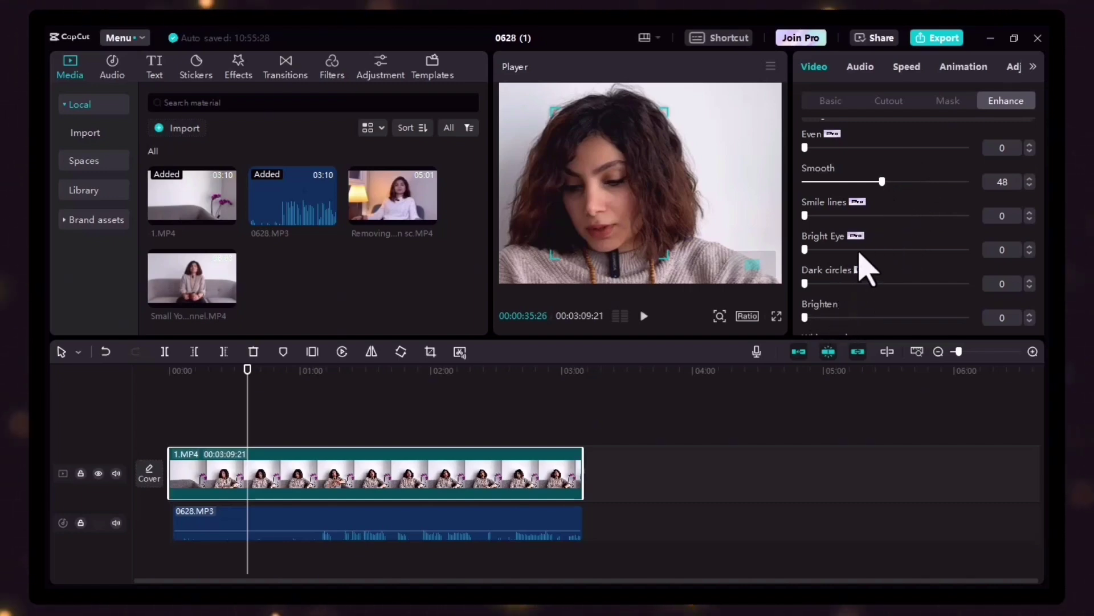
Step: Move the playhead to about 01:23, where the mouth is open, and set White teeth to 20
scroll(864, 261, down, 1)
mouse_move(820, 267)
mouse_down()
mouse_move(948, 265)
mouse_move(806, 264)
mouse_up()
scroll(844, 253, down, 1)
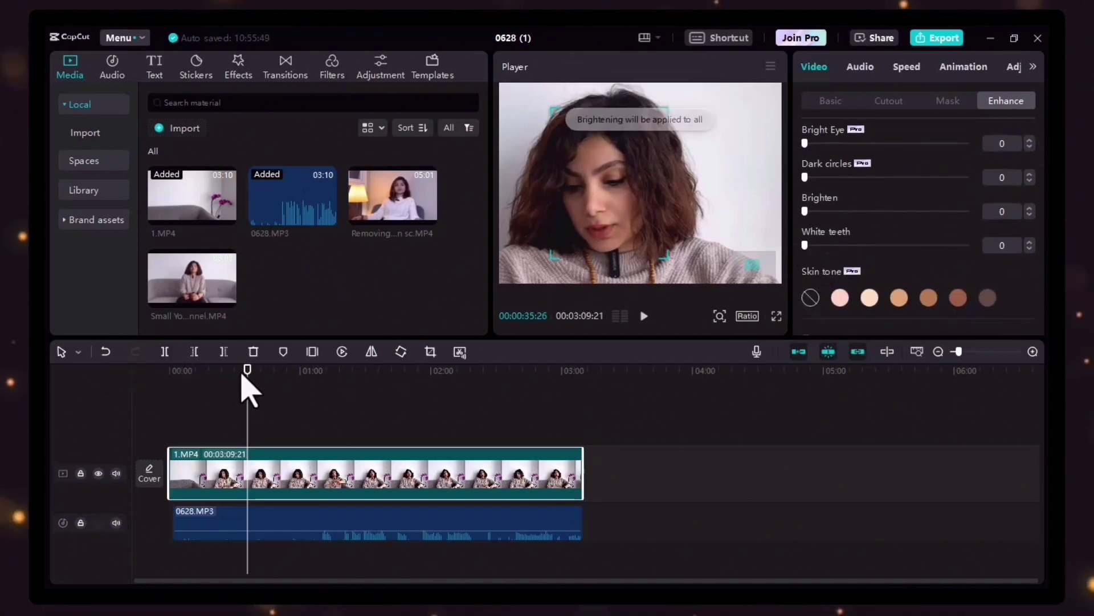
drag(245, 379, 353, 395)
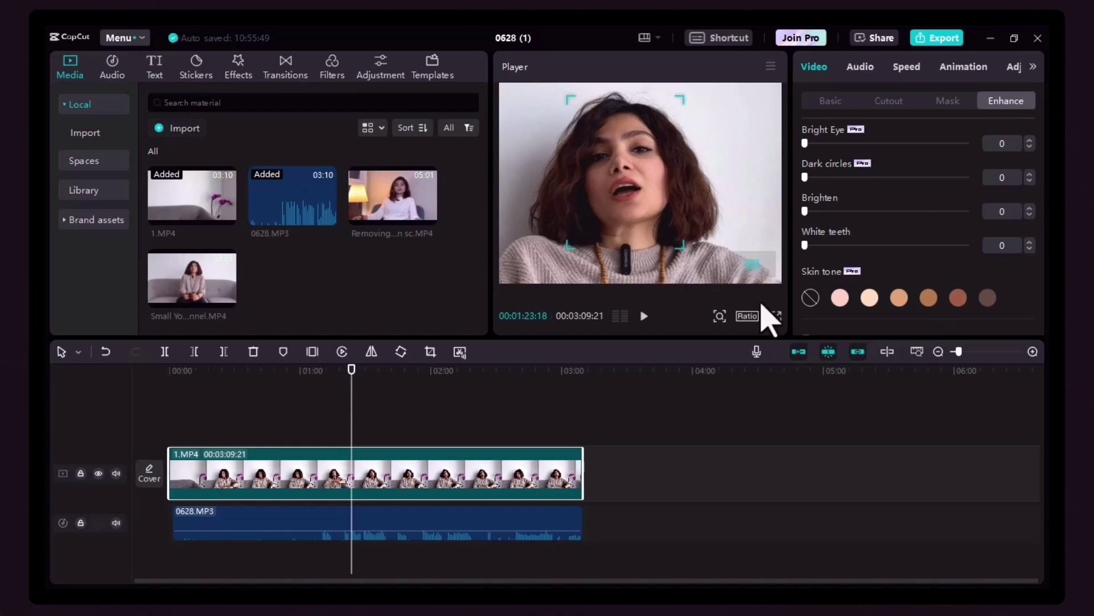
click(720, 316)
drag(727, 339, 754, 340)
drag(860, 254, 836, 260)
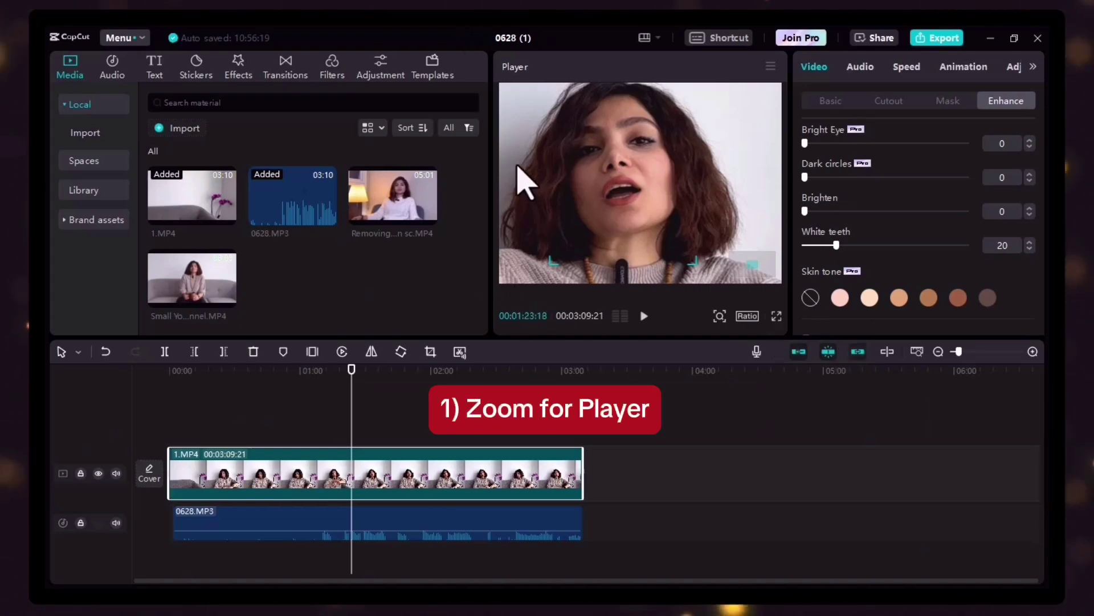
Step: Reduce the player's magnification, scrub back to about 01:01 and try the timeline's zoom range
click(721, 318)
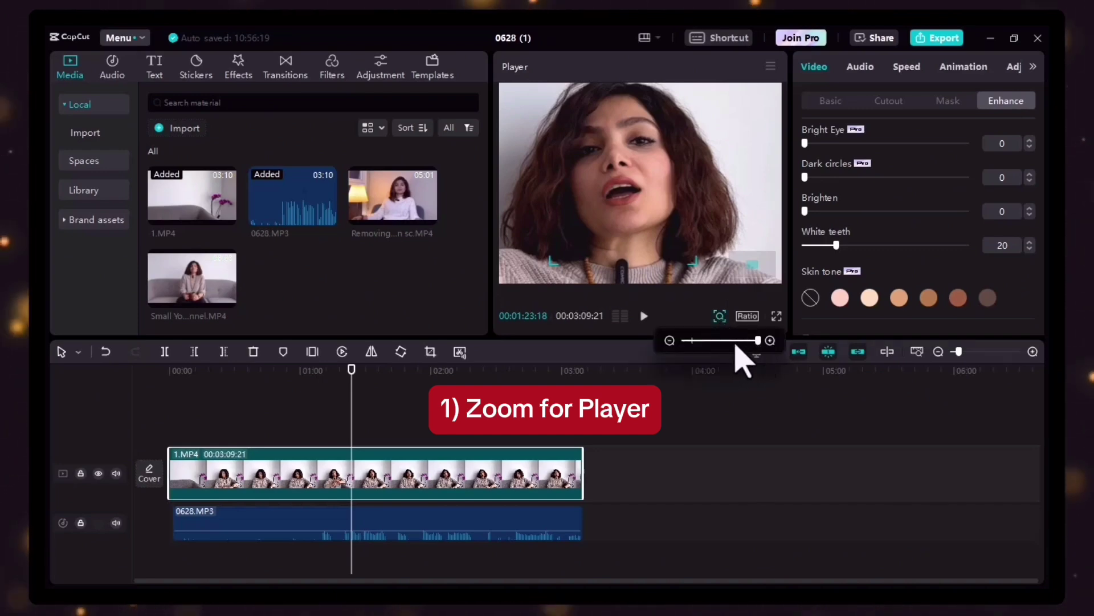
mouse_move(757, 341)
mouse_down()
mouse_move(691, 350)
mouse_move(750, 365)
mouse_move(691, 350)
mouse_move(755, 345)
mouse_up()
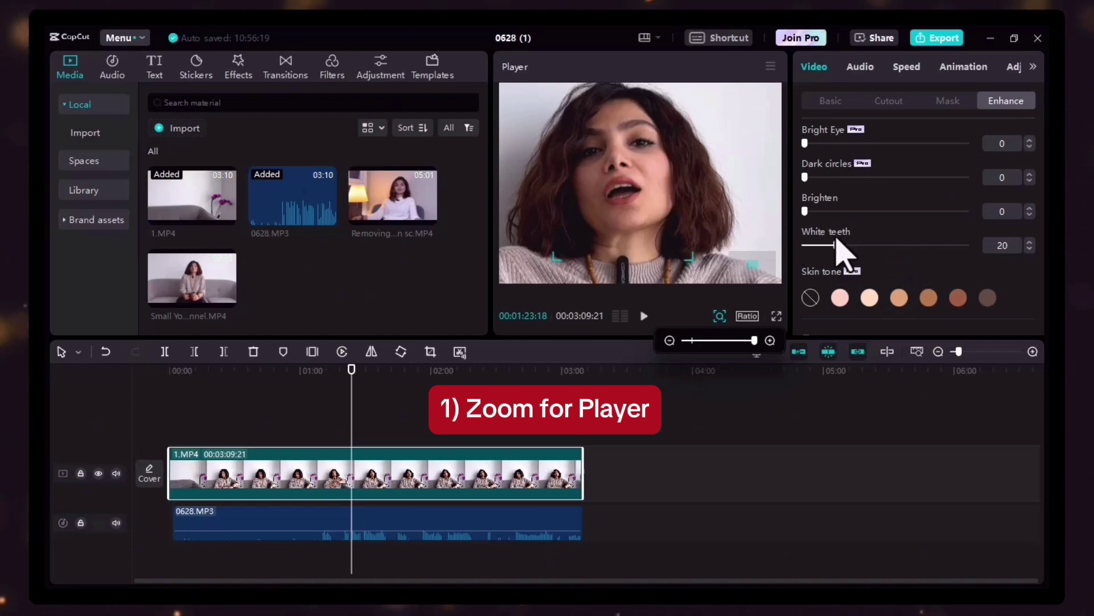
drag(755, 340, 711, 340)
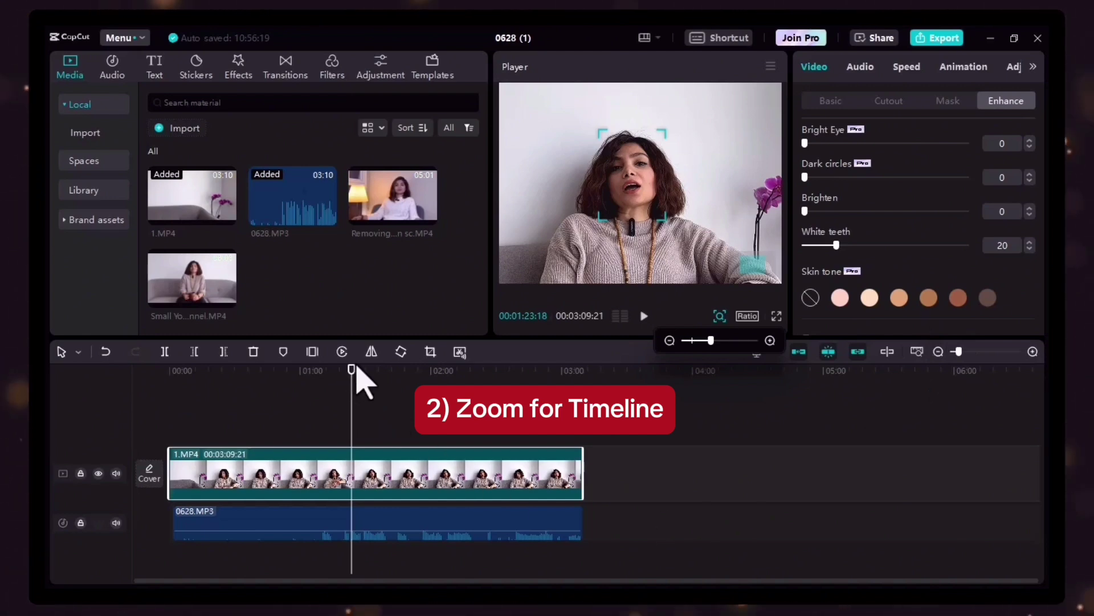
drag(353, 384, 304, 383)
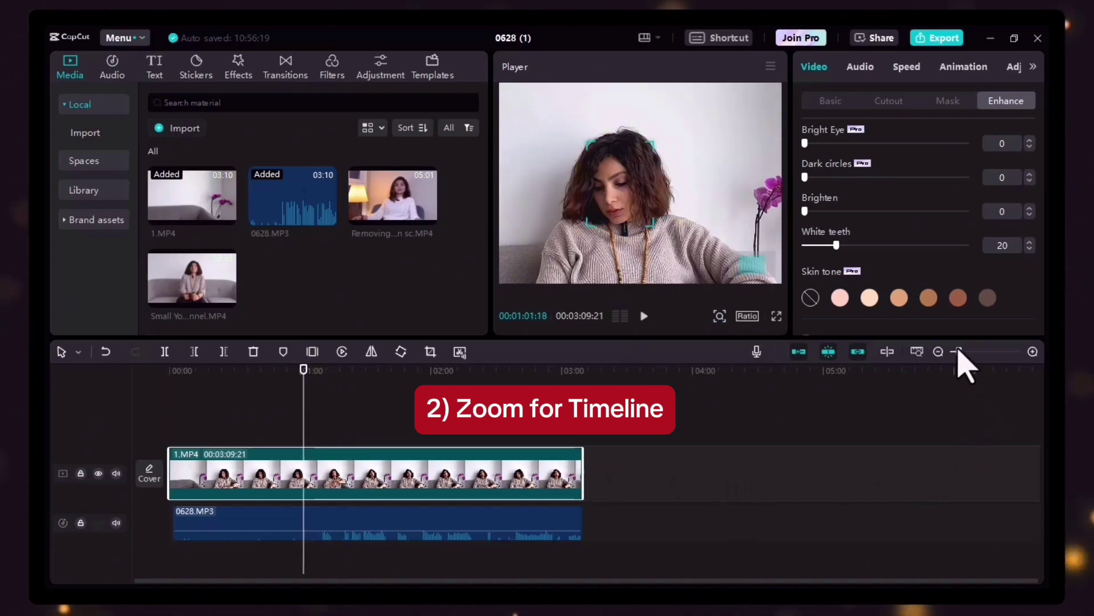
drag(958, 353, 941, 355)
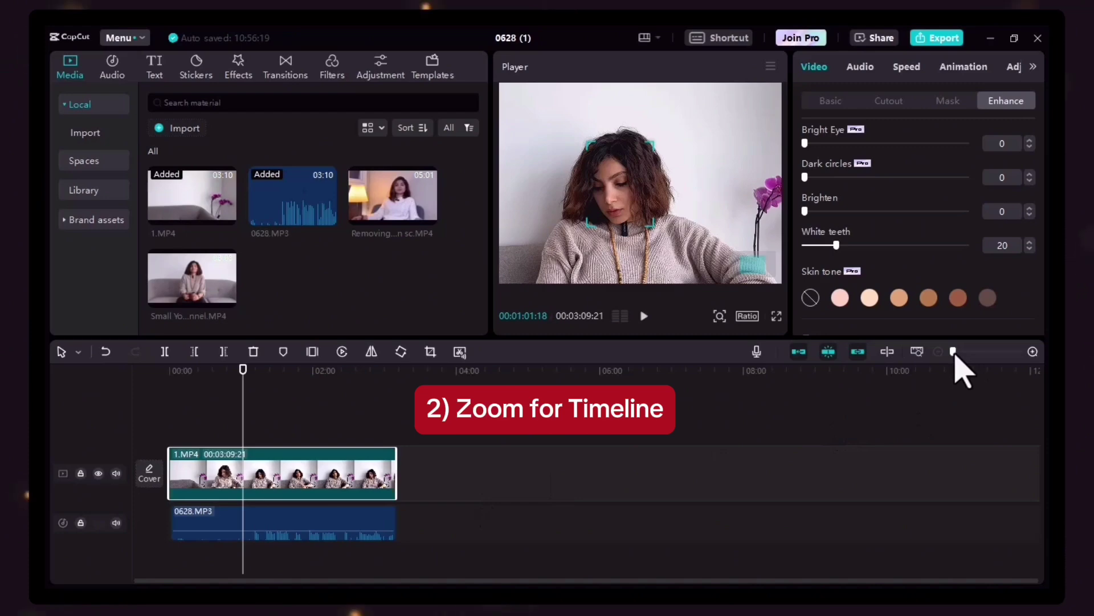
drag(954, 353, 997, 379)
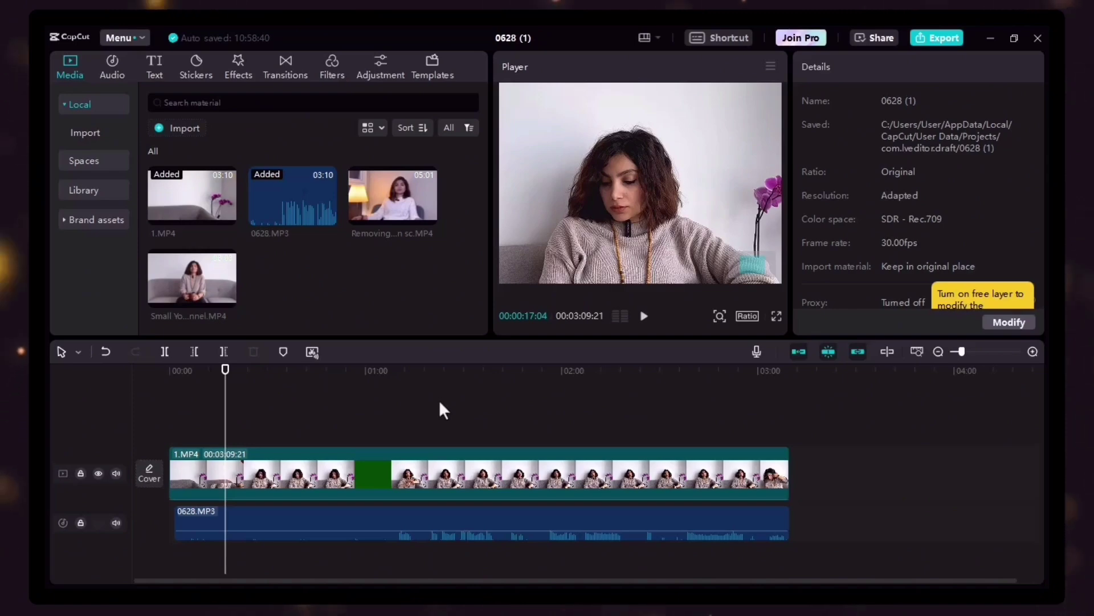
Step: Add a custom adjustment layer above the 1.MP4 clip and extend both ends to cover the whole video
click(378, 69)
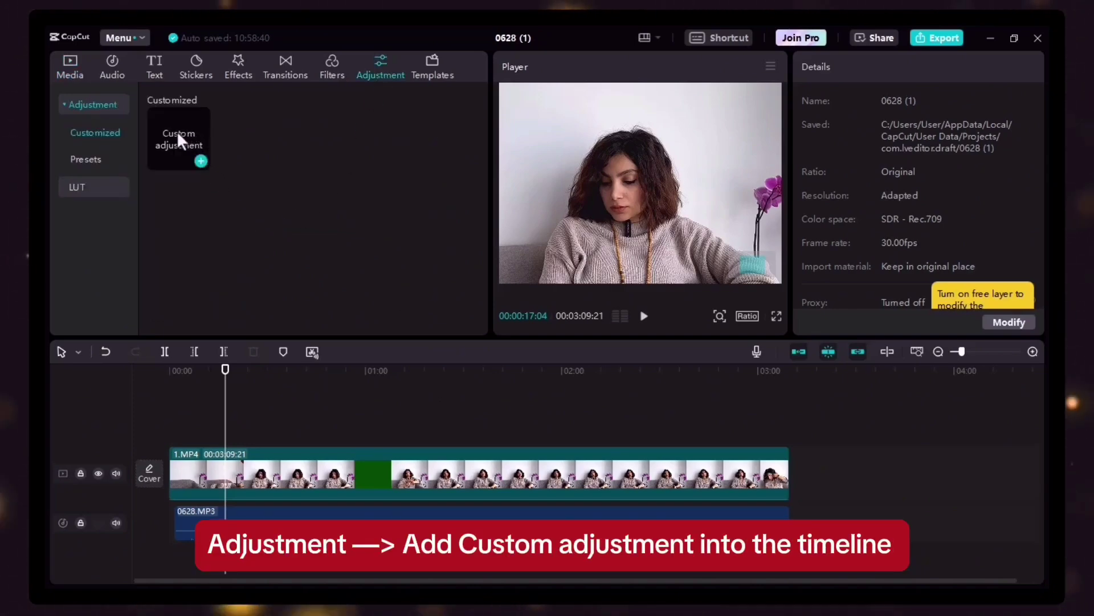
drag(176, 134, 229, 432)
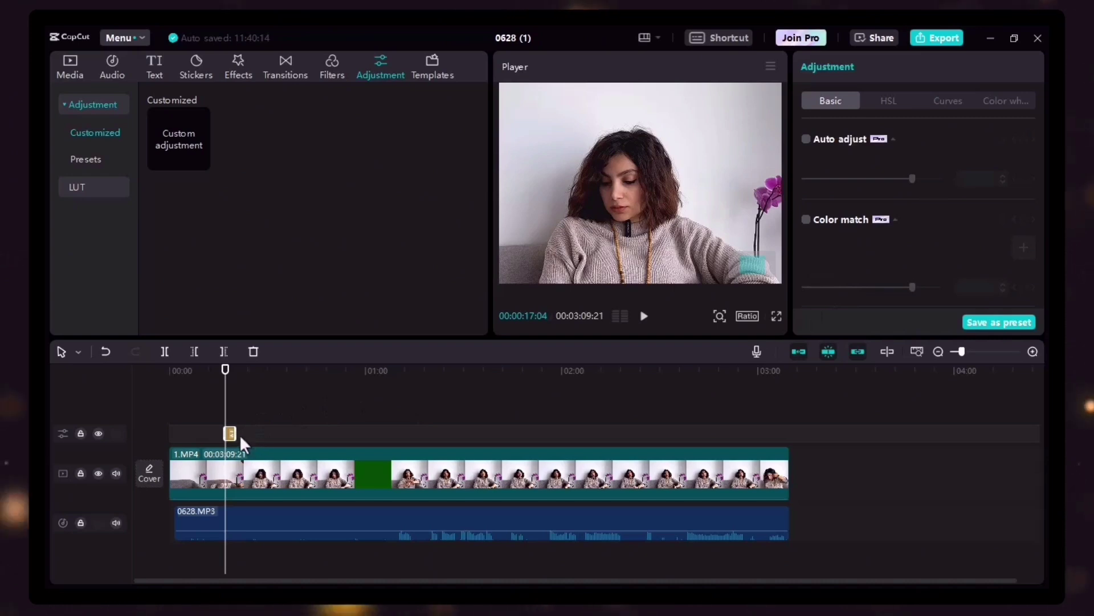
drag(236, 434, 790, 435)
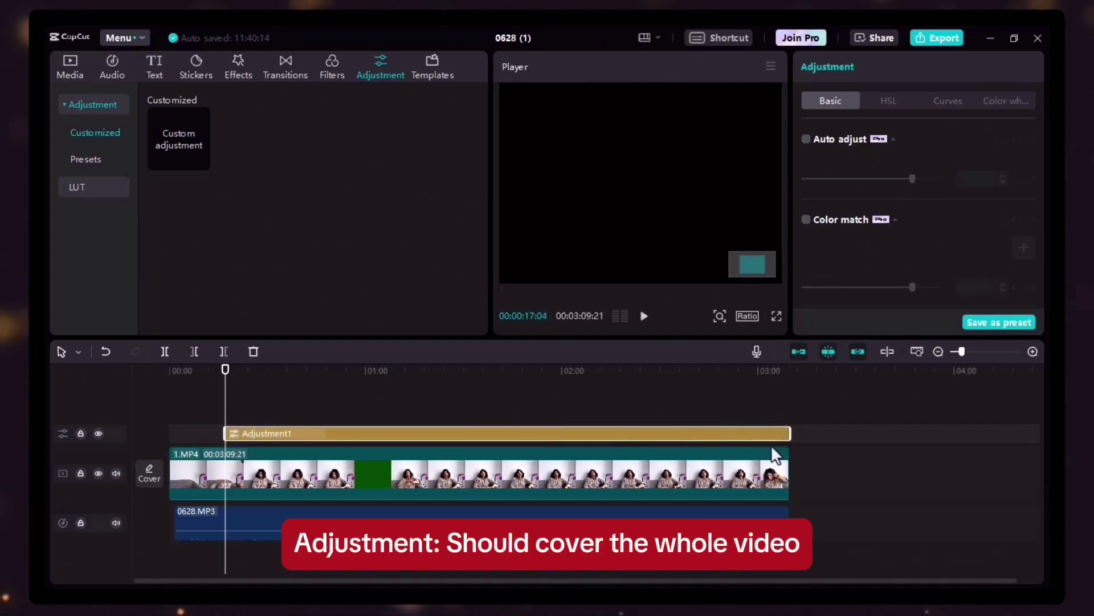
drag(225, 434, 168, 434)
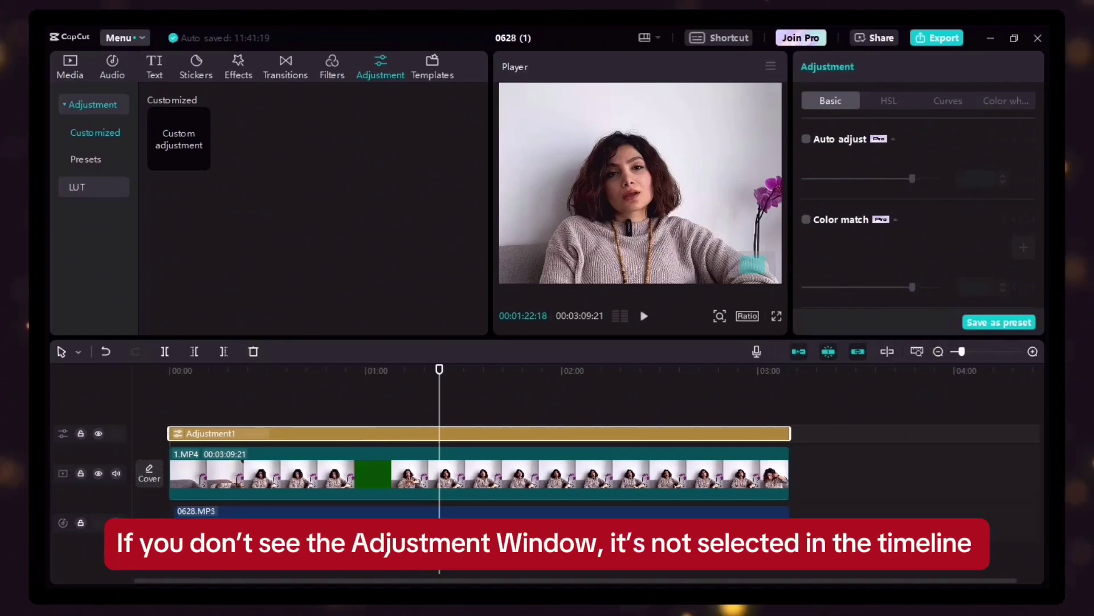
Step: Reselect the adjustment layer with the playhead at about 02:13 and review its Auto adjust, Color match, LUT and Adjustment settings
click(604, 409)
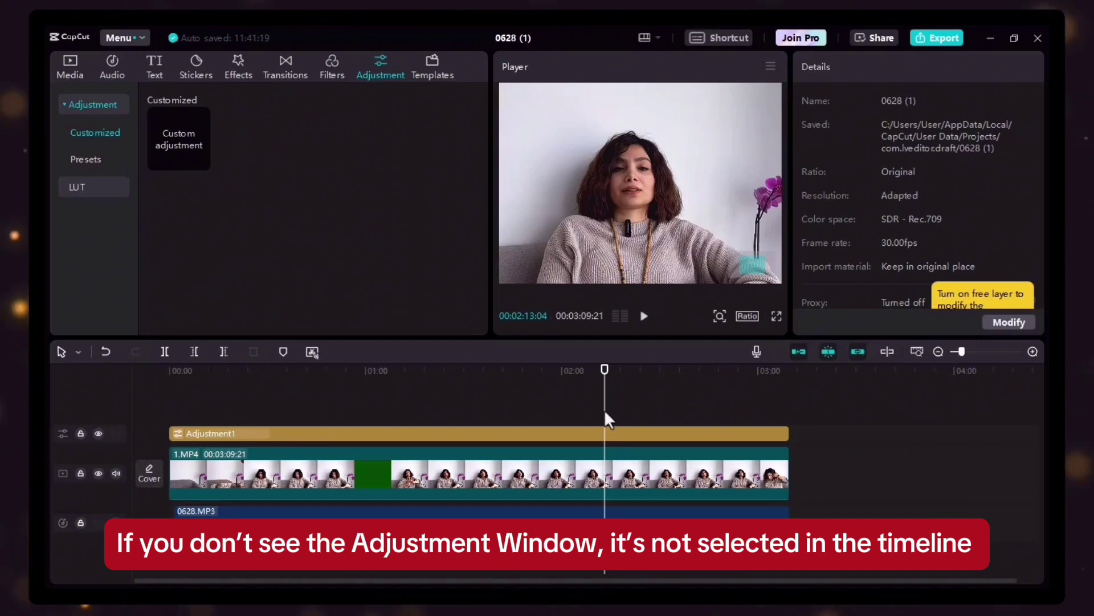
click(374, 435)
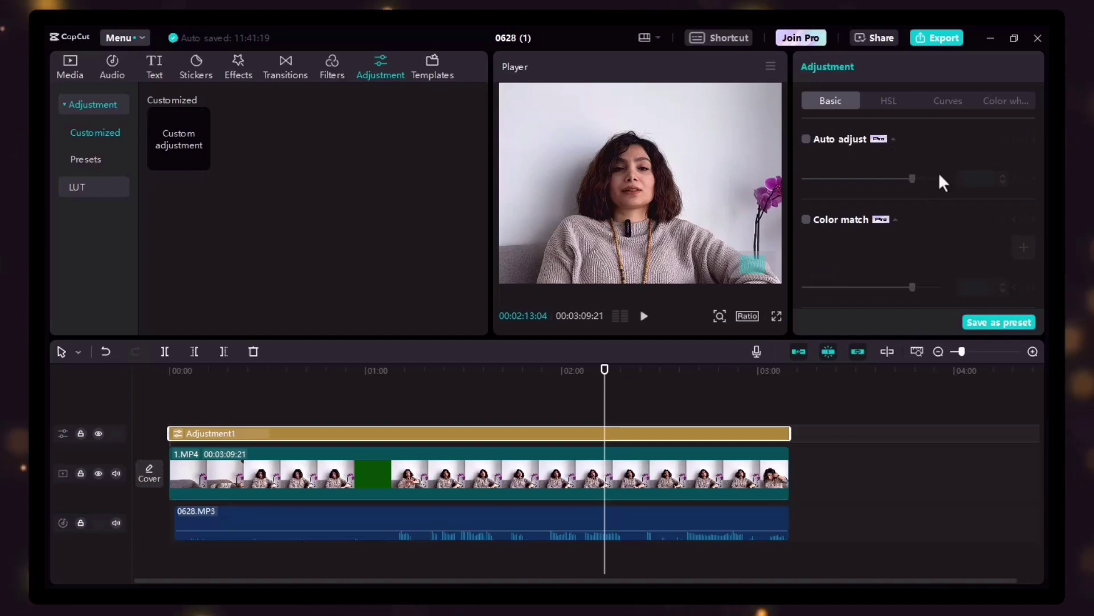
scroll(938, 177, down, 4)
scroll(948, 217, down, 1)
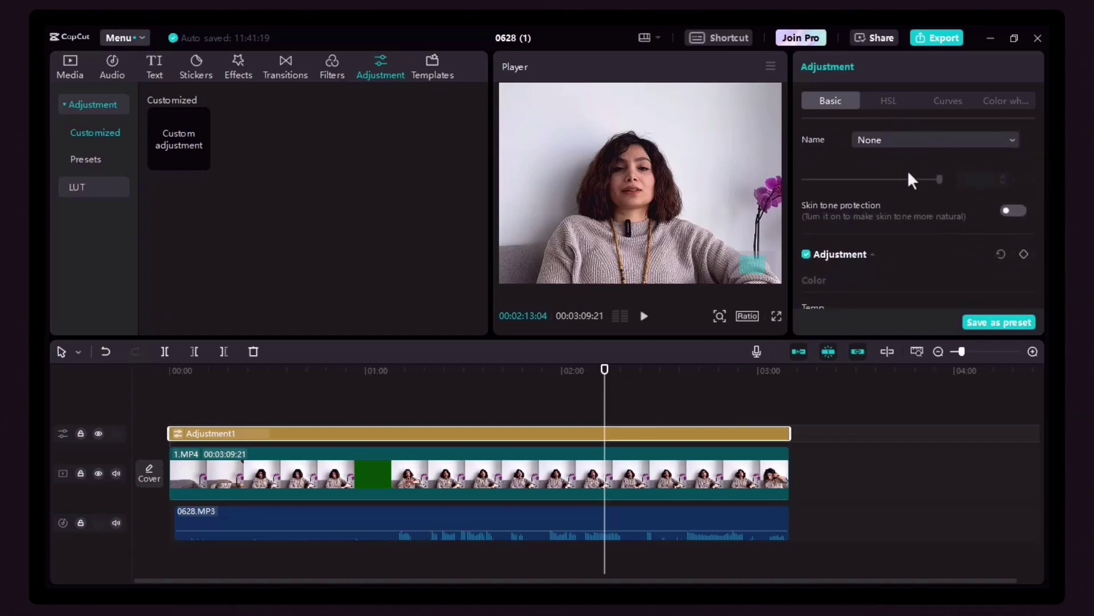
scroll(932, 222, up, 5)
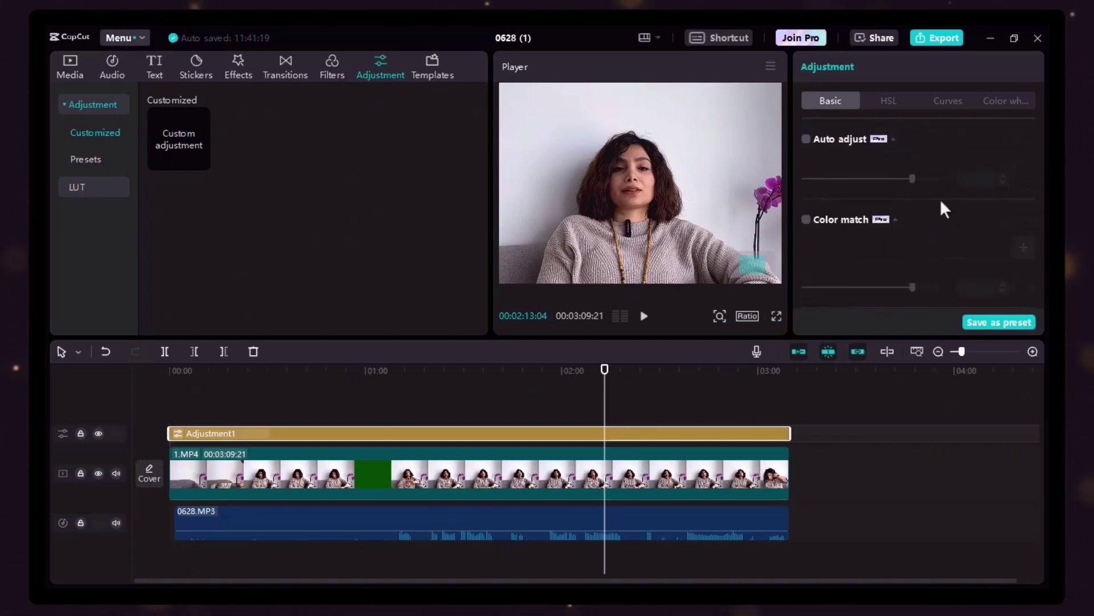
scroll(942, 228, down, 4)
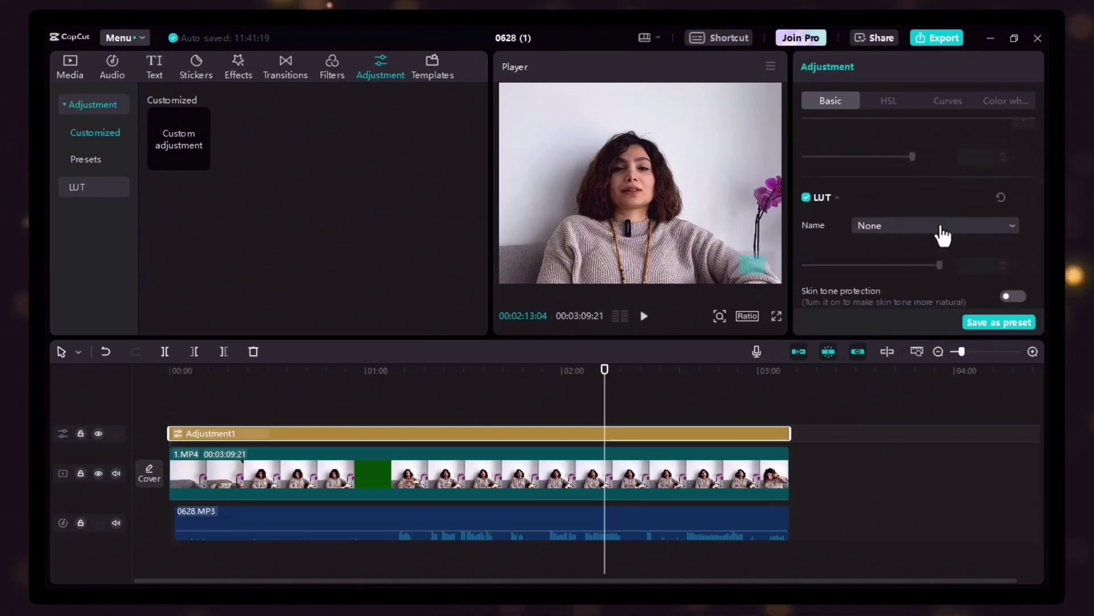
scroll(917, 203, up, 3)
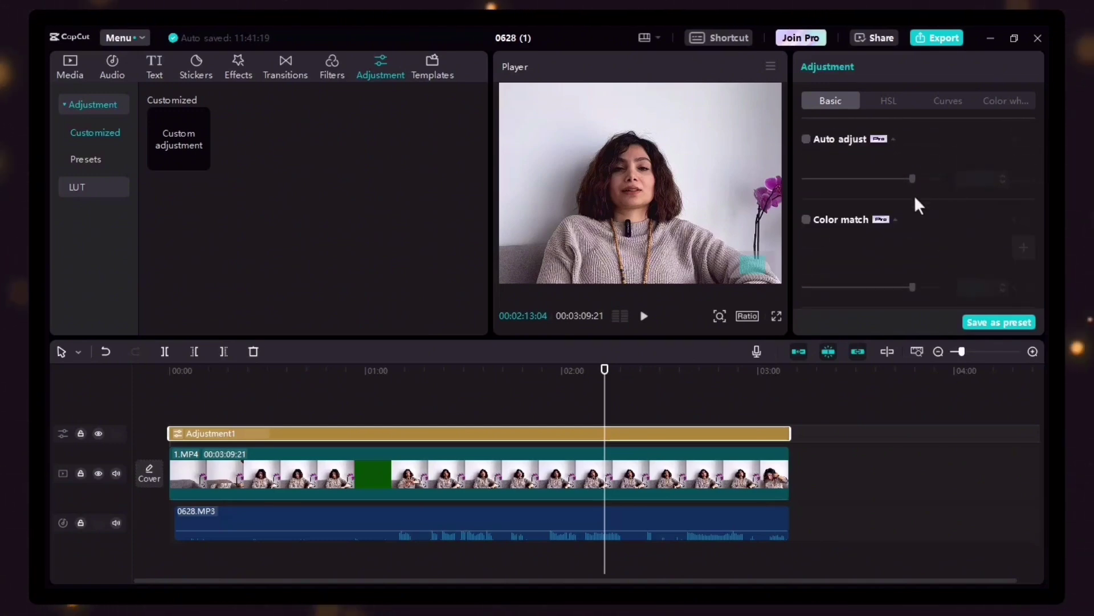
scroll(882, 175, down, 1)
scroll(891, 212, down, 1)
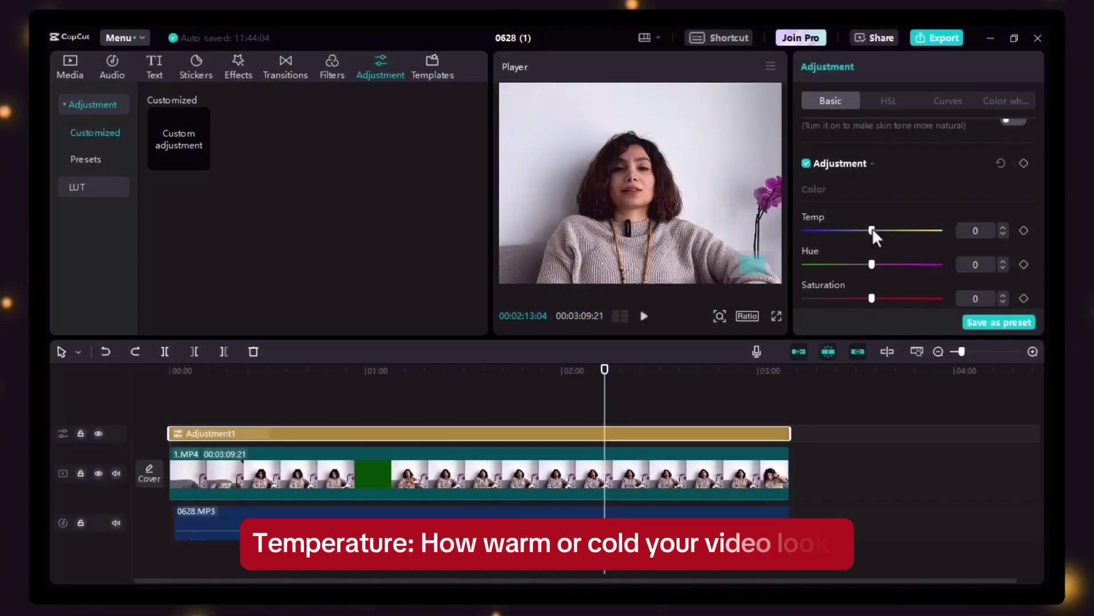
Step: Try different Temp, Hue and Saturation values on the adjustment layer, including Hue 48 and Saturation 50
drag(872, 230, 911, 244)
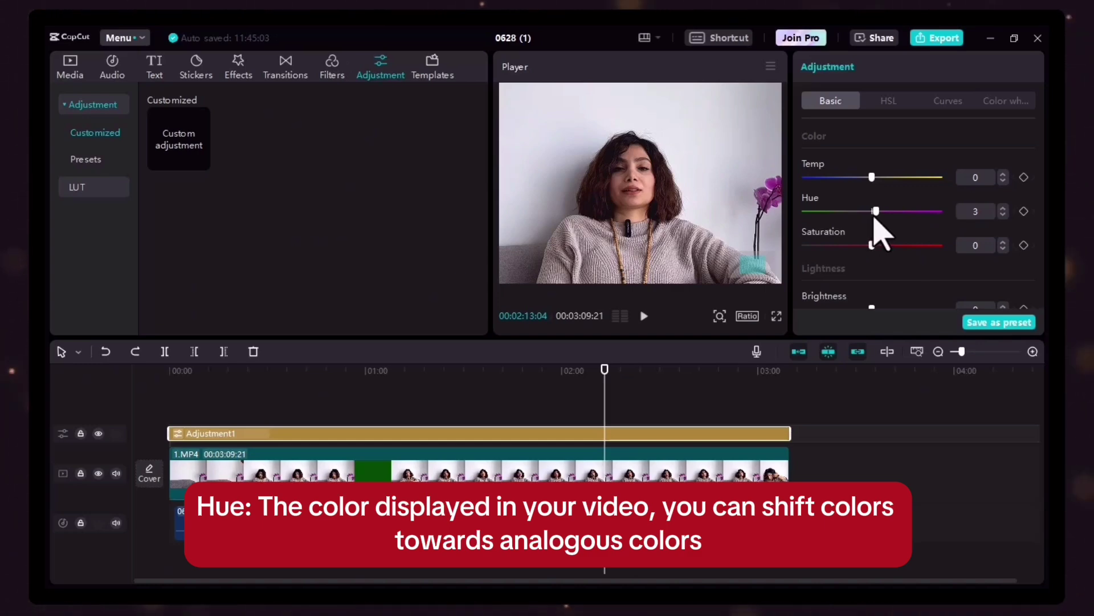
drag(876, 213, 936, 217)
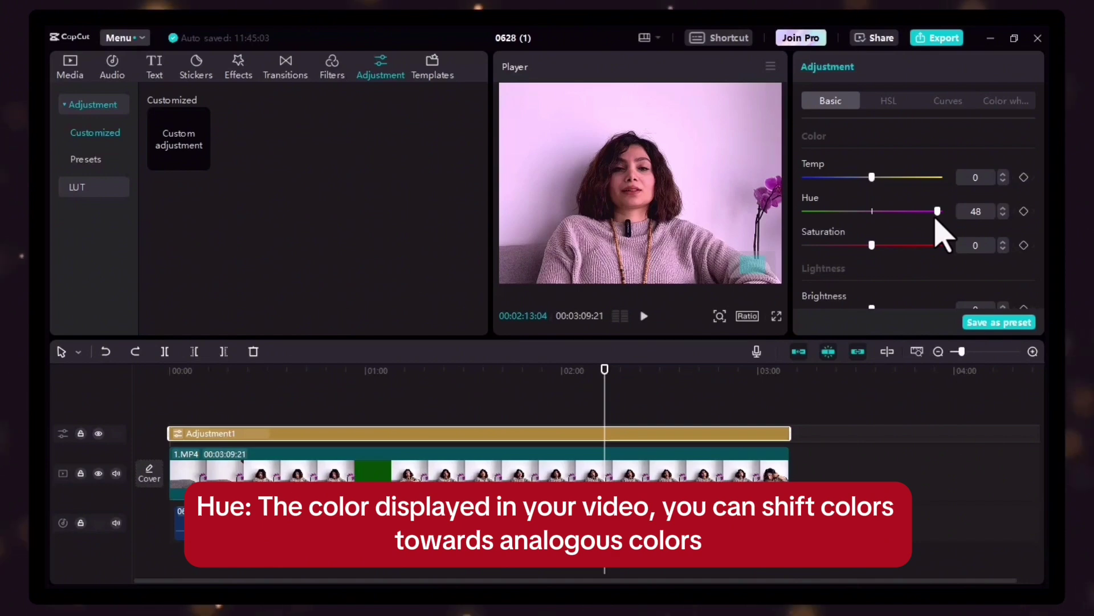
drag(821, 216, 860, 214)
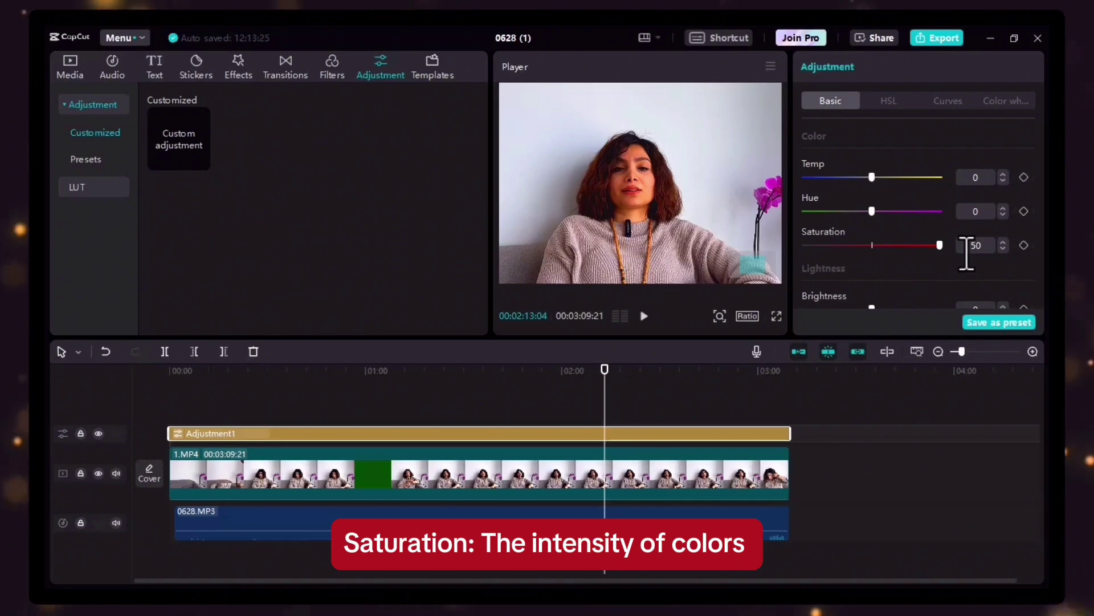
drag(940, 245, 787, 250)
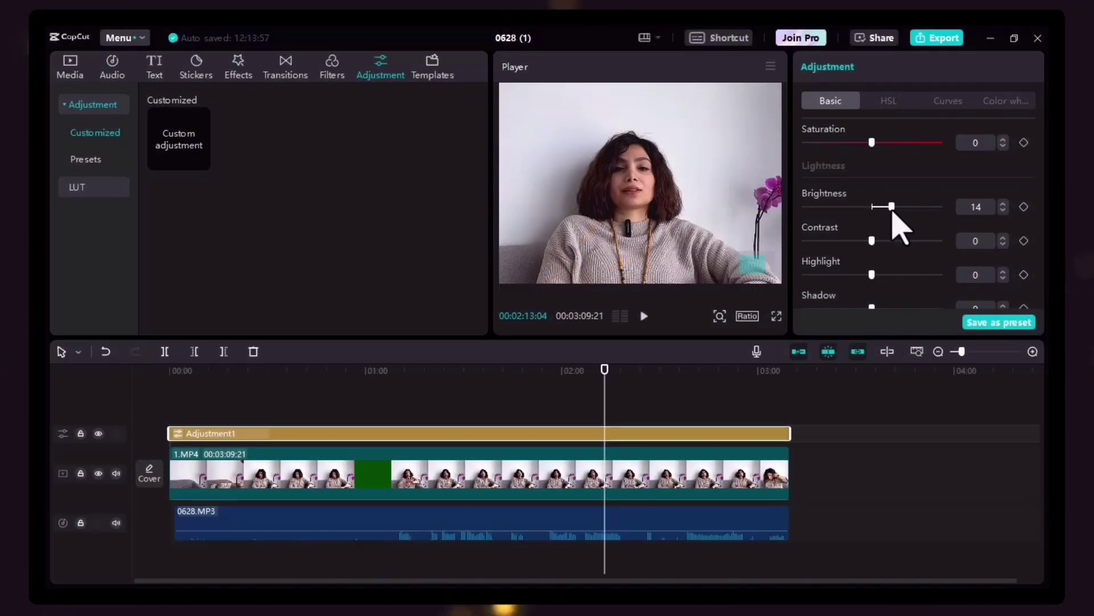
Step: Try different Brightness, Contrast, Highlight and Shadow values on the adjustment layer, including Brightness 14 and Shadow 6
drag(893, 213, 870, 211)
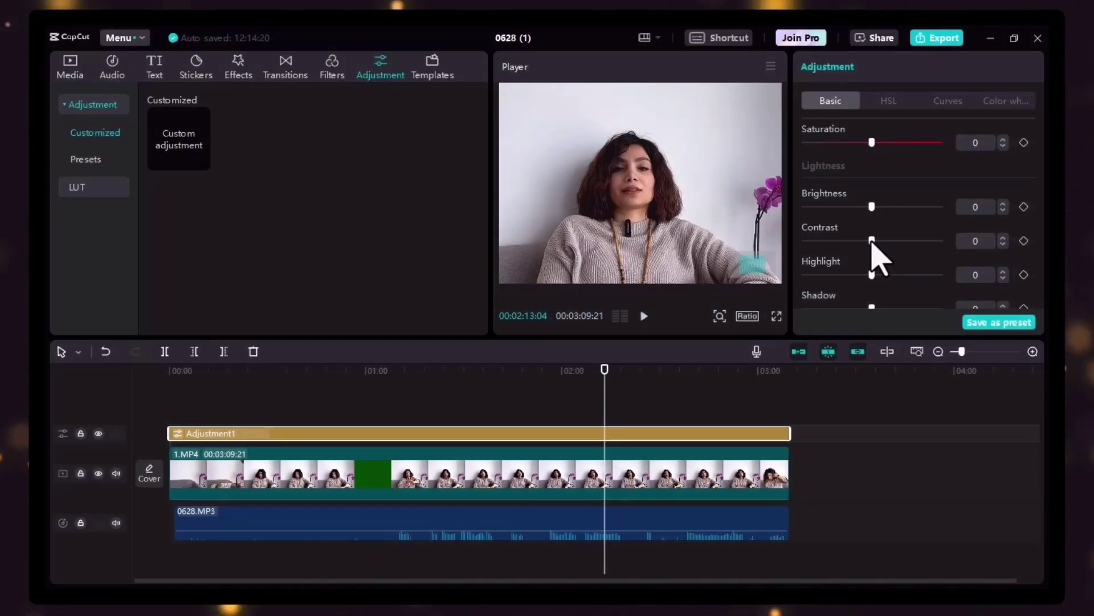
mouse_move(873, 241)
mouse_down()
mouse_move(944, 244)
mouse_move(810, 245)
mouse_move(875, 242)
mouse_up()
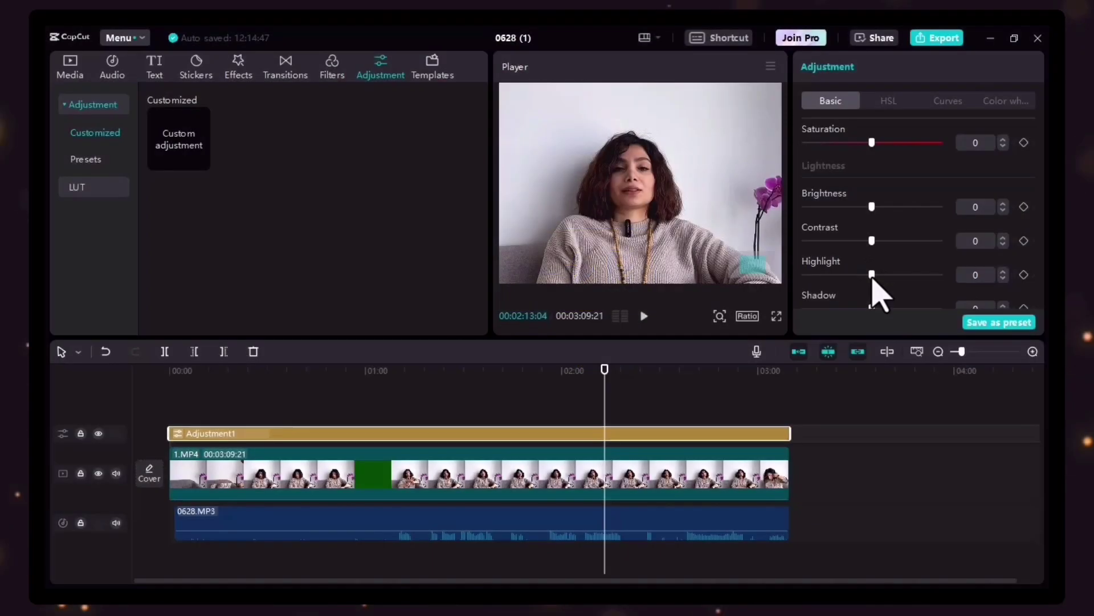
mouse_move(873, 276)
mouse_down()
mouse_move(940, 274)
mouse_move(884, 297)
mouse_move(843, 288)
mouse_move(879, 286)
mouse_up()
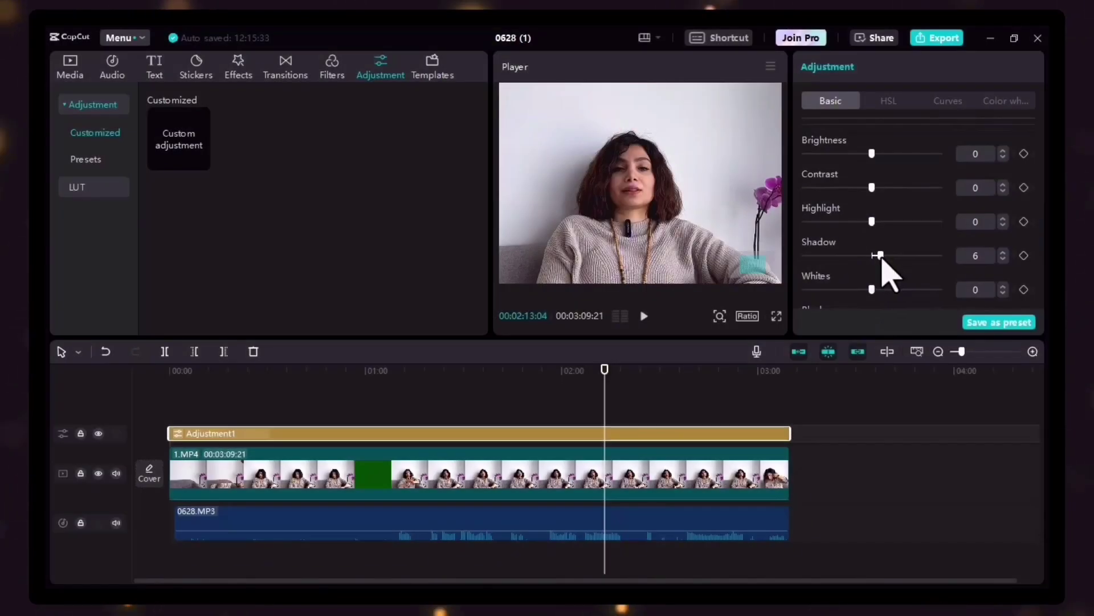
drag(874, 255, 861, 279)
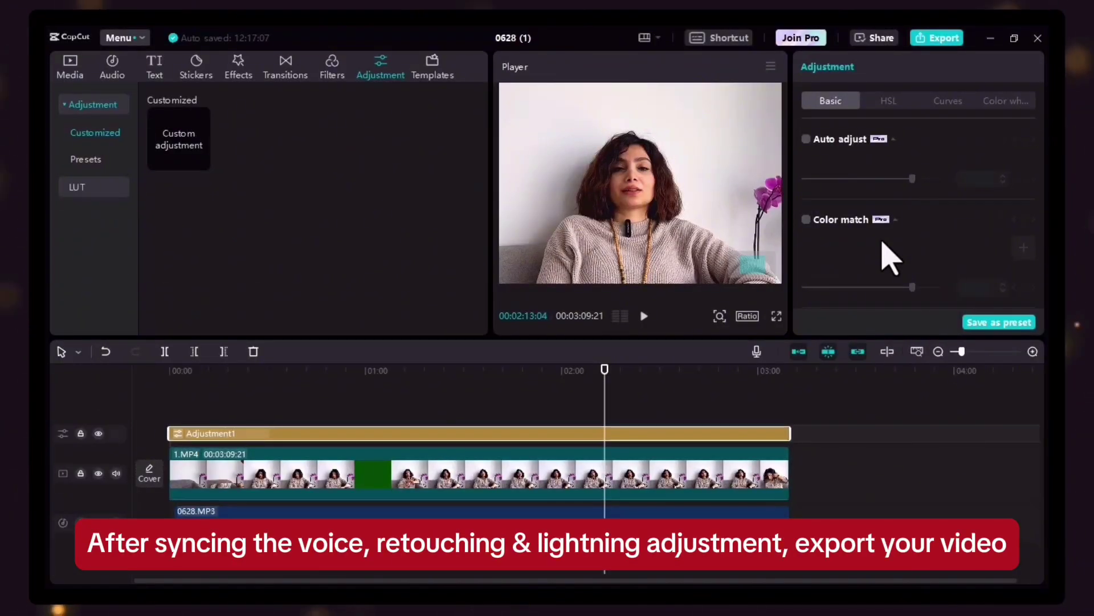
Step: Open the export settings and set the exported video's title to part1
click(934, 39)
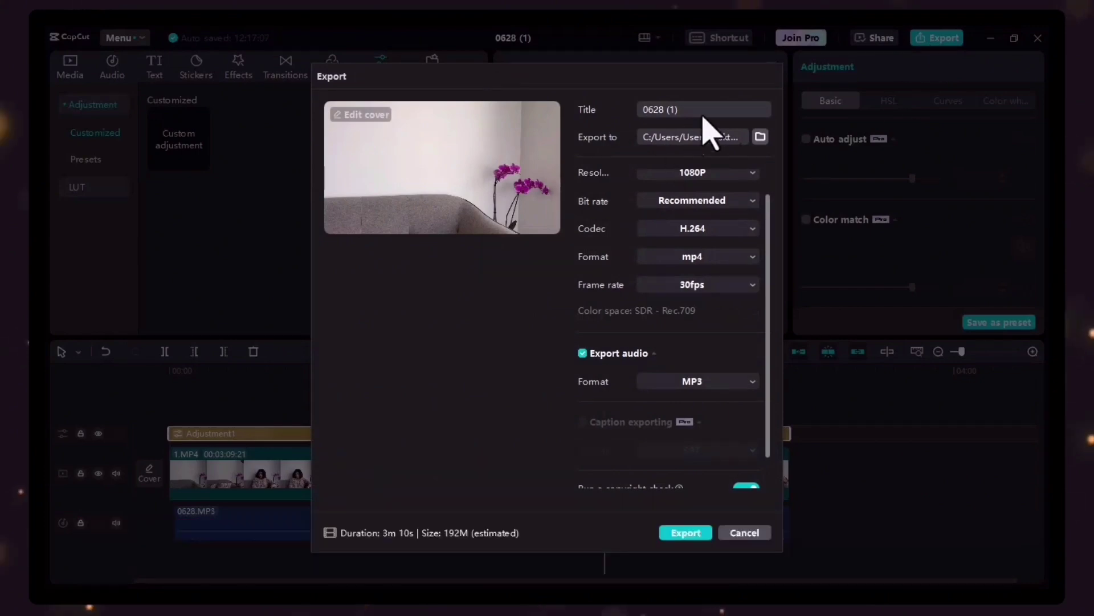
drag(690, 110, 603, 122)
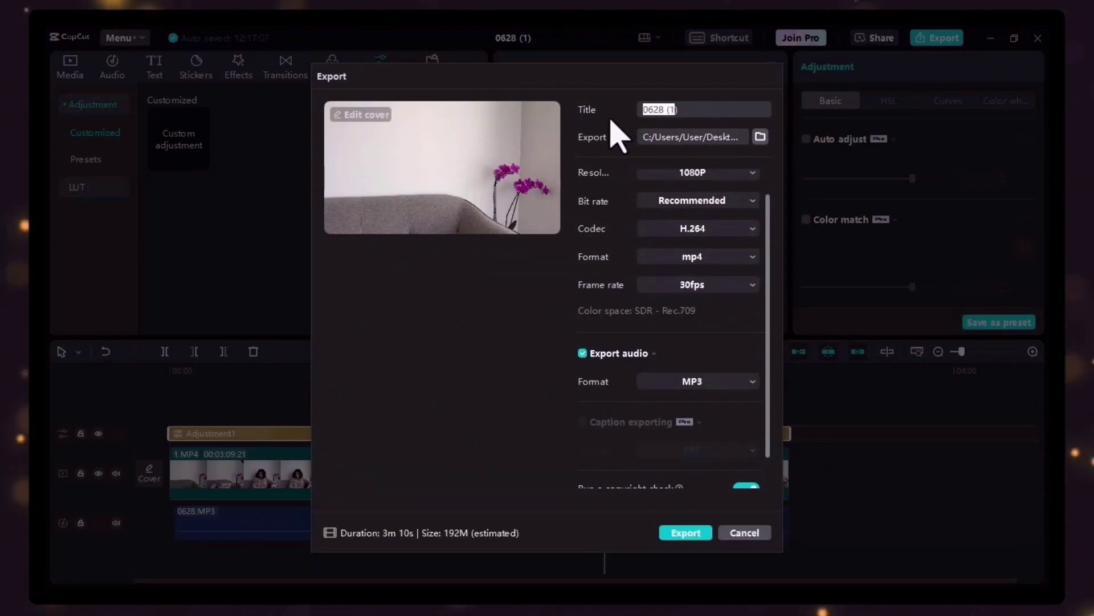
key(BackSpace)
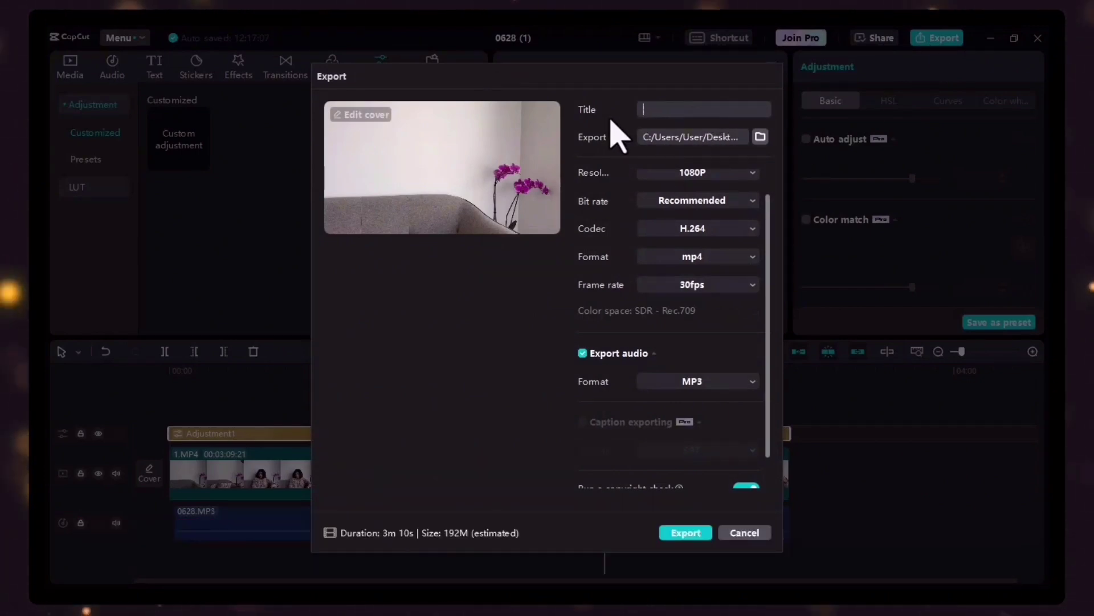
text(part1)
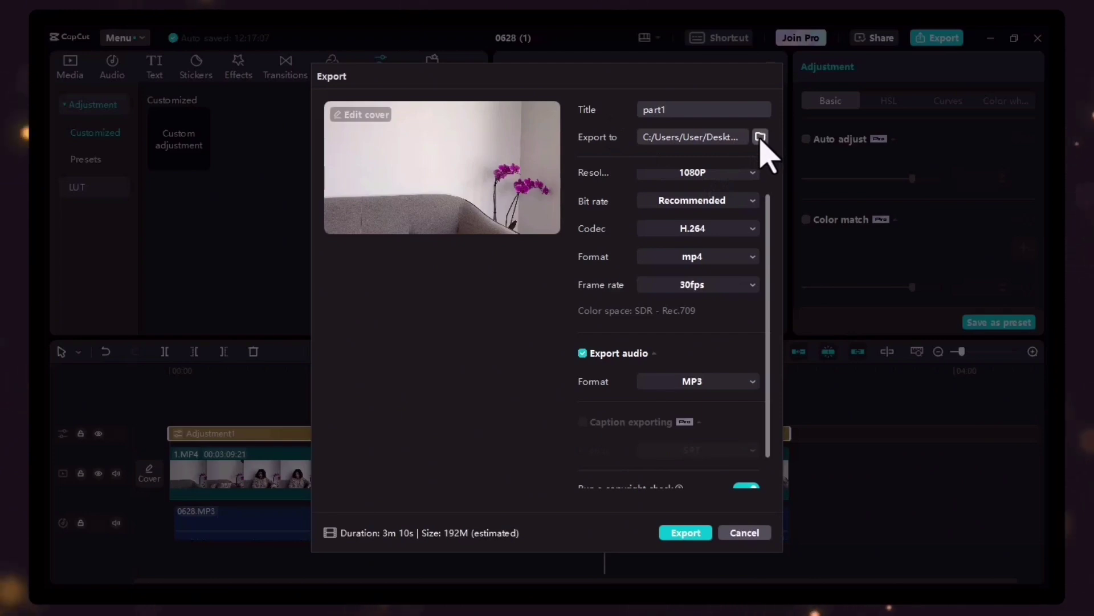
Step: Choose the 0628 folder in Desktop > files as the export destination and export the video at 1080P
click(760, 137)
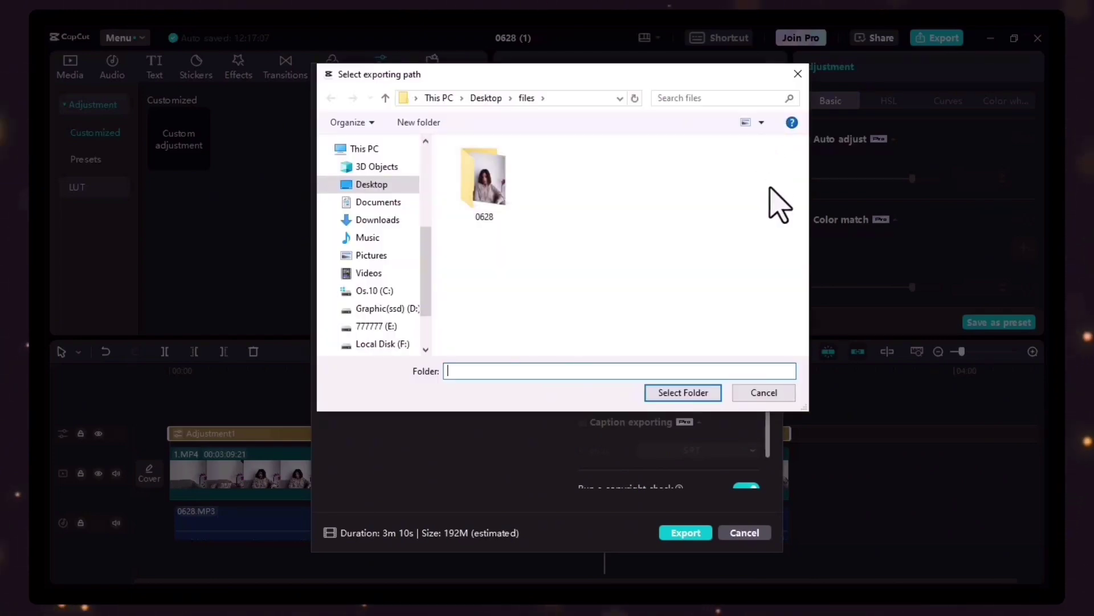
click(502, 180)
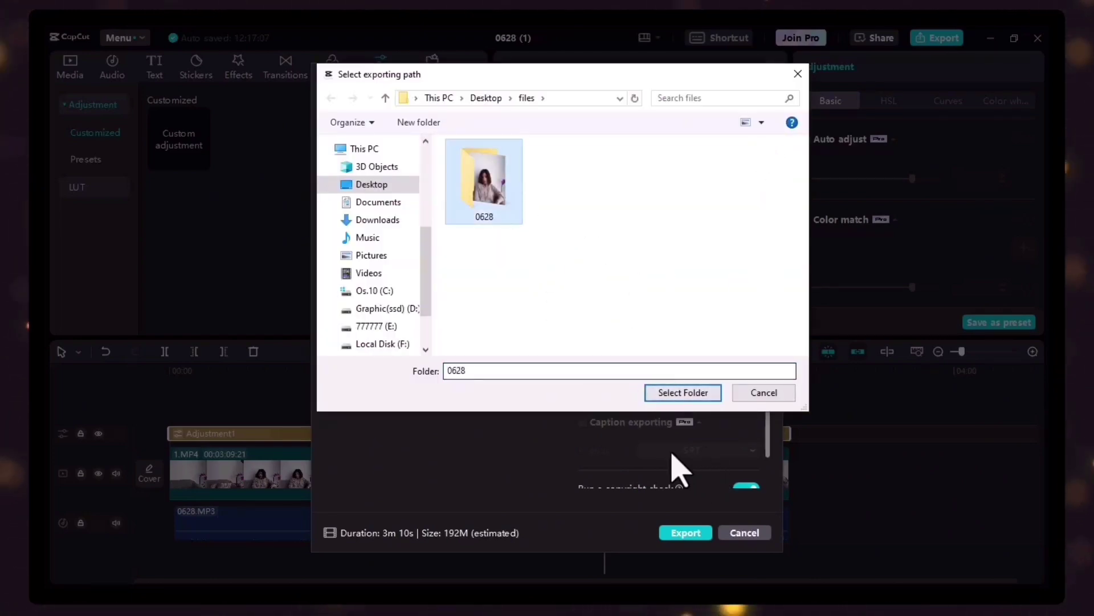
click(686, 393)
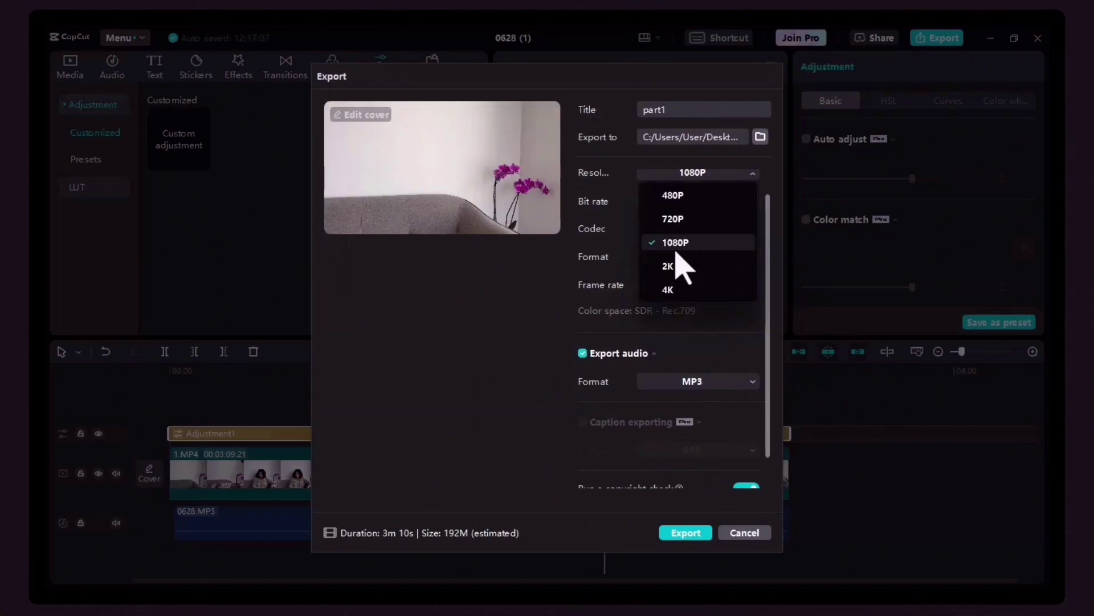
click(674, 248)
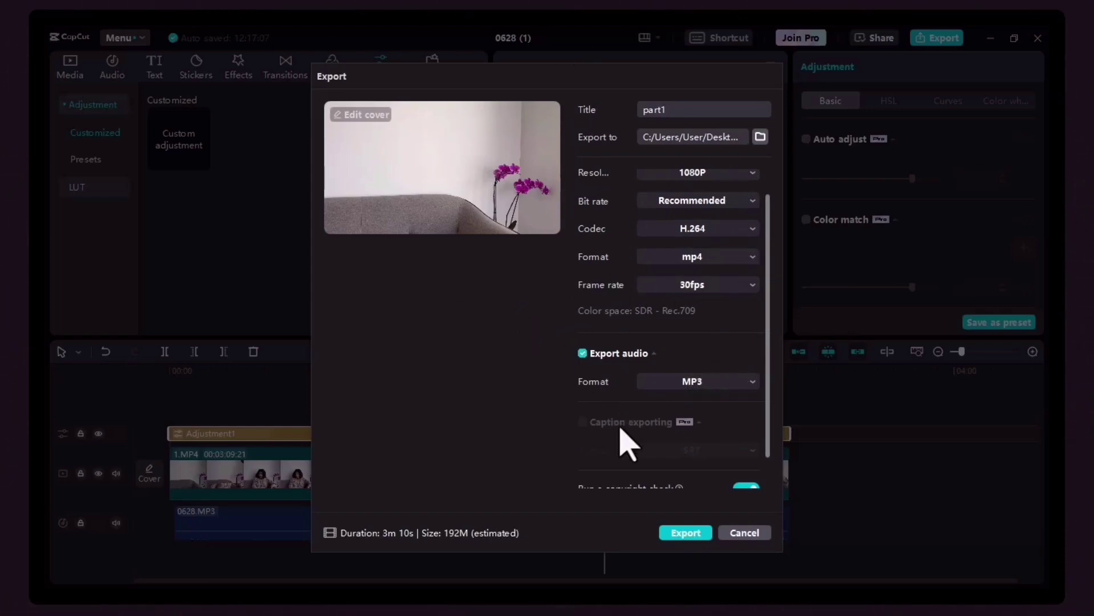
click(686, 533)
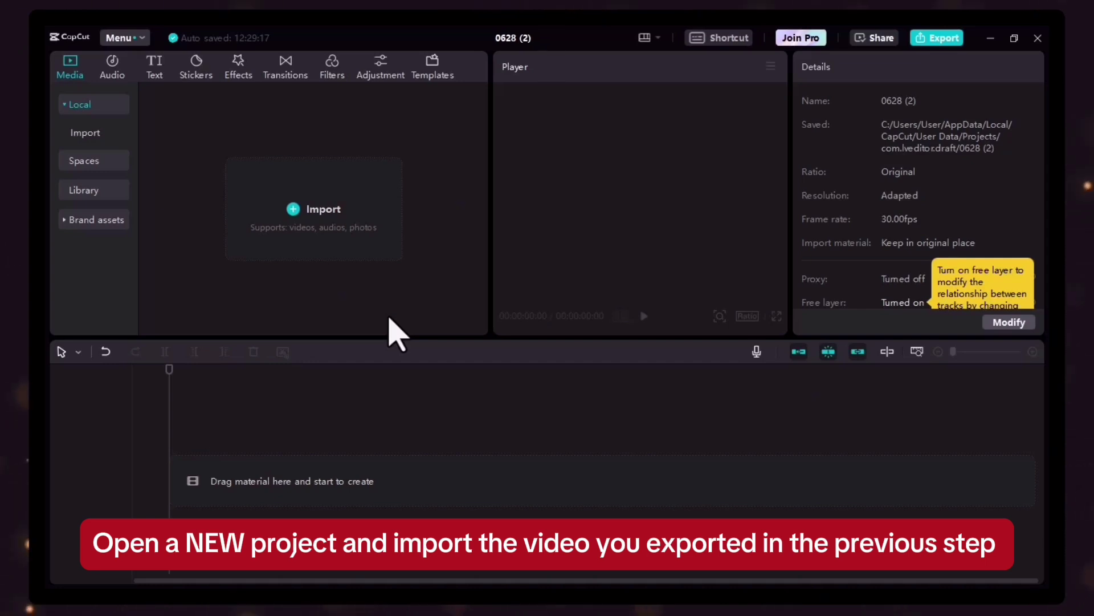
Step: Import the part1 video from the part1 folder into the new project and place it at the start of the timeline
click(300, 231)
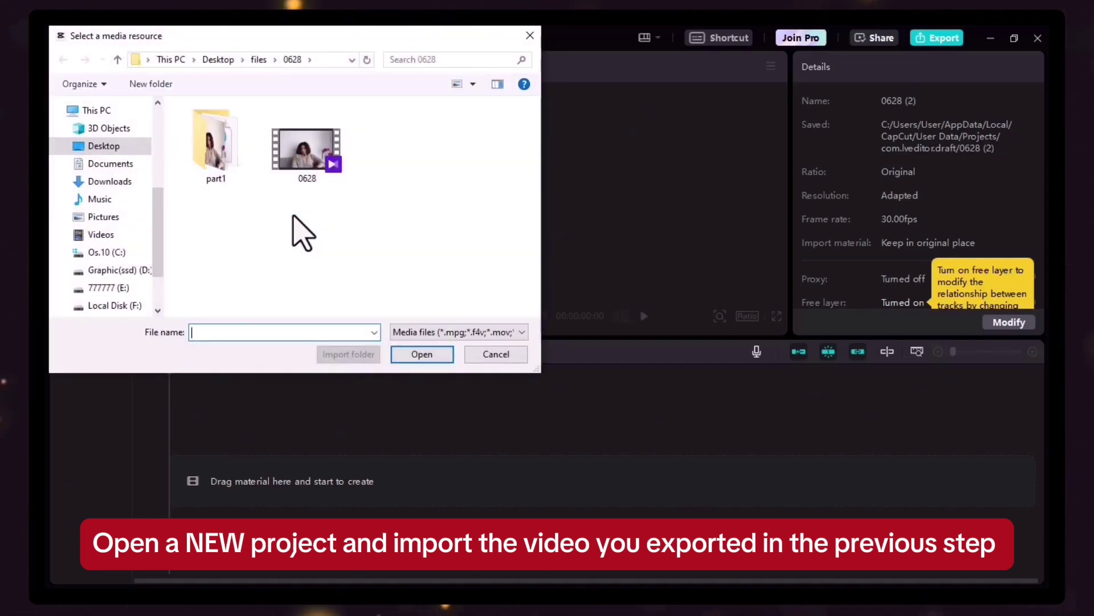
double_click(215, 143)
click(206, 142)
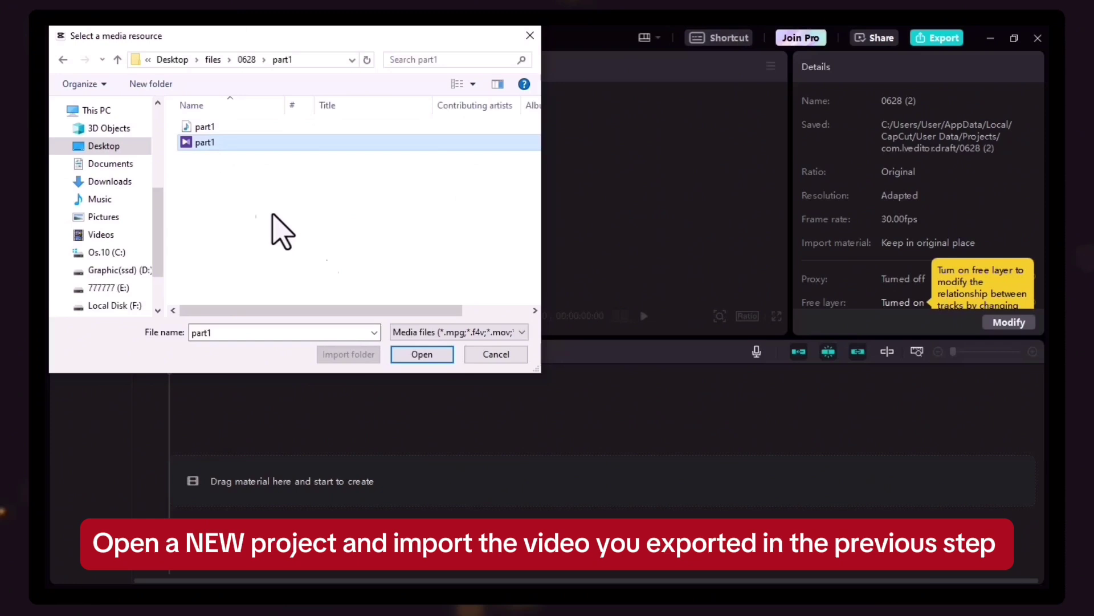
click(422, 355)
drag(171, 224, 170, 479)
click(239, 472)
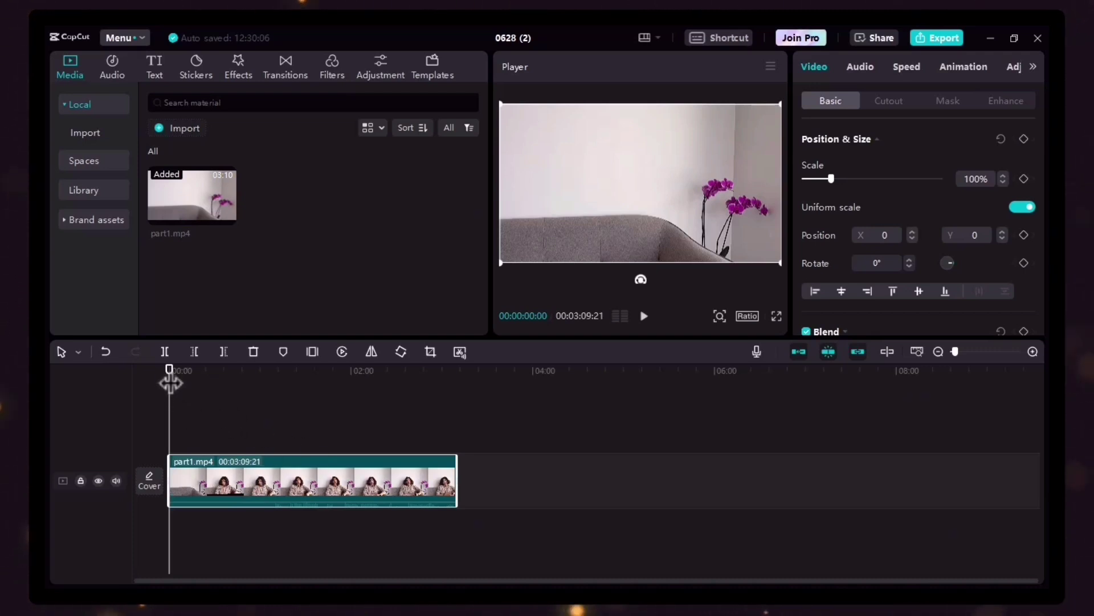
Step: Split the part1.mp4 clip at 00:01:21:20
drag(170, 383, 228, 383)
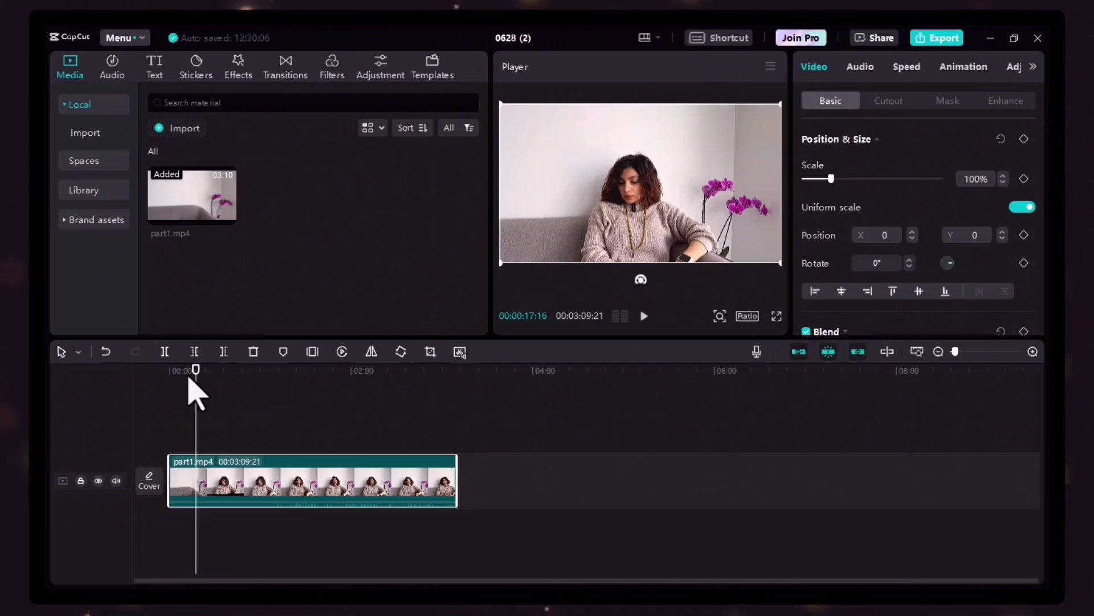
drag(196, 381, 237, 425)
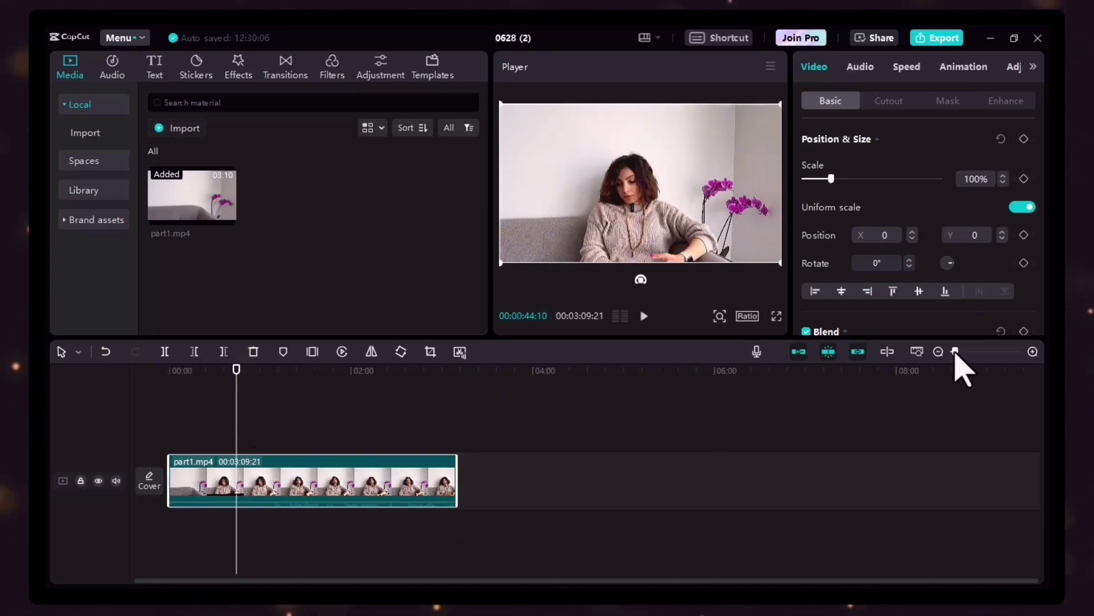
drag(955, 352, 966, 352)
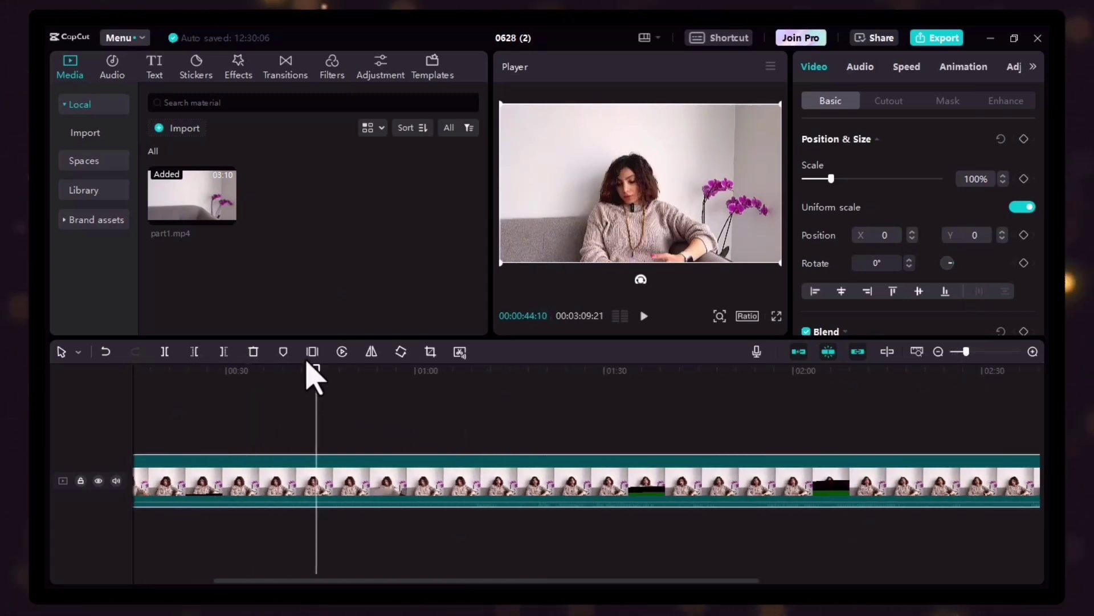
drag(315, 378, 551, 408)
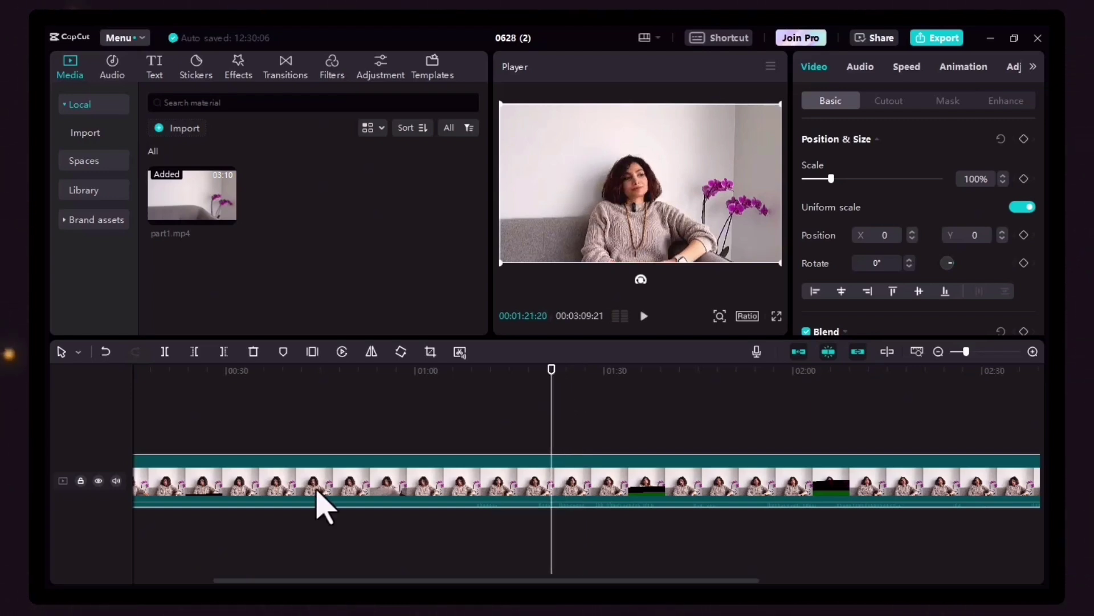
click(164, 353)
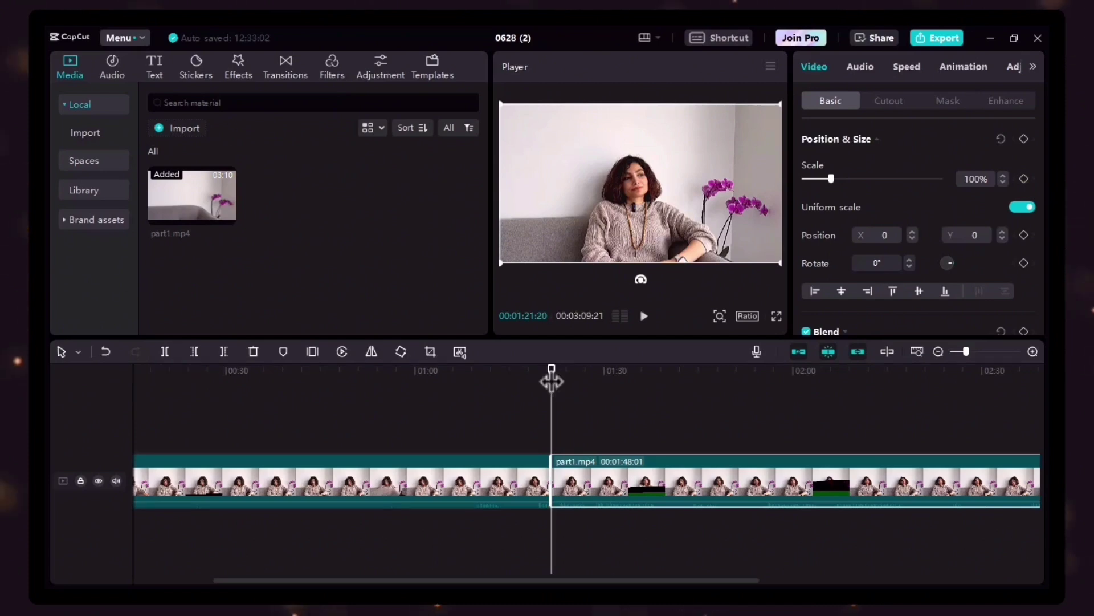
Step: Split the clip again at 00:01:38:16 and delete the opening segment before the first cut
drag(554, 382, 659, 419)
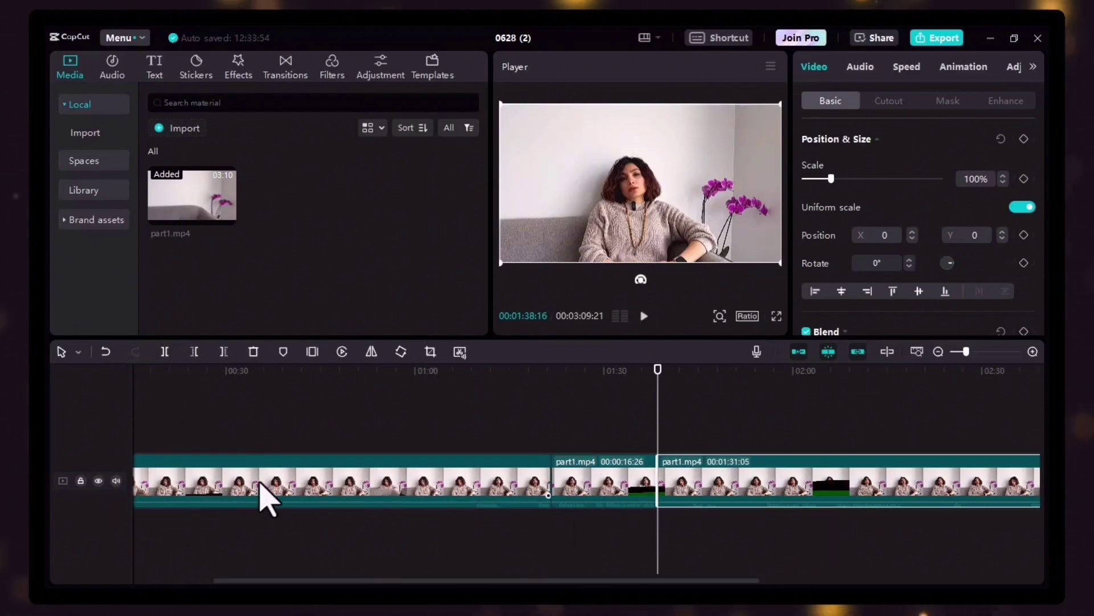
click(140, 459)
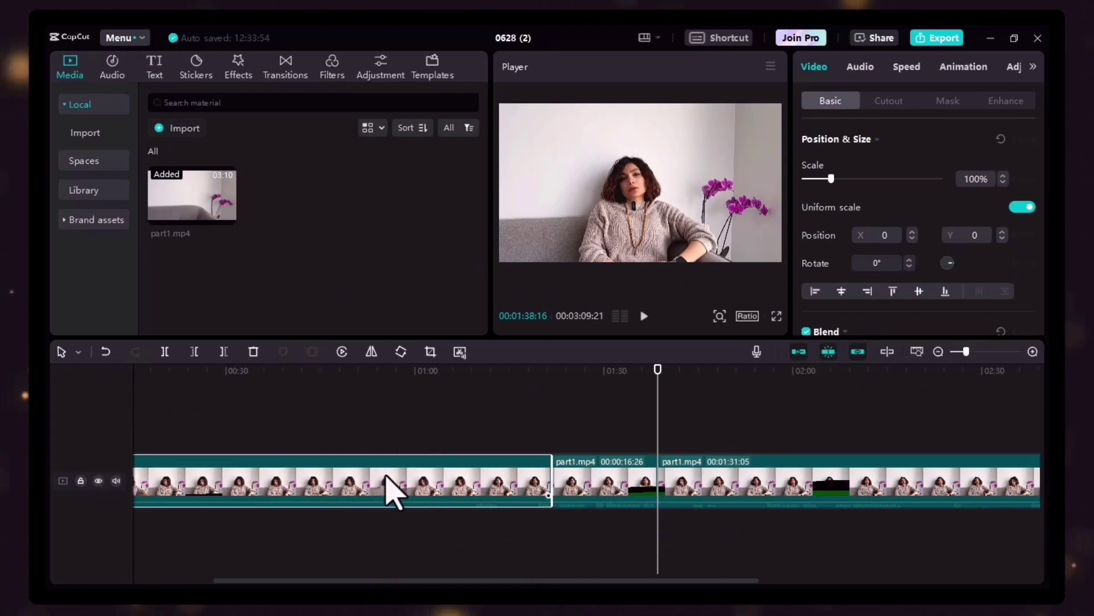
click(253, 353)
Step: Split the second clip at 00:00:38:09 and delete its portion before the cut
drag(709, 382, 413, 490)
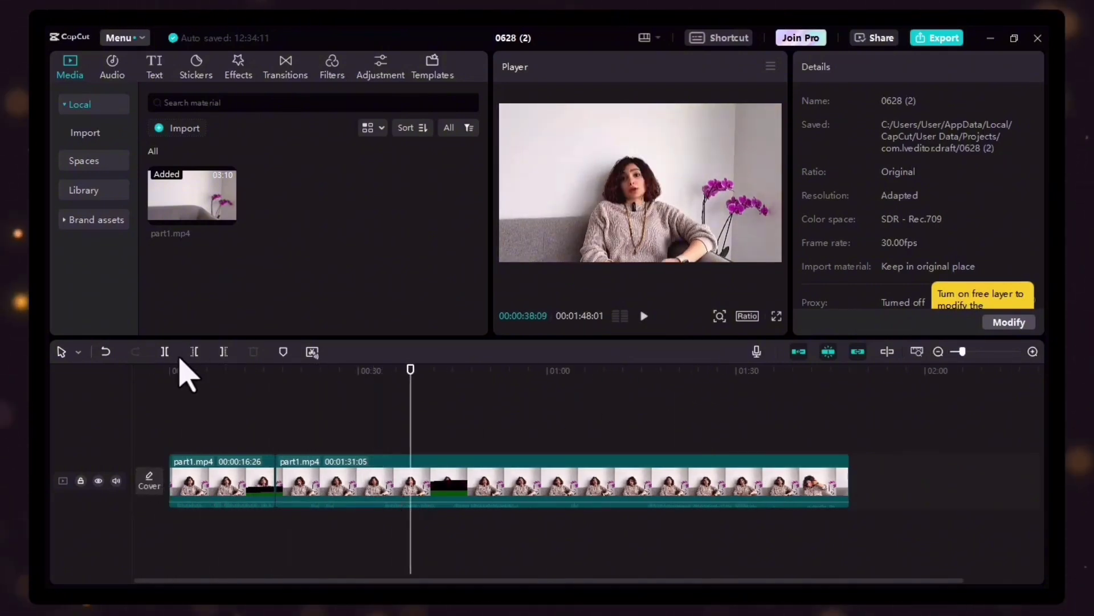
click(164, 352)
click(359, 494)
click(254, 352)
Step: Split the footage at about 00:38 and at 00:58:07, and delete the section between the two cuts
drag(411, 381, 536, 429)
click(164, 351)
click(165, 352)
key(Delete)
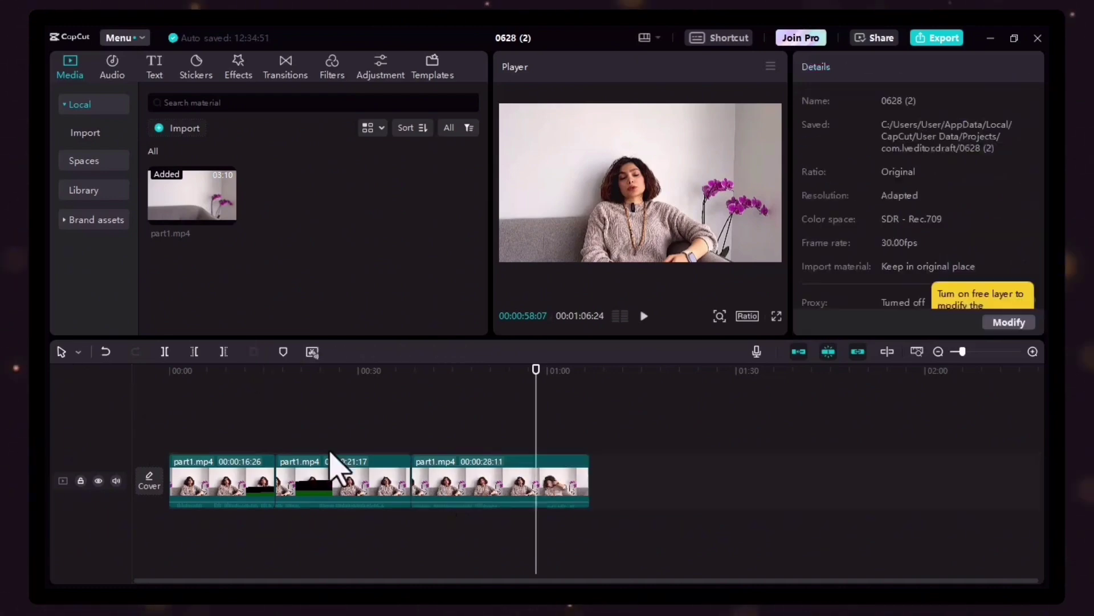
Step: Split the last clip at about 00:53:20 and delete the remaining footage after the cut
drag(538, 384, 554, 399)
click(165, 352)
click(547, 482)
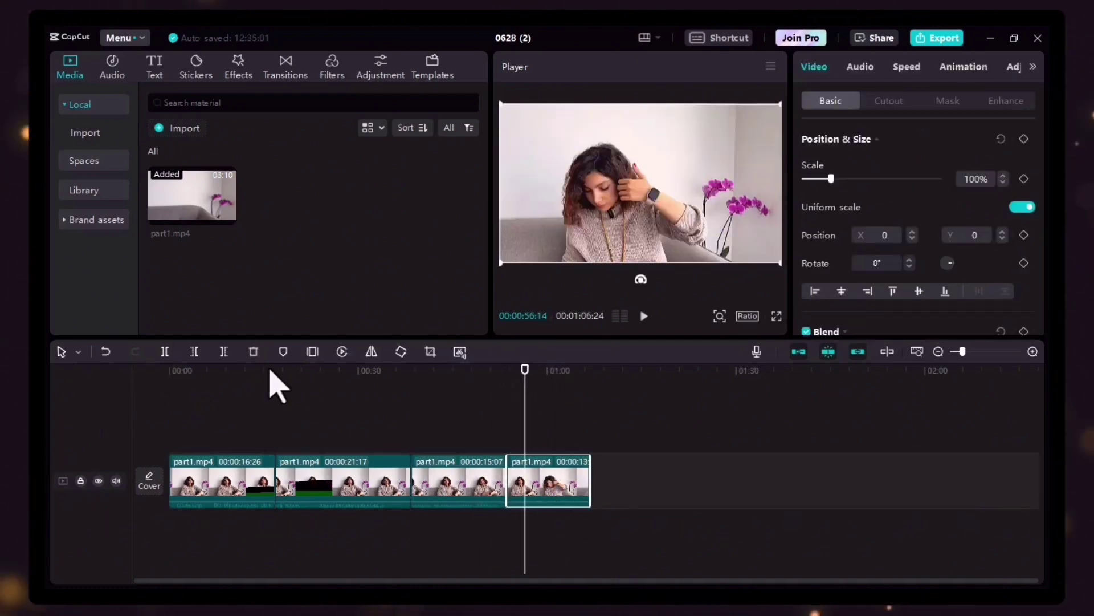
key(Delete)
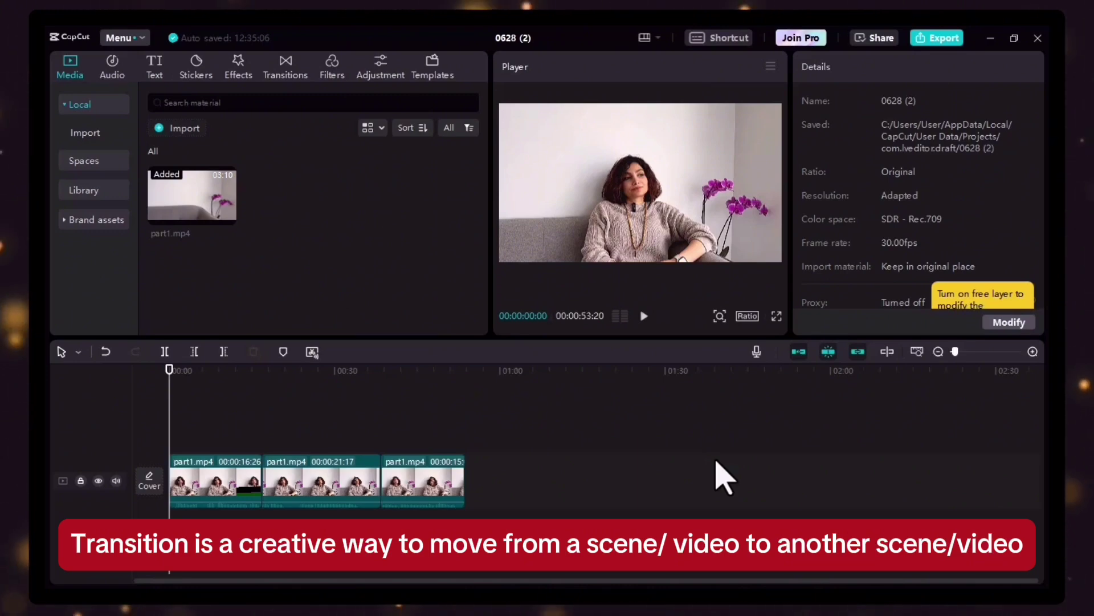
click(194, 538)
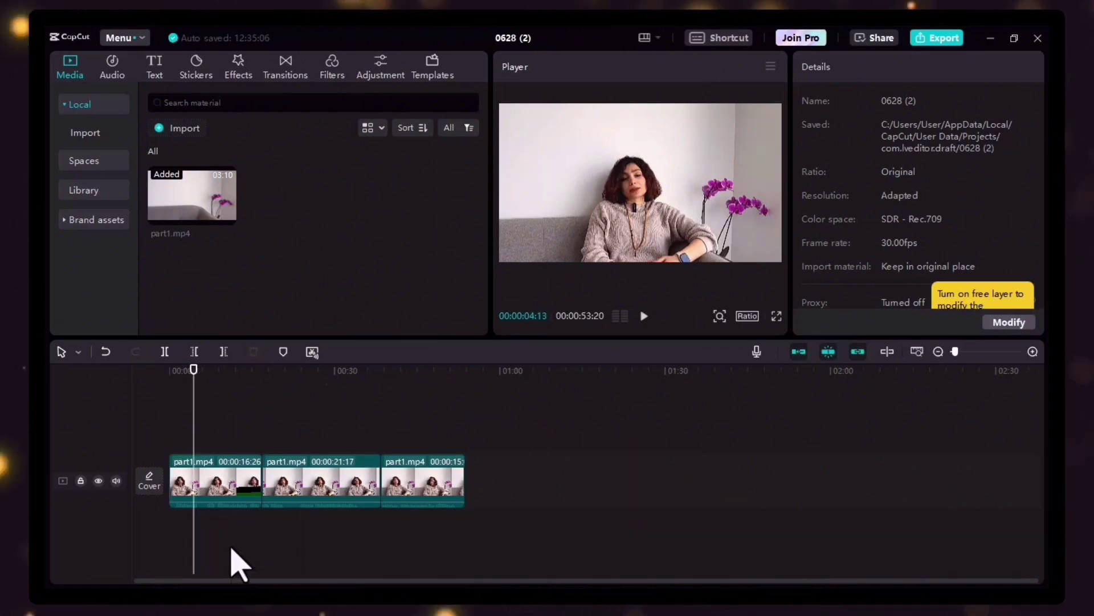
click(227, 501)
click(342, 508)
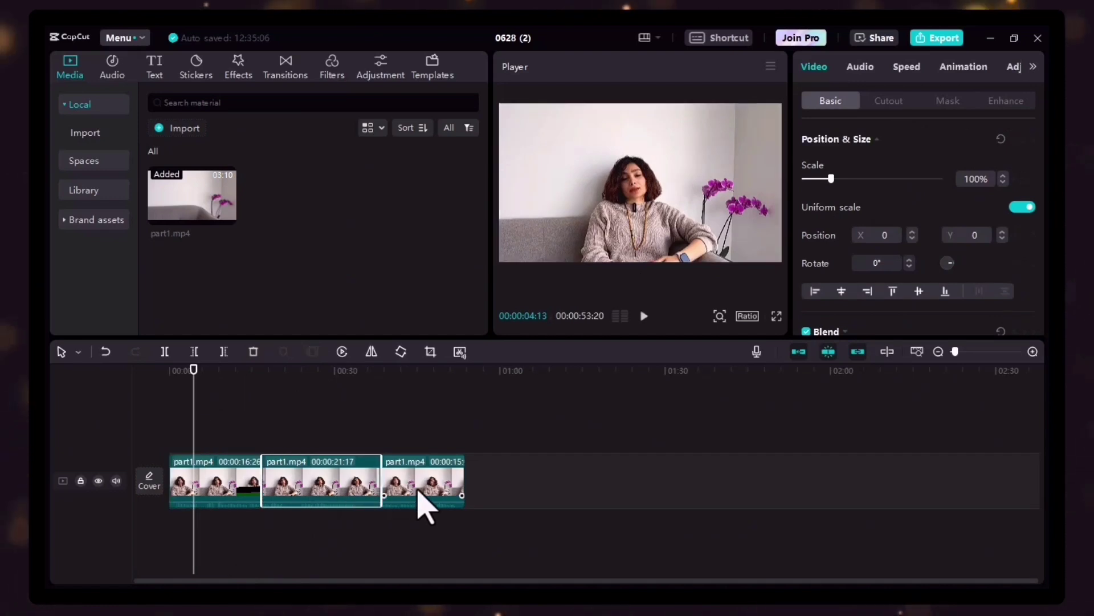
click(427, 508)
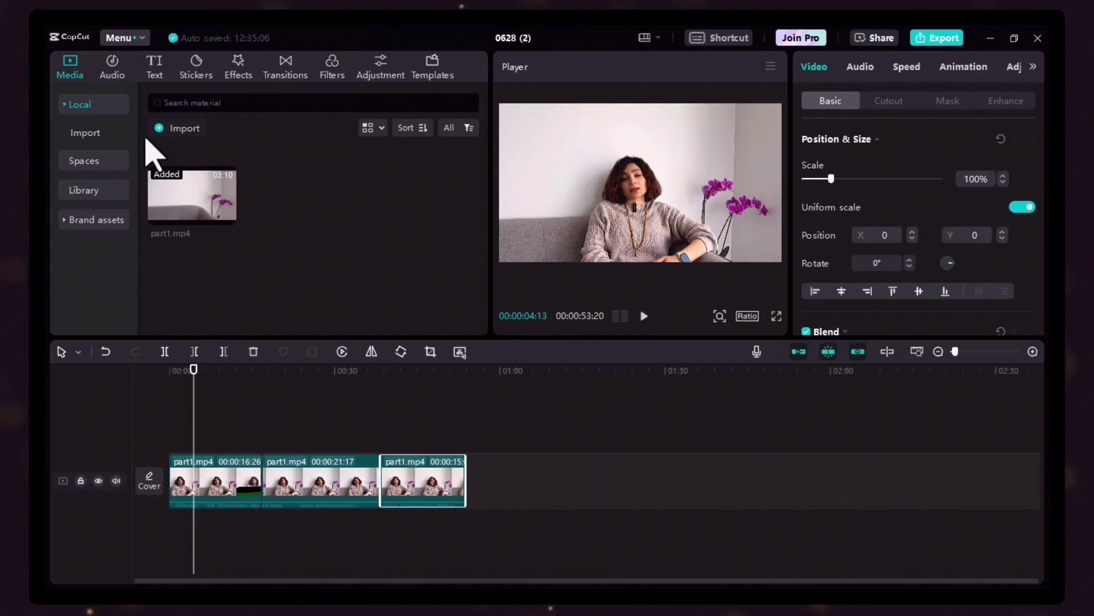
Step: Add the Woosh transition at the cut between the first and second clips
click(285, 68)
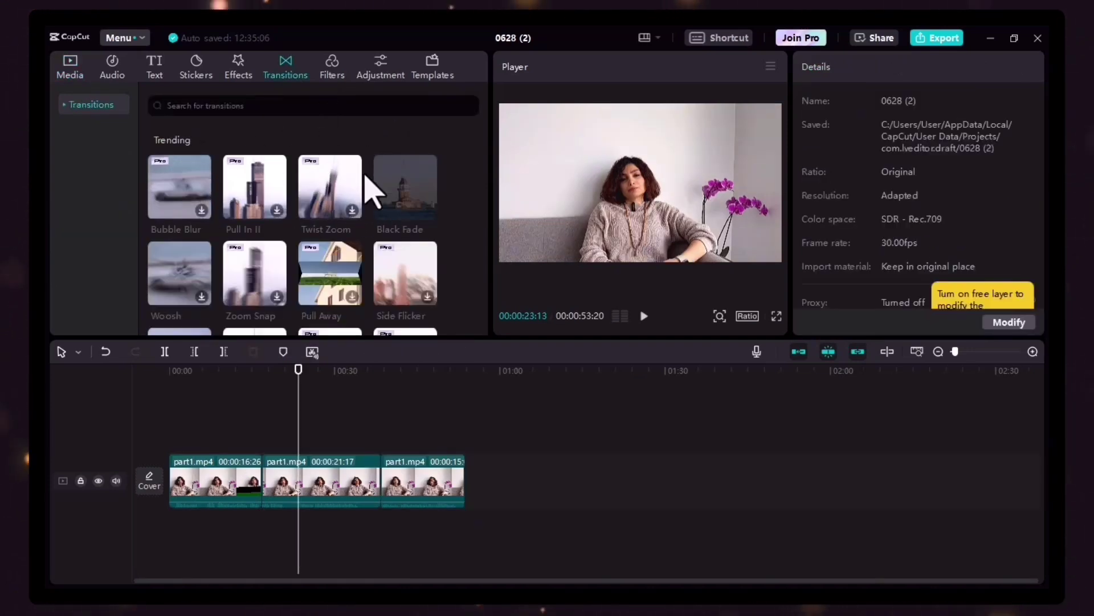
scroll(376, 211, down, 10)
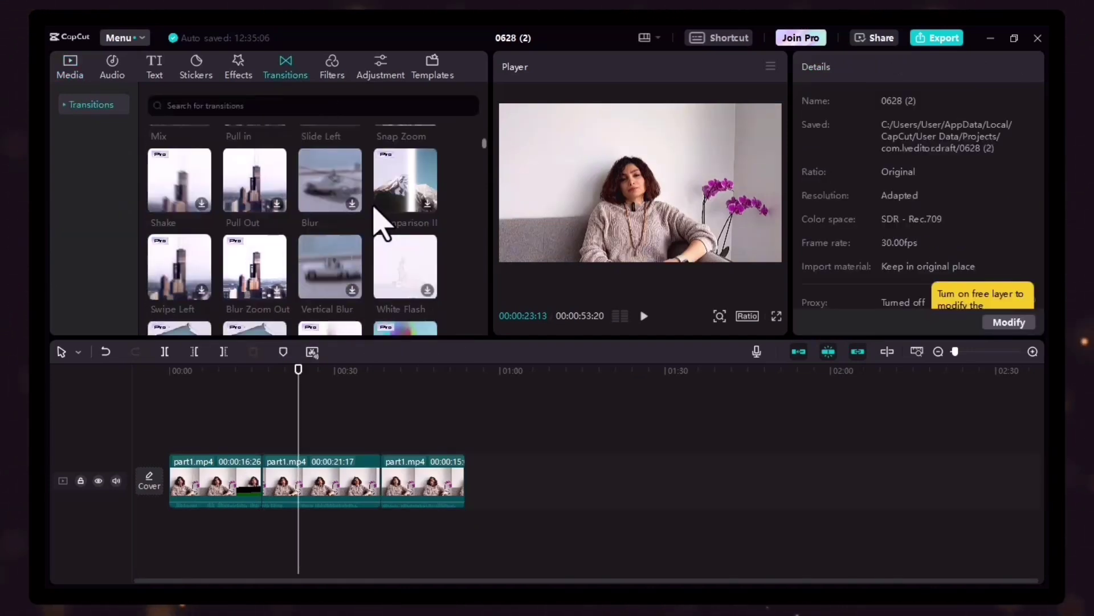
scroll(256, 256, up, 10)
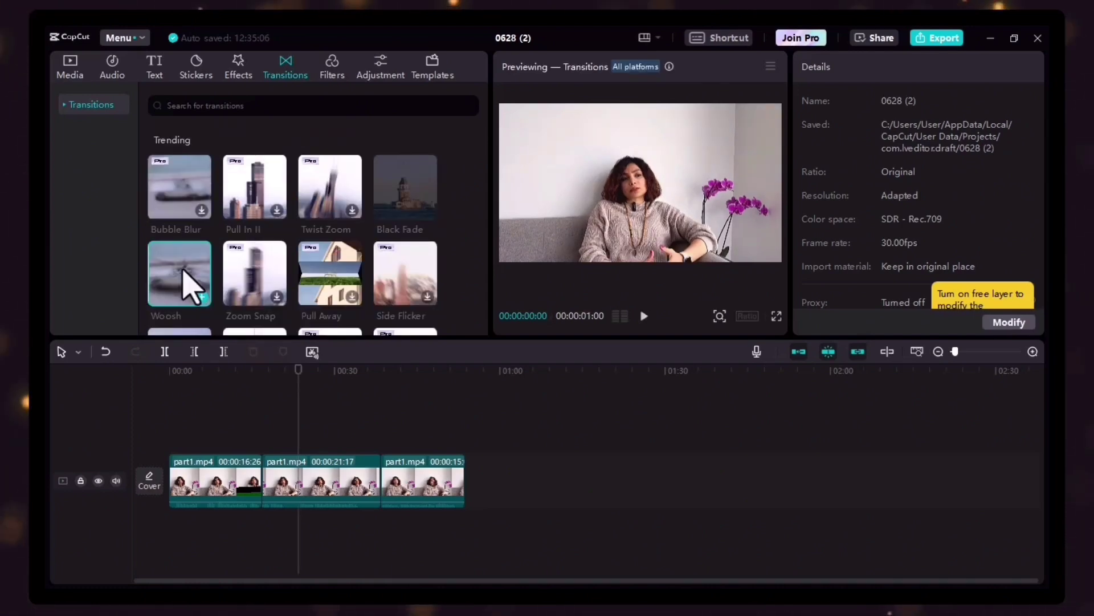
mouse_move(191, 285)
mouse_down()
mouse_move(271, 447)
mouse_move(259, 490)
mouse_up()
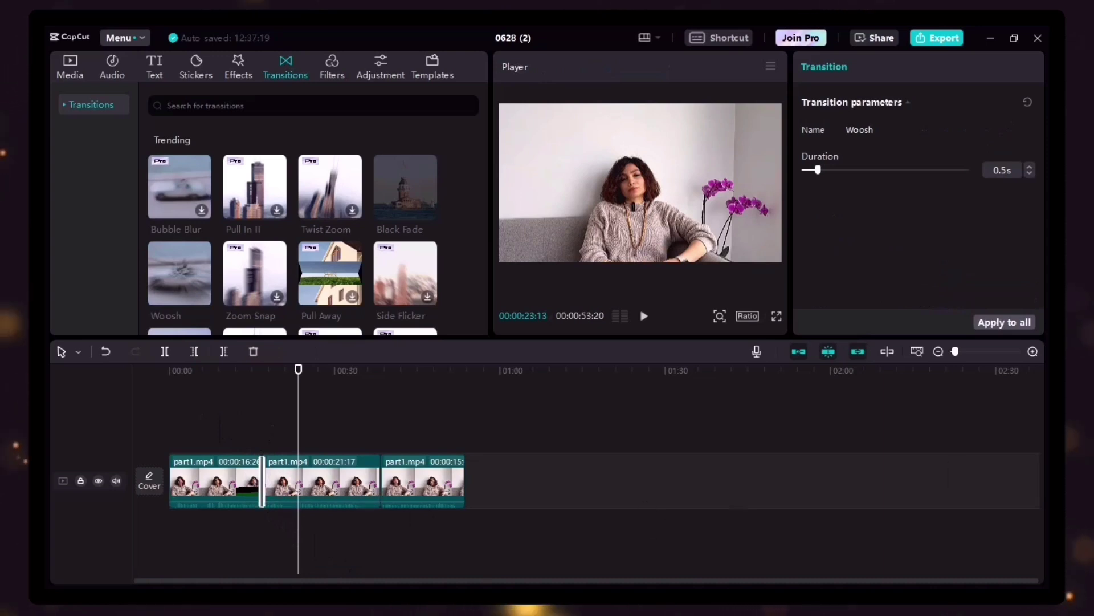
drag(958, 352, 970, 353)
click(238, 416)
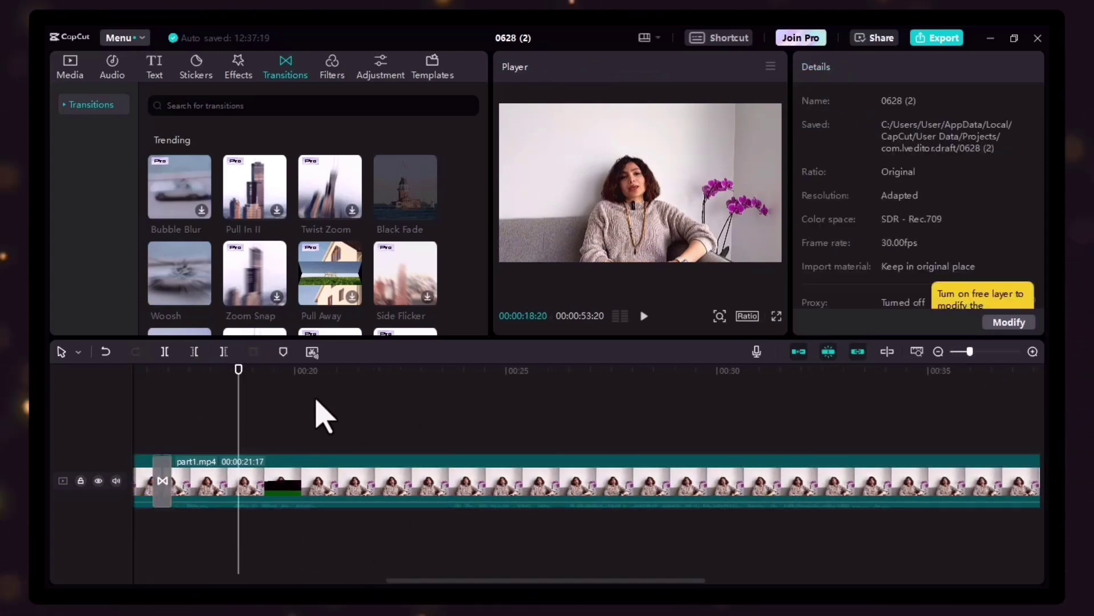
drag(239, 388, 686, 436)
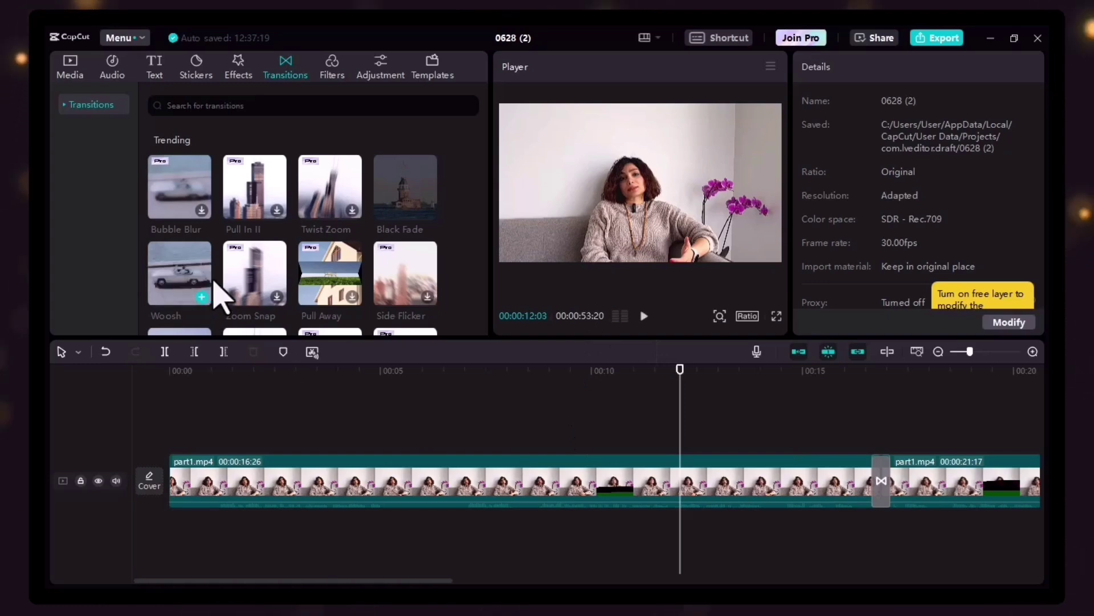
Step: Delete the Woosh transition between the first two clips and add it again at the same cut
mouse_move(180, 269)
mouse_down()
mouse_move(337, 486)
mouse_move(220, 307)
mouse_move(184, 284)
mouse_up()
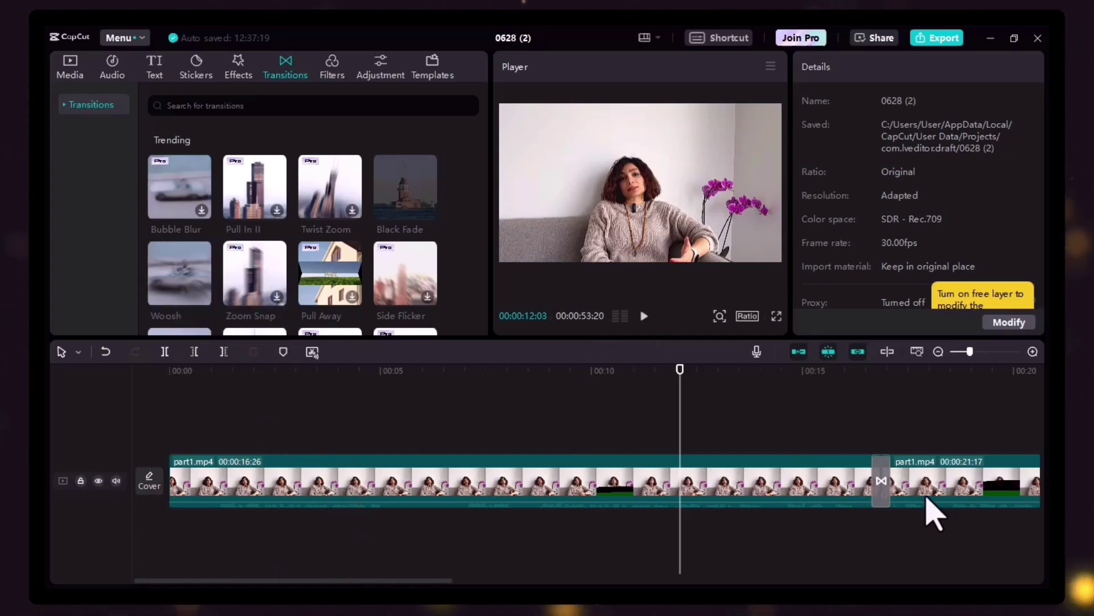
click(882, 494)
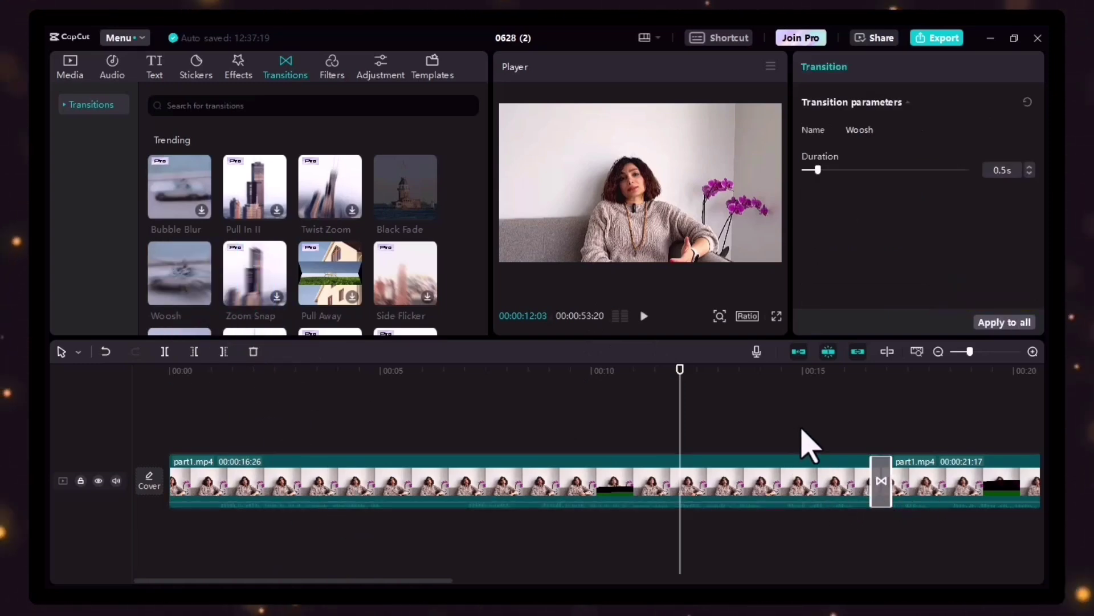
key(Delete)
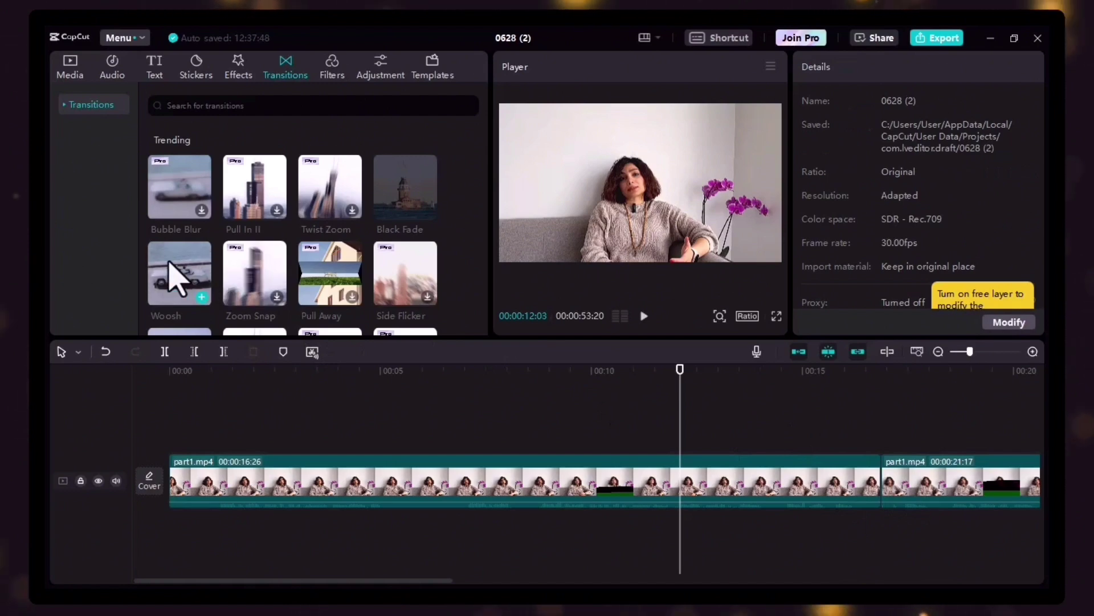
drag(176, 274, 266, 486)
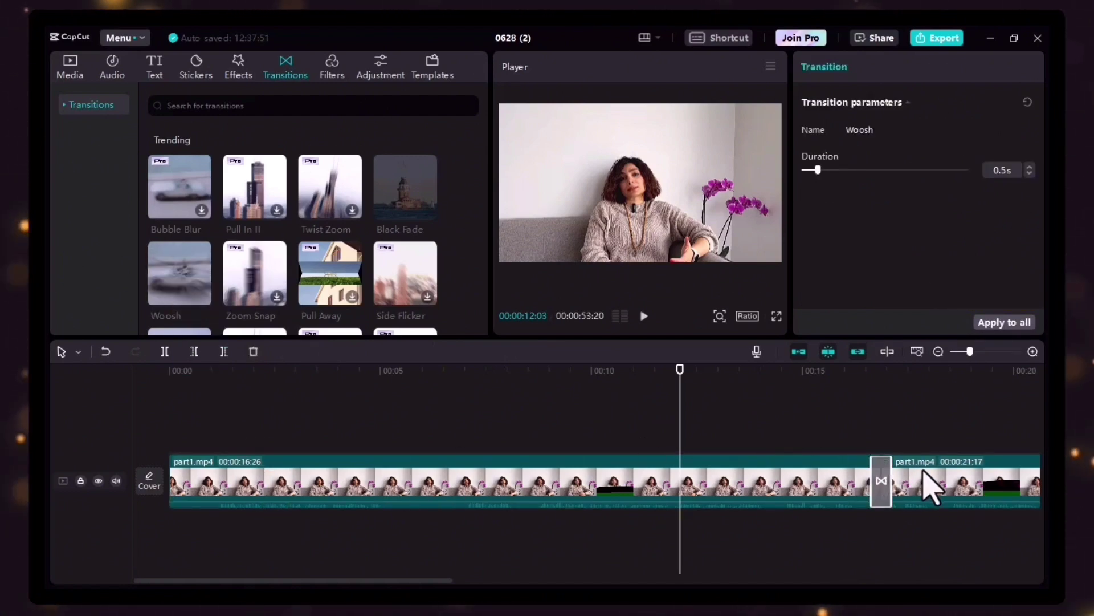
click(736, 451)
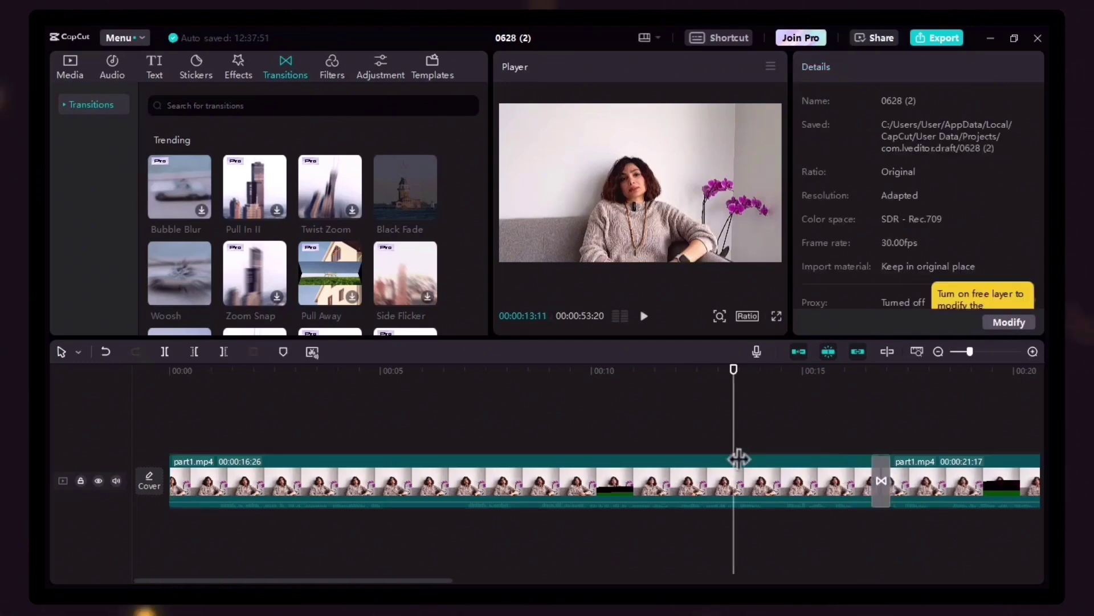
Step: Lengthen the Woosh transition to 3.2 s, then set its duration back to 0.5 s
click(882, 481)
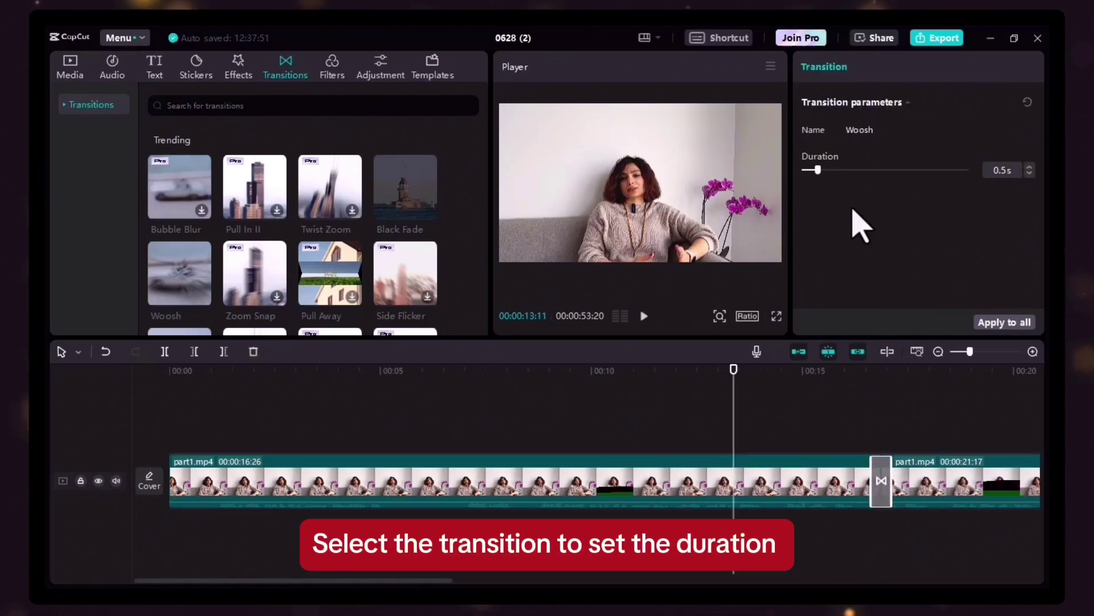
drag(818, 170, 952, 184)
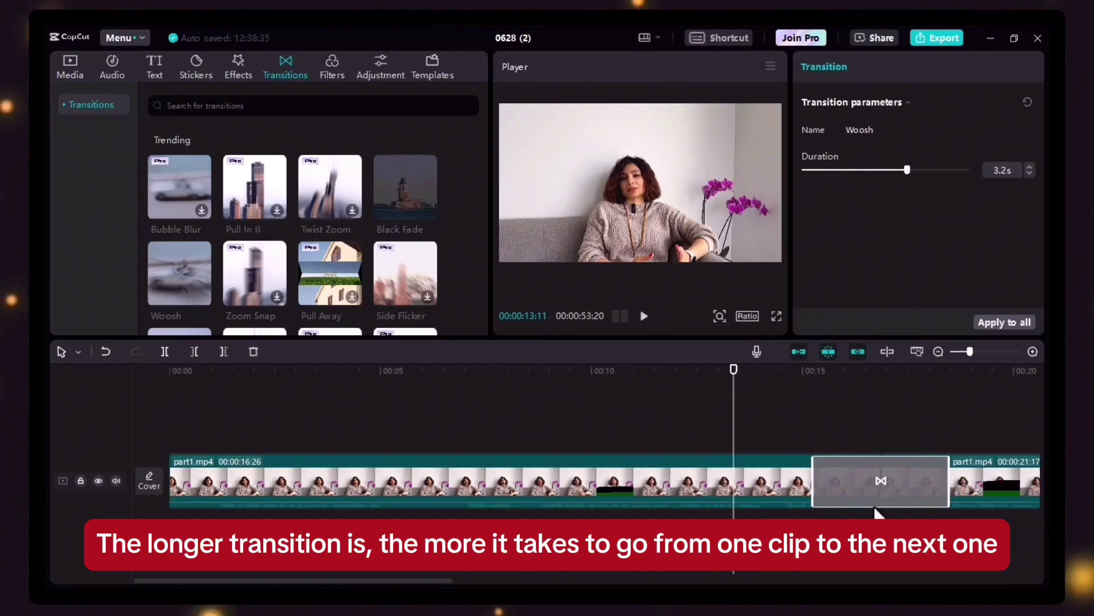
drag(907, 170, 818, 200)
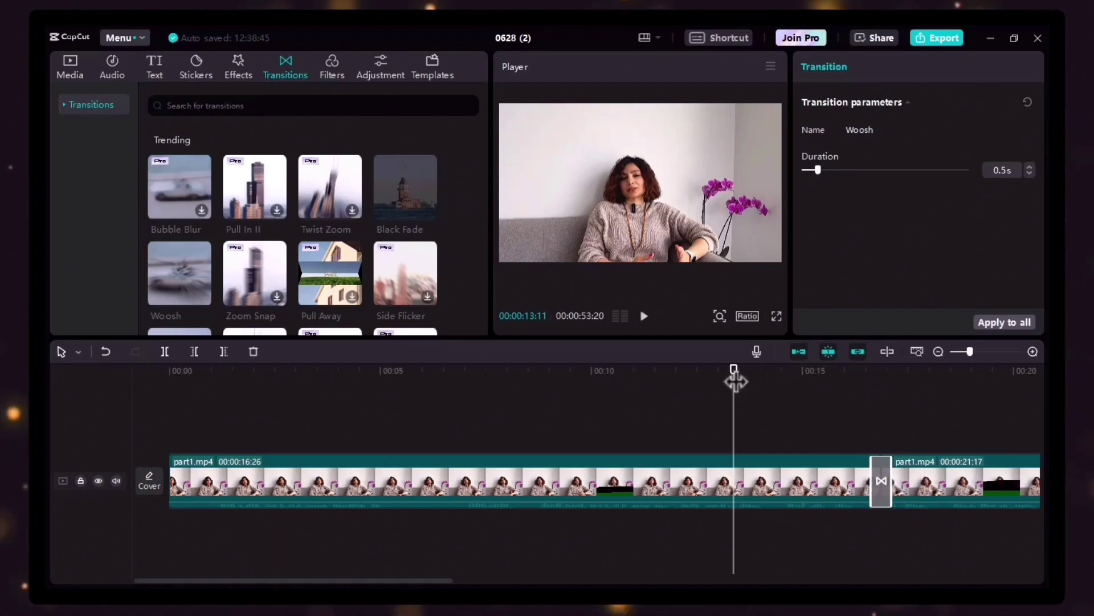
Step: Play back the footage across the cut between the first two clips to preview the Woosh transition
drag(735, 381, 836, 403)
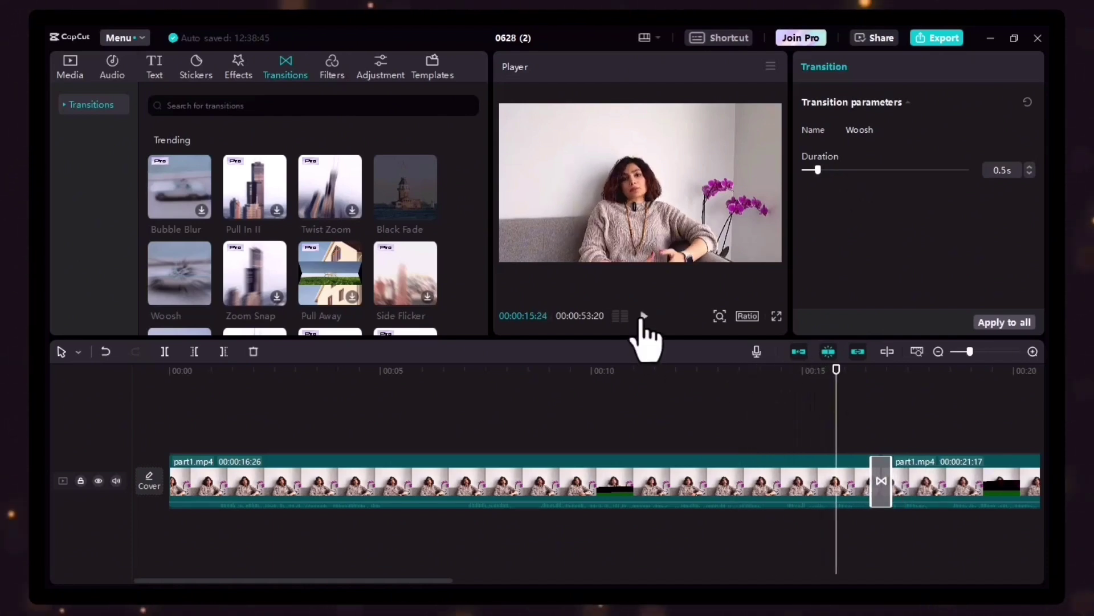
click(645, 317)
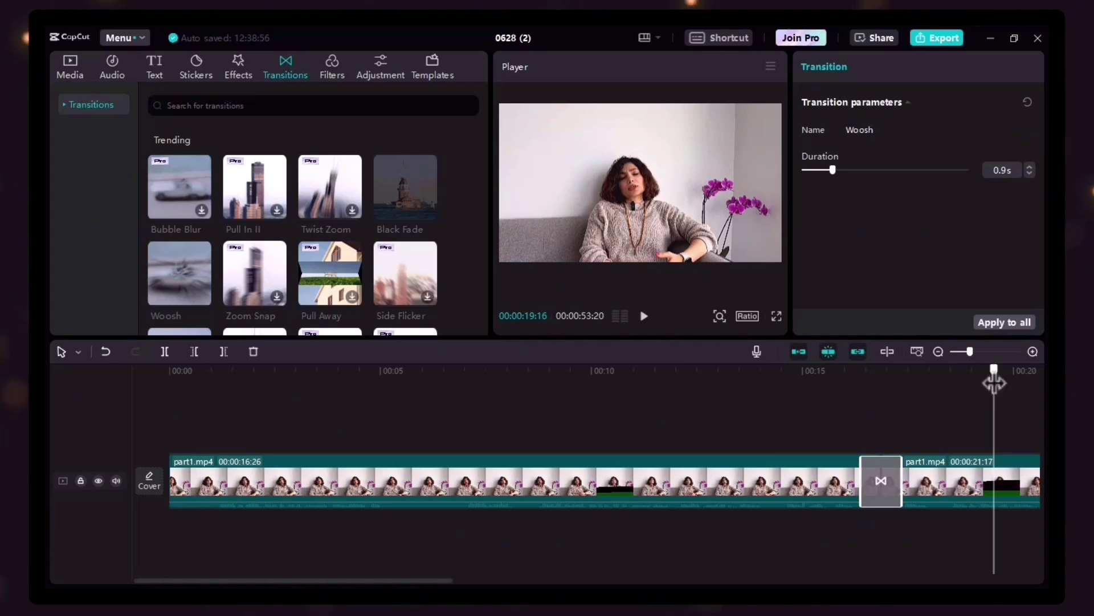
drag(994, 383, 806, 399)
click(644, 316)
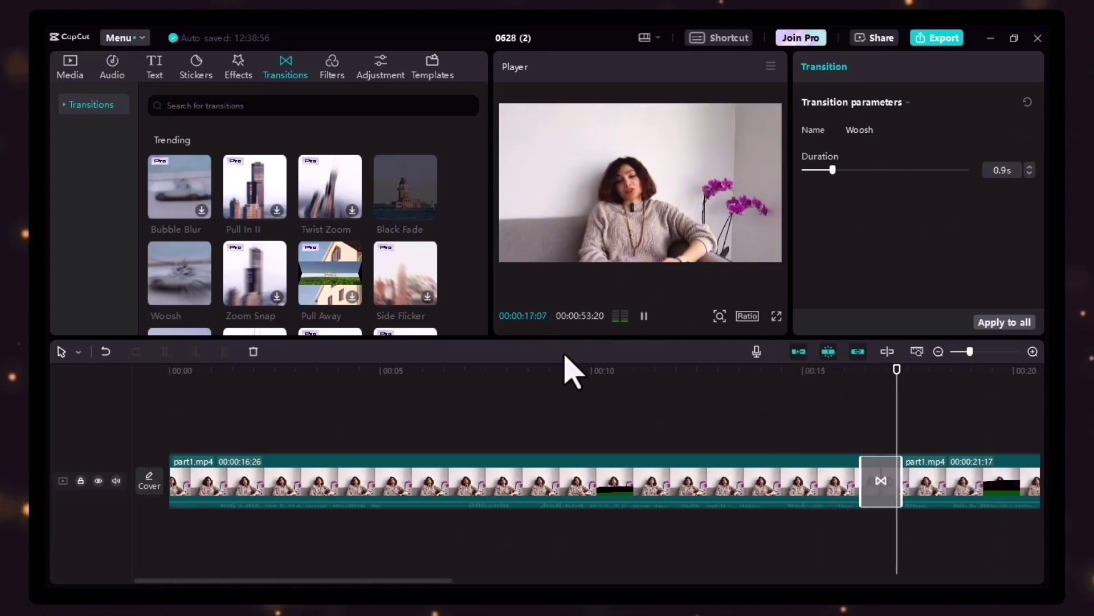
click(643, 317)
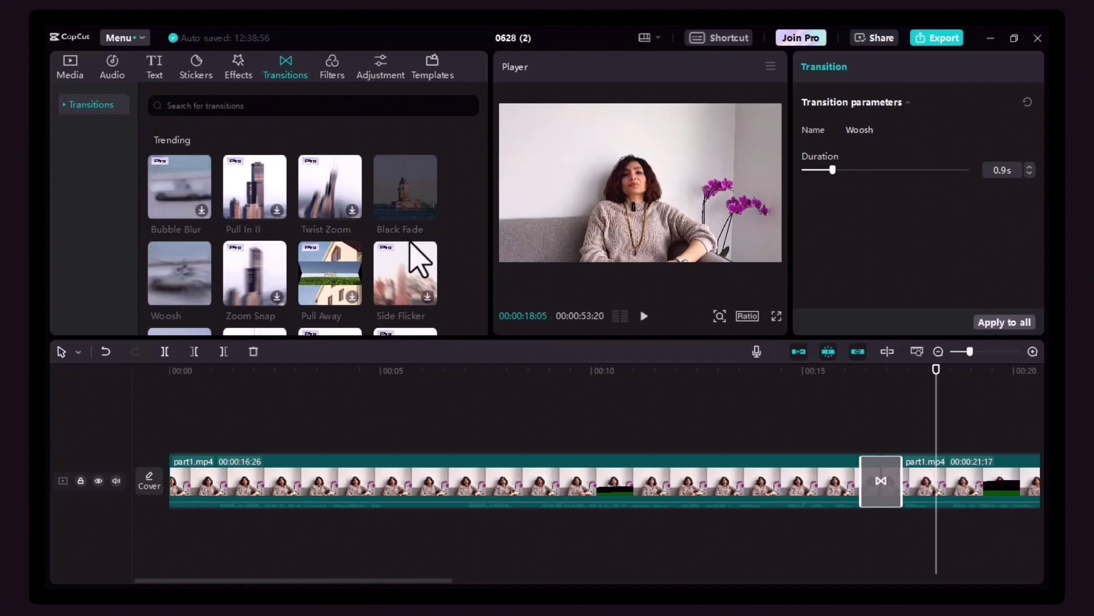
Step: Replace the Woosh transition between the first and second clips with Color Glitch and preview it
scroll(240, 226, down, 10)
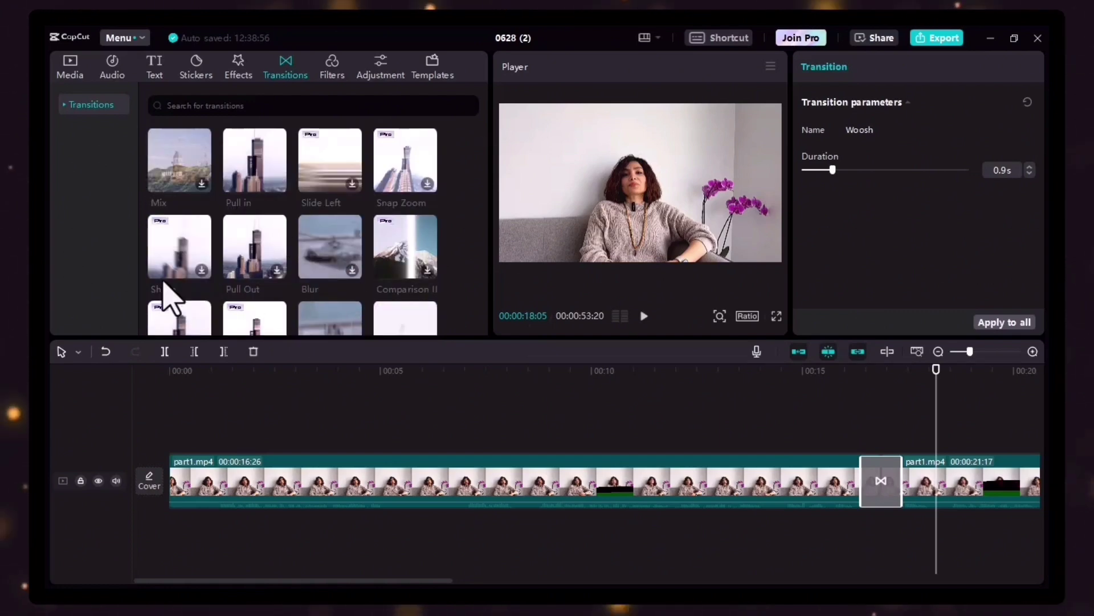
scroll(274, 228, down, 3)
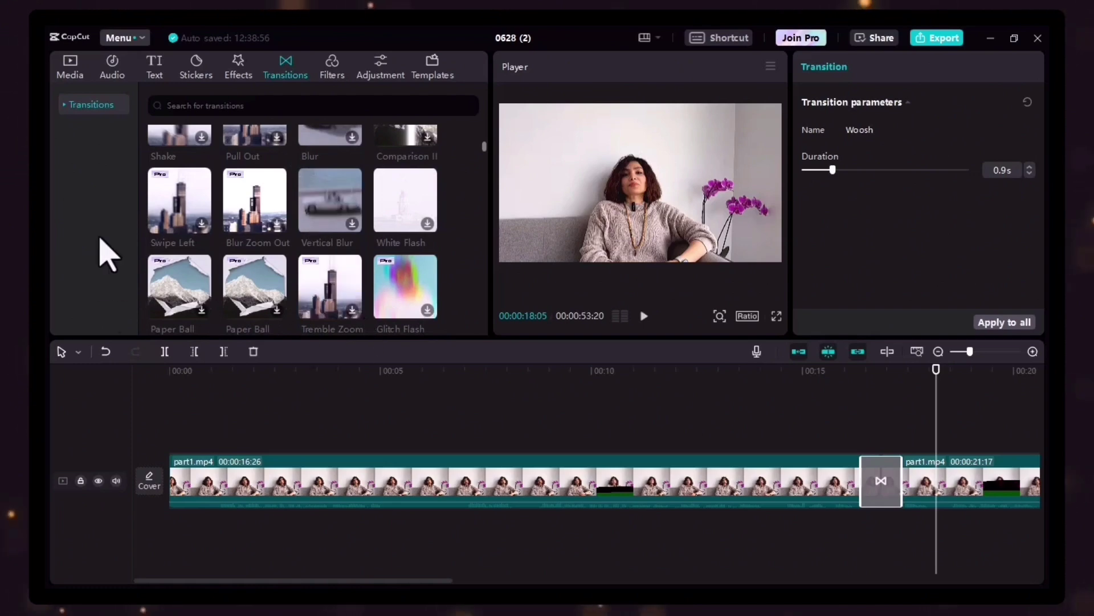
scroll(289, 215, down, 3)
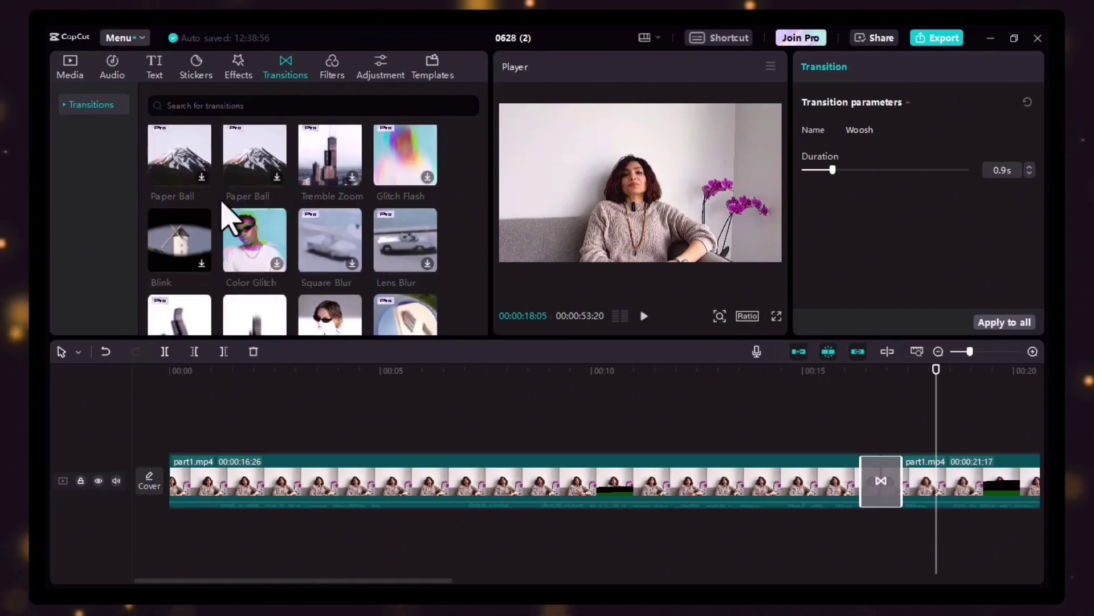
scroll(228, 217, up, 2)
scroll(319, 268, down, 2)
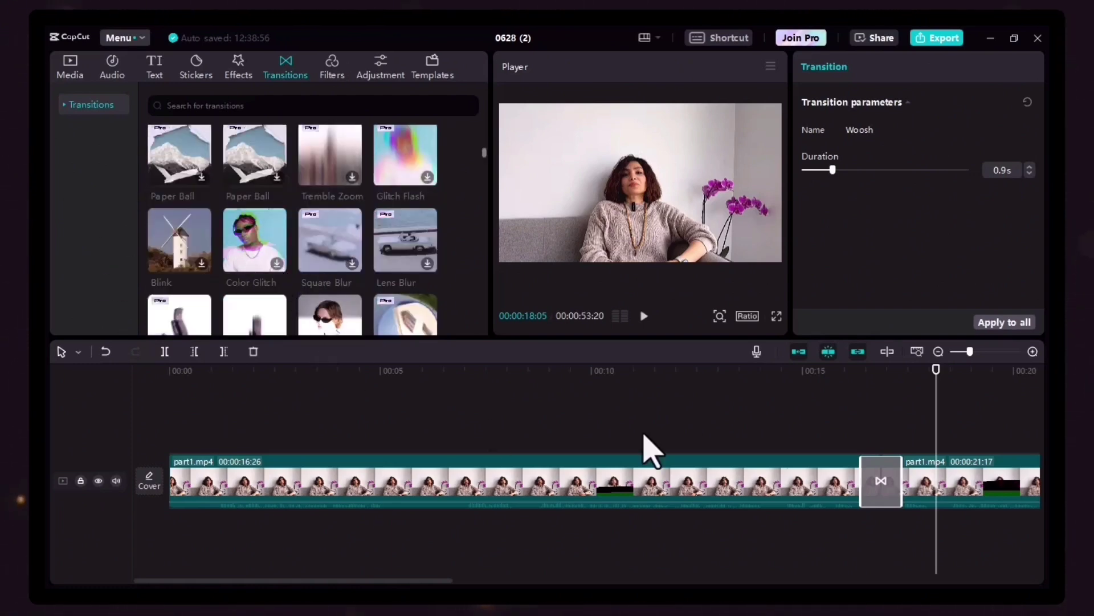
click(325, 390)
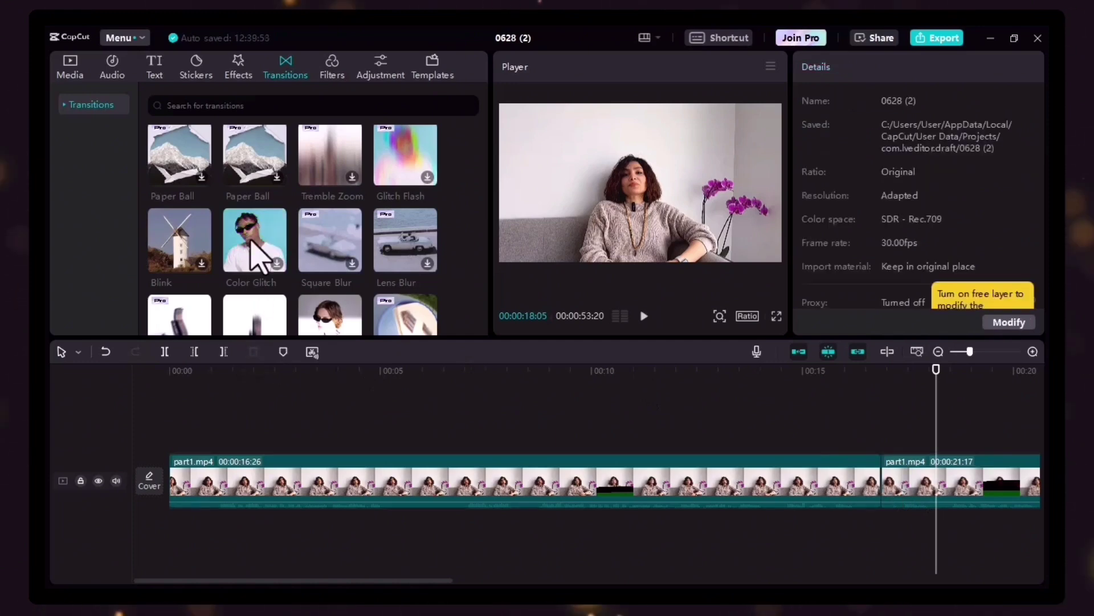
drag(255, 240, 881, 482)
click(823, 371)
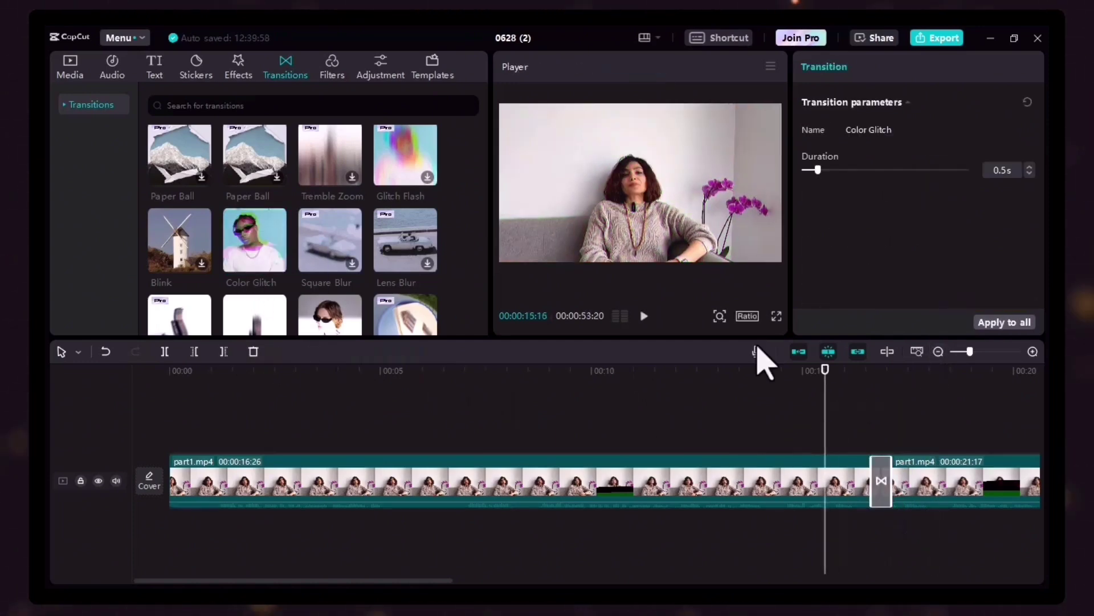
key(space)
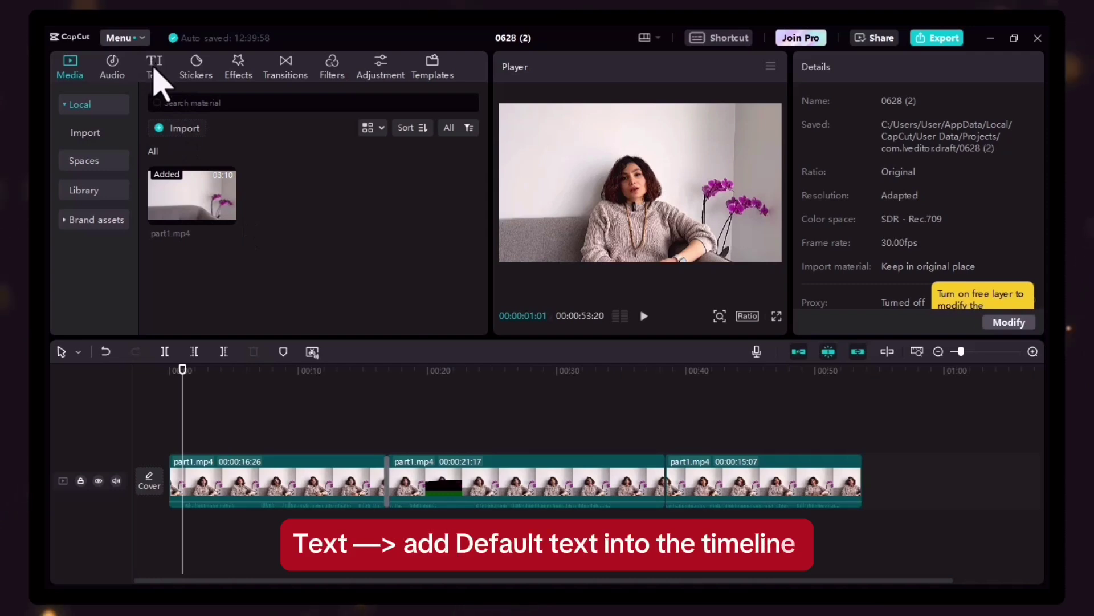
Step: Add a default text above the first clip at 00:00:01:01 and change its wording to "Nely Creative Content"
click(154, 68)
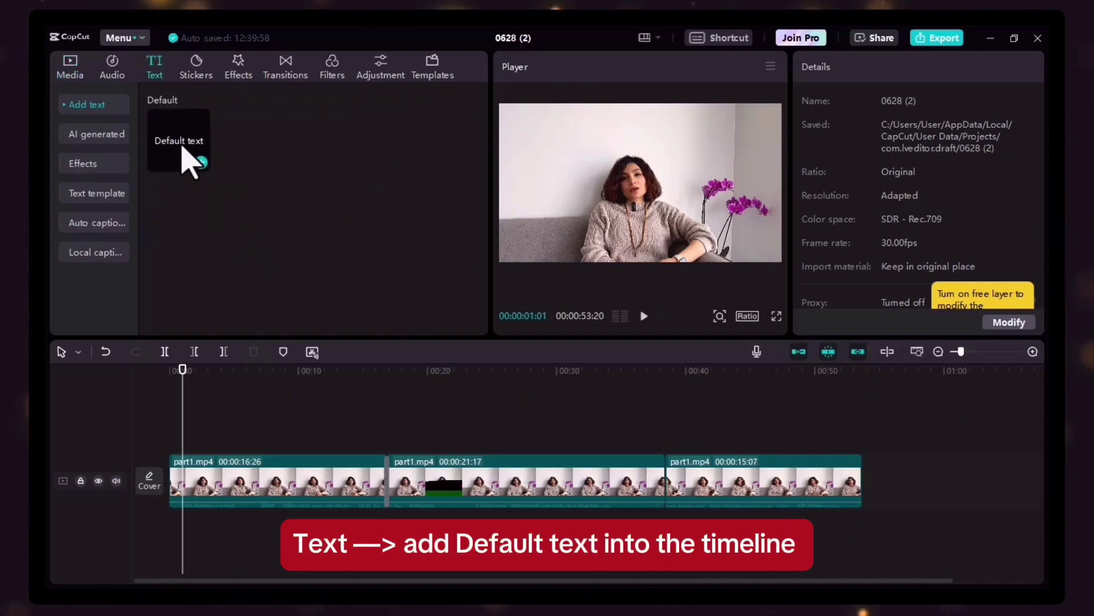
drag(190, 165, 187, 440)
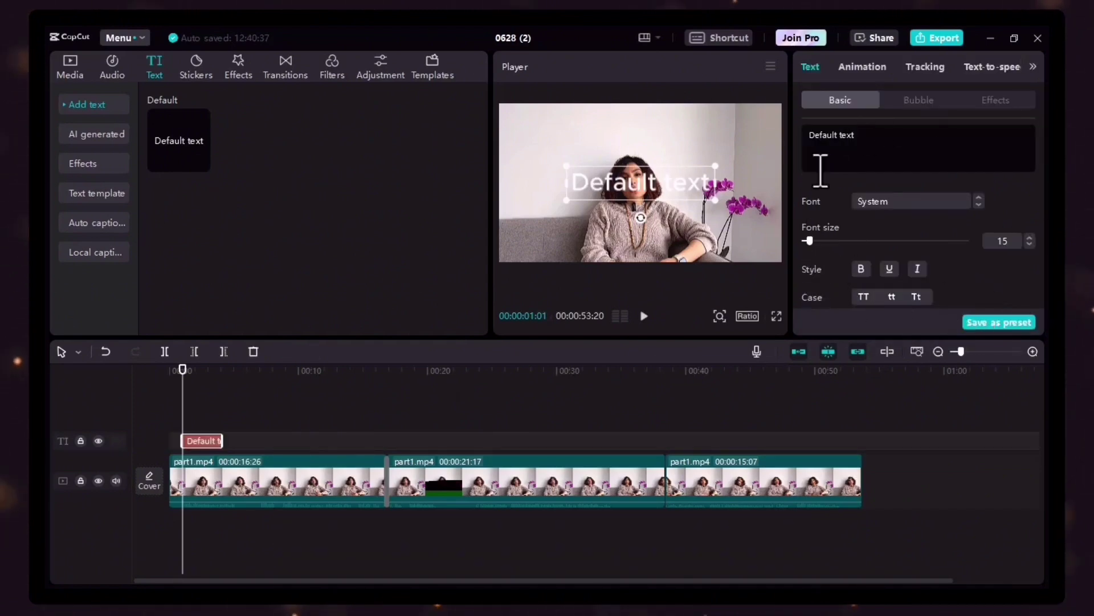
triple_click(812, 137)
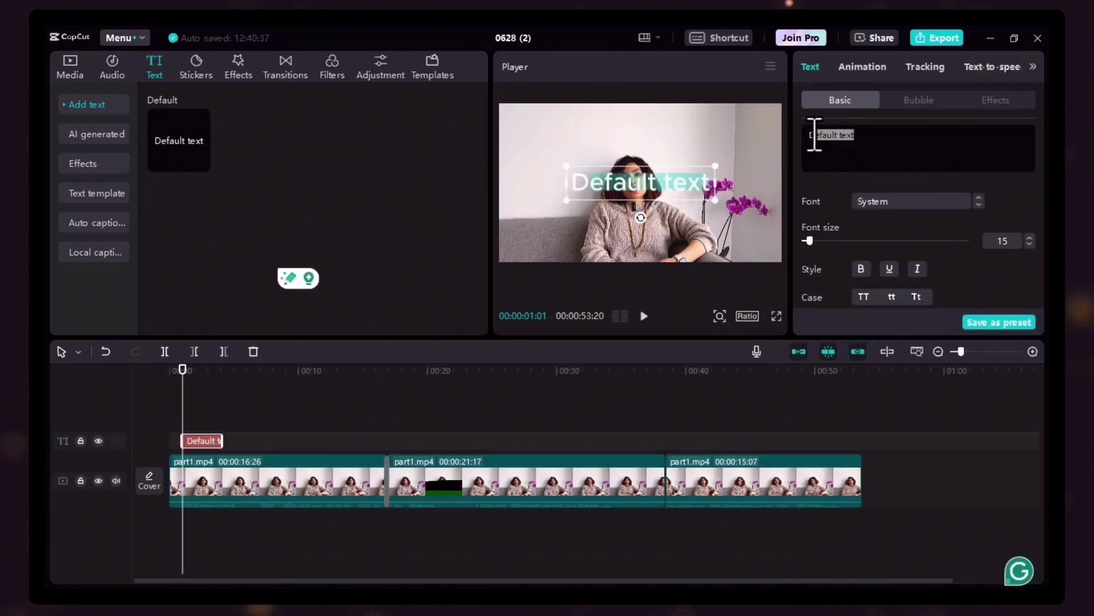
text(Nely )
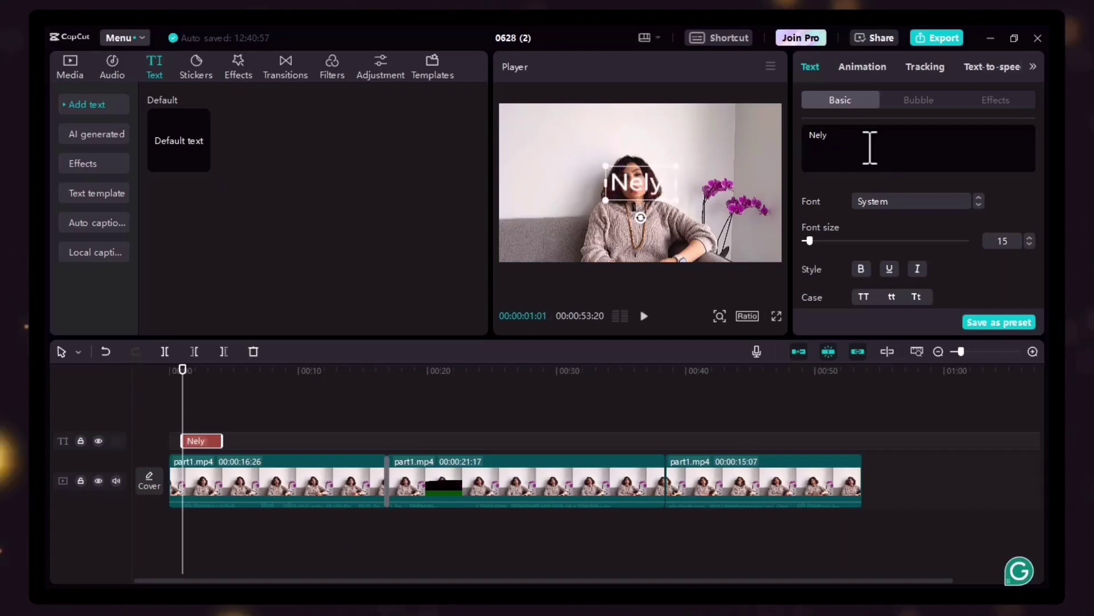
text(Creative Content)
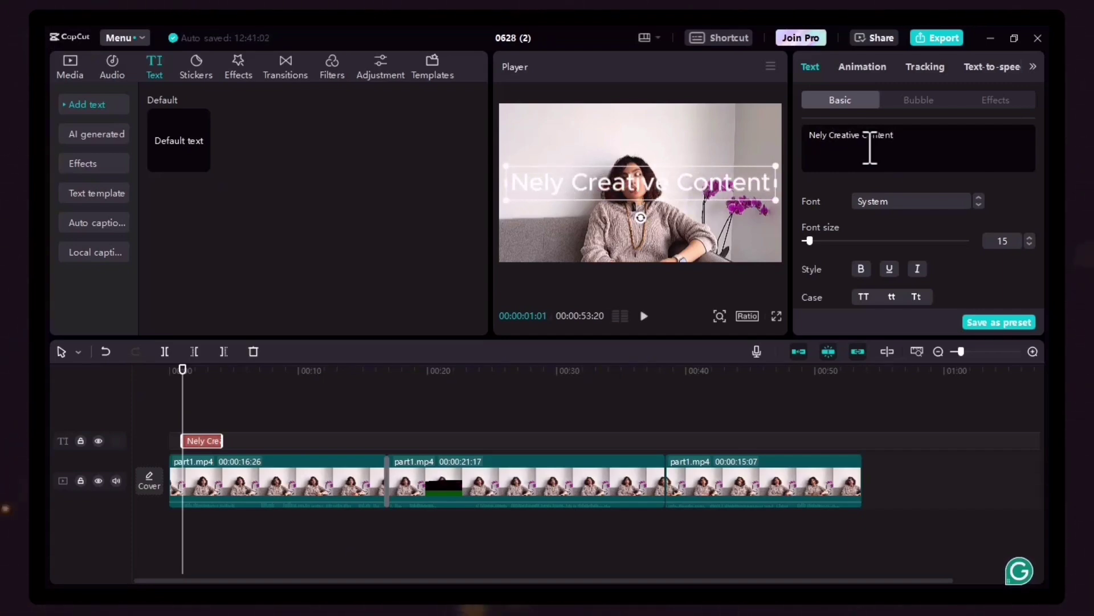
Step: Set the font of the "Nely Creative Content" title to Marker
scroll(900, 200, down, 1)
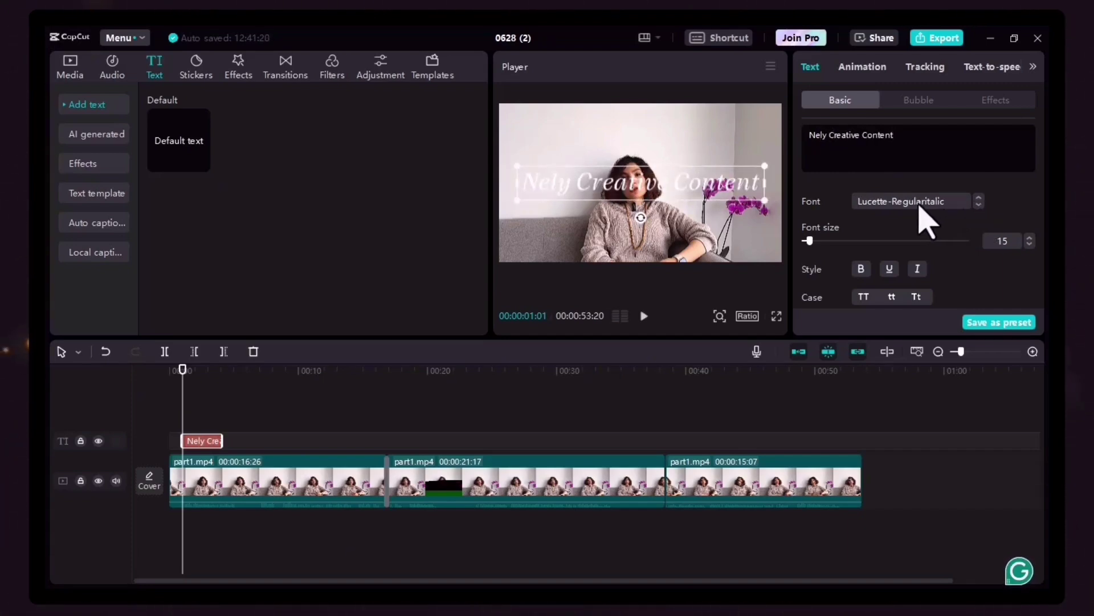
click(924, 206)
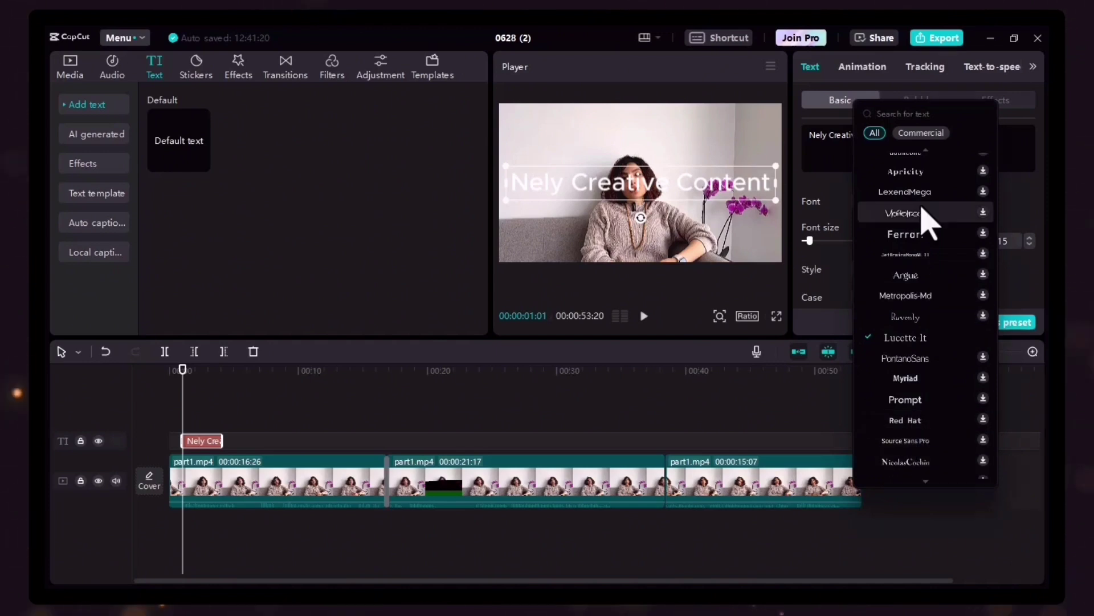
scroll(907, 228, up, 3)
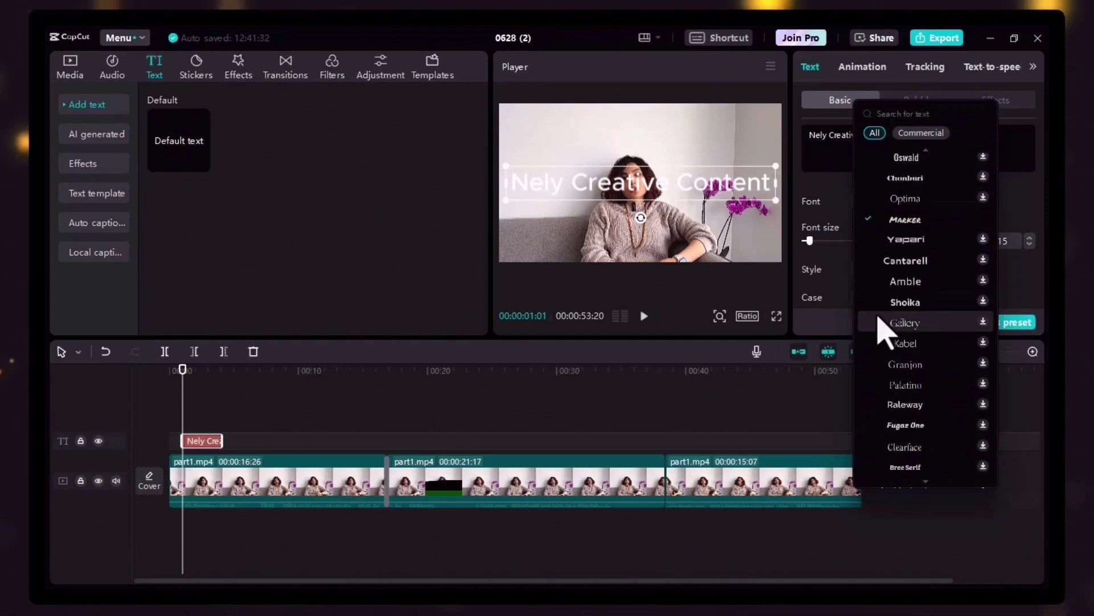
click(912, 221)
Step: Reduce the title's font size to 8, scale it down slightly and move it to the wall above the woman's head
mouse_move(809, 239)
mouse_down()
mouse_move(892, 245)
mouse_move(805, 257)
mouse_up()
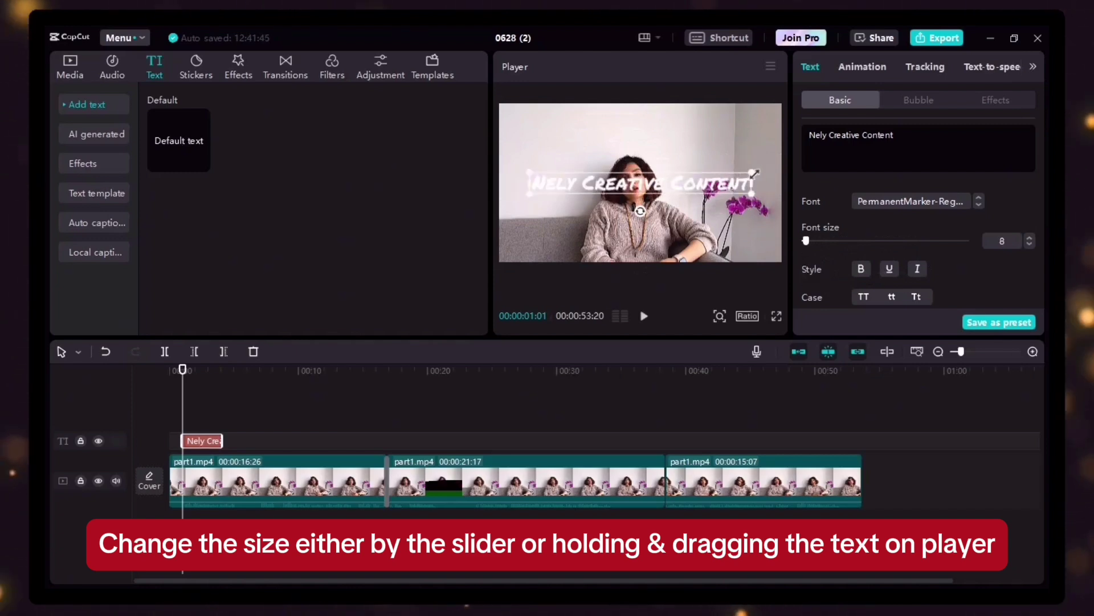
mouse_move(735, 173)
mouse_down()
mouse_move(749, 172)
mouse_move(738, 175)
mouse_up()
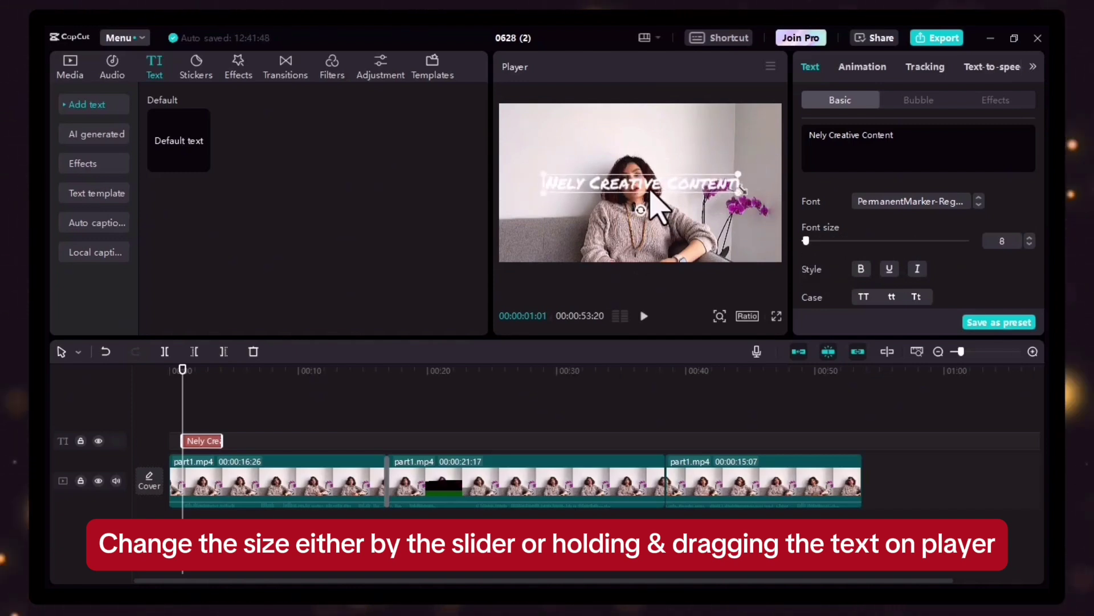
drag(652, 188, 616, 128)
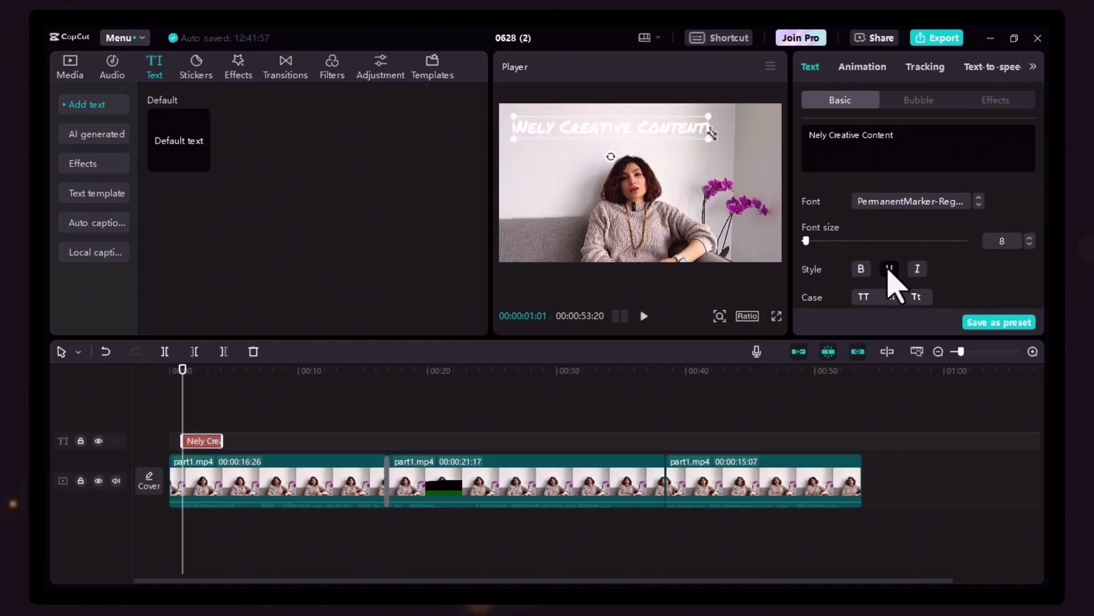
Step: Try the bold style on the title and colour its text red with hex F00606
click(861, 269)
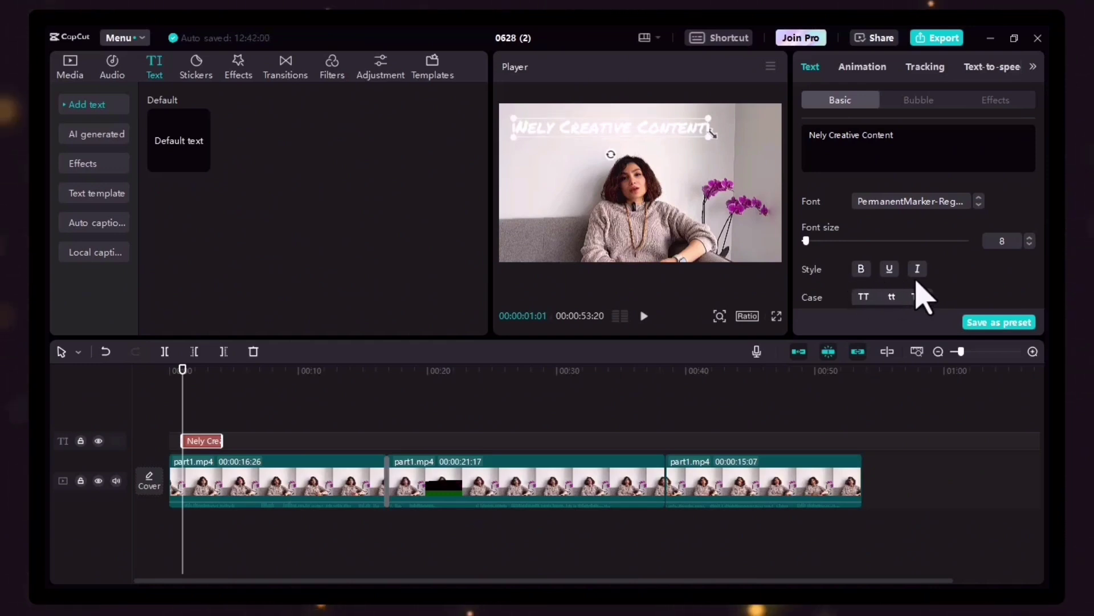
scroll(889, 280, down, 3)
click(885, 236)
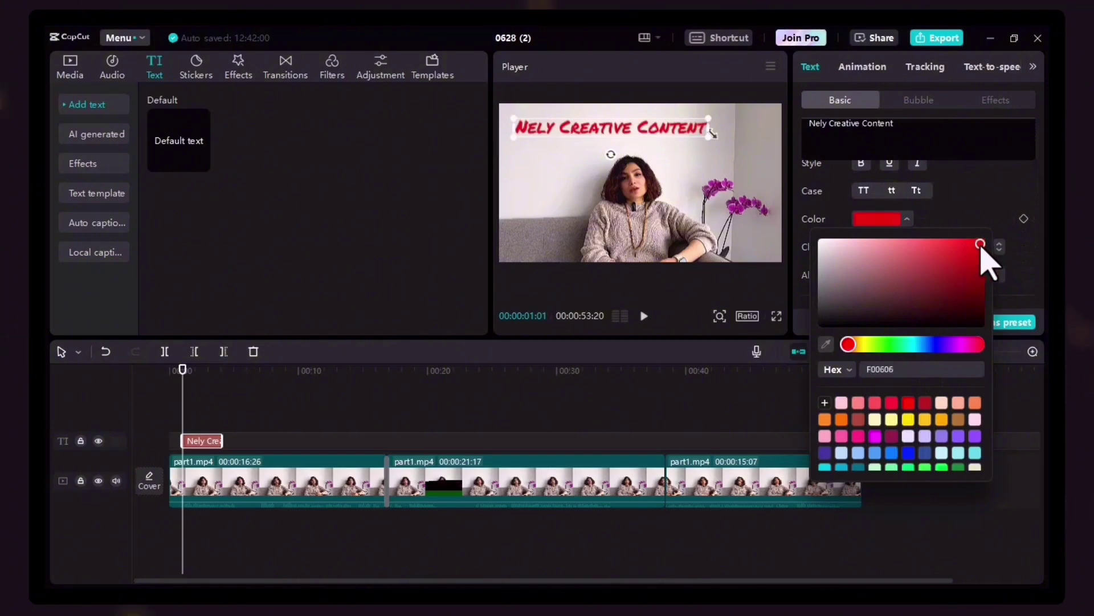
click(1029, 298)
Step: Try the black-on-yellow preset style on the title and replace it with the white-on-maroon preset
scroll(902, 224, down, 4)
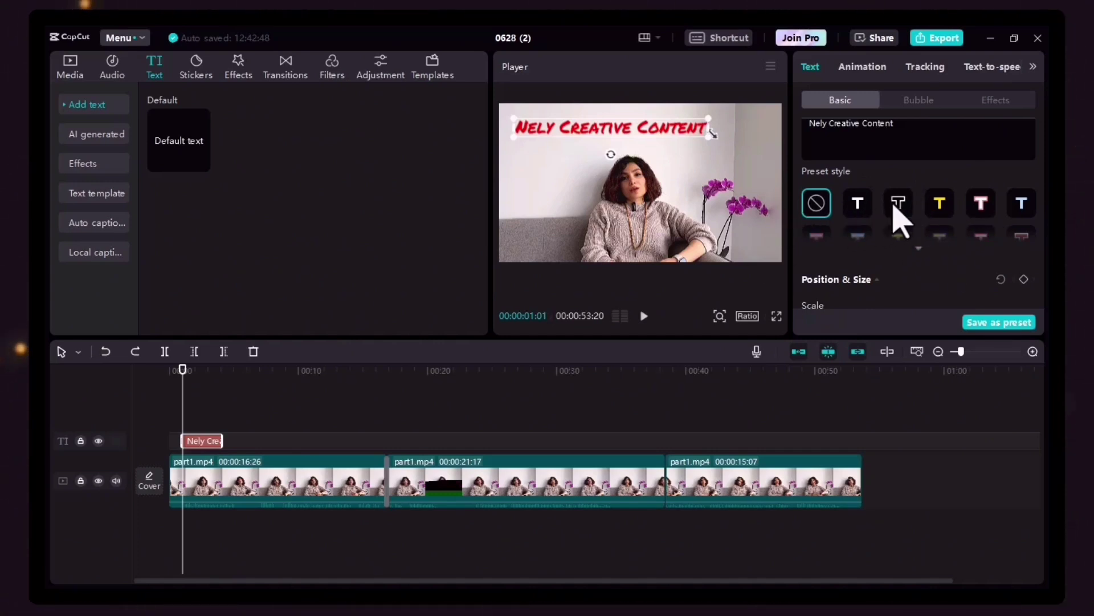
scroll(912, 225, down, 1)
scroll(935, 257, up, 1)
click(917, 250)
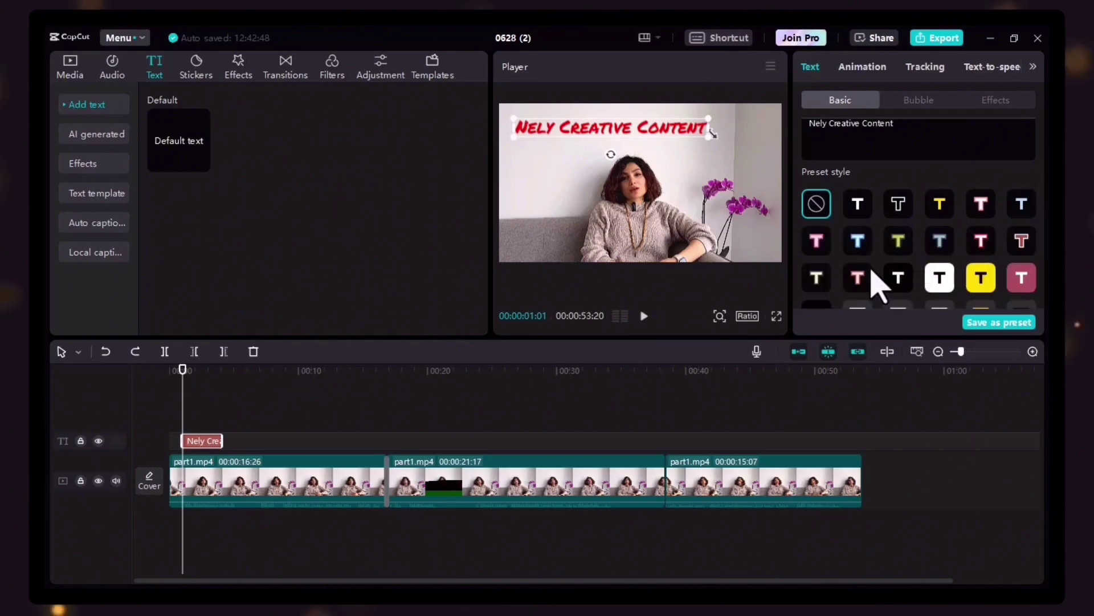
click(984, 282)
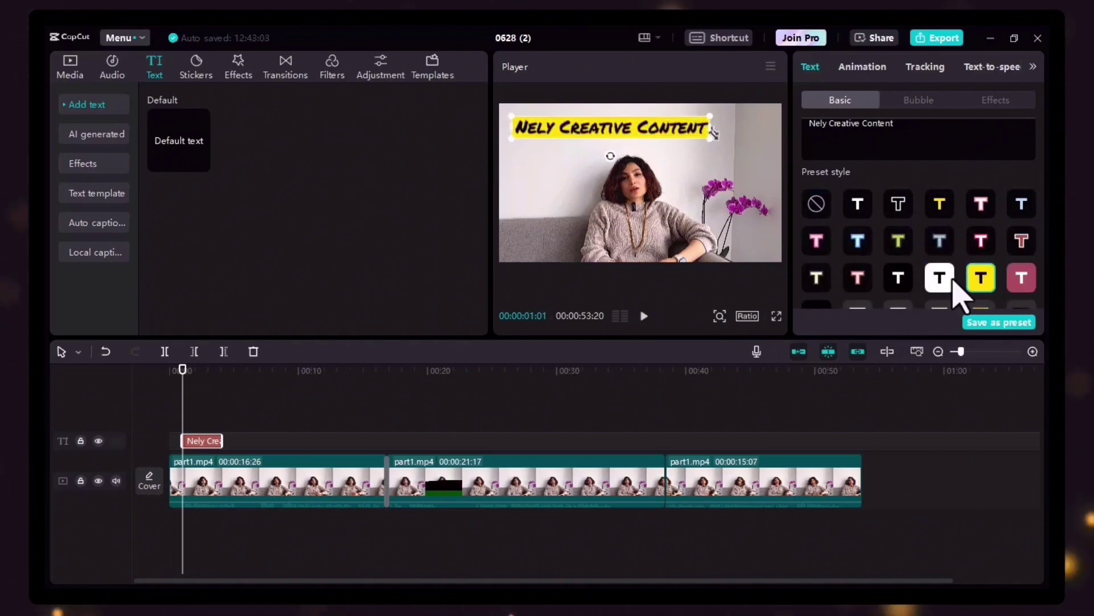
click(1022, 281)
scroll(938, 273, down, 3)
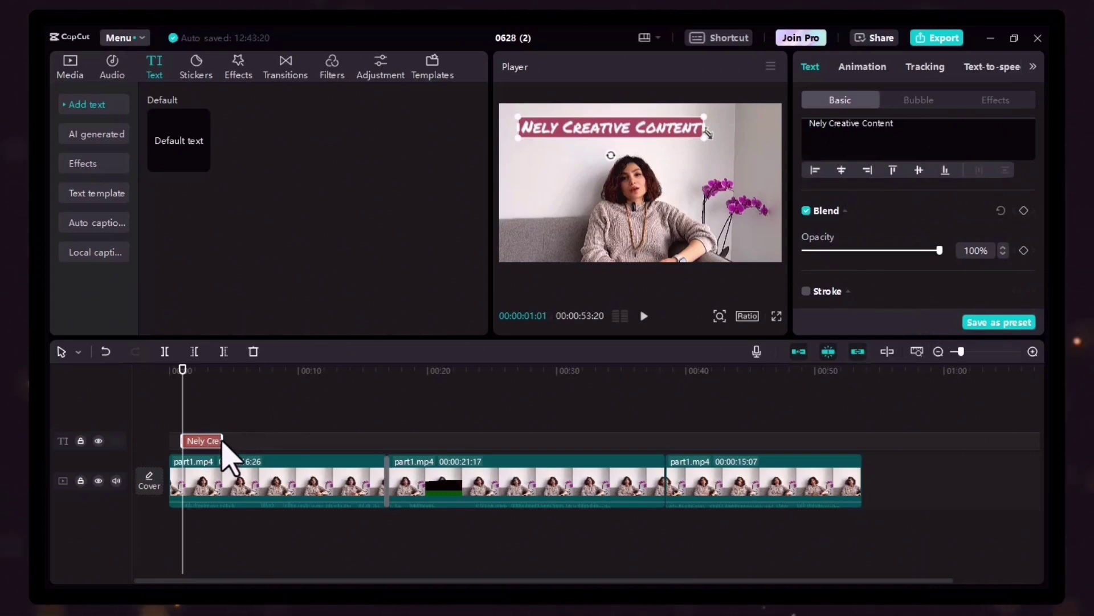
Step: Extend the title clip along the first video clip and trim its end at 00:00:11:03
drag(223, 442, 377, 443)
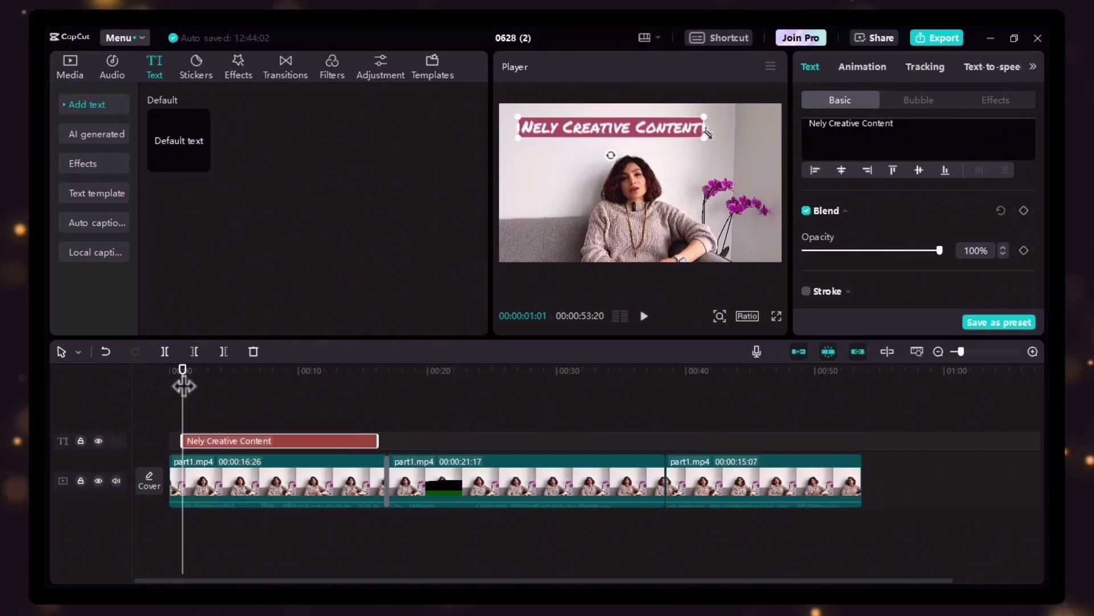
click(312, 371)
key(w)
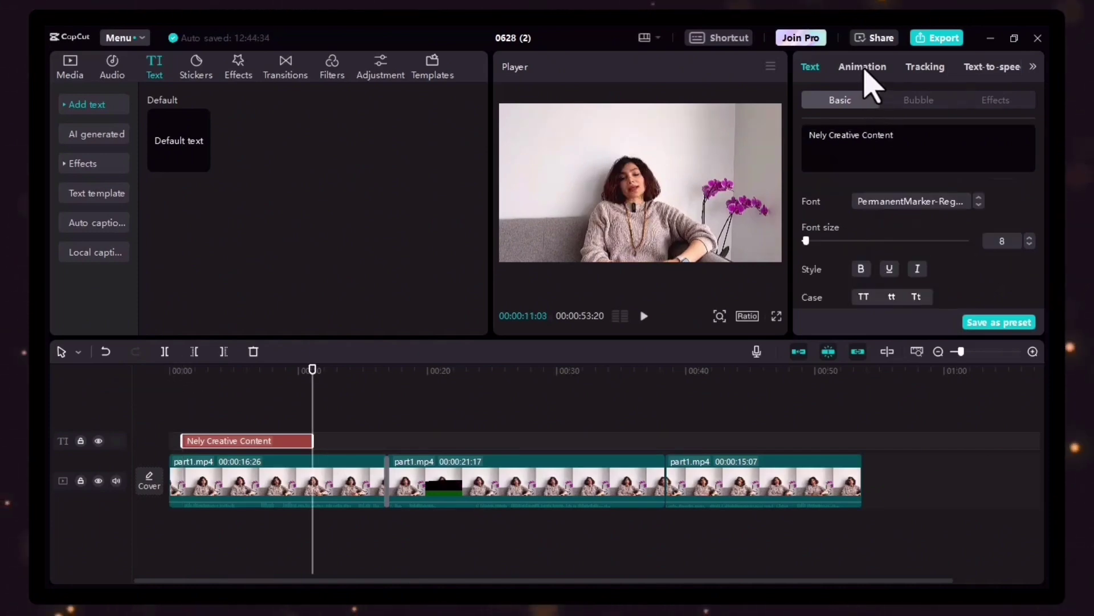
Step: Give the title a Typewriter entrance animation and a Fade Out exit animation, with the entrance duration set to 3.0 s
click(863, 69)
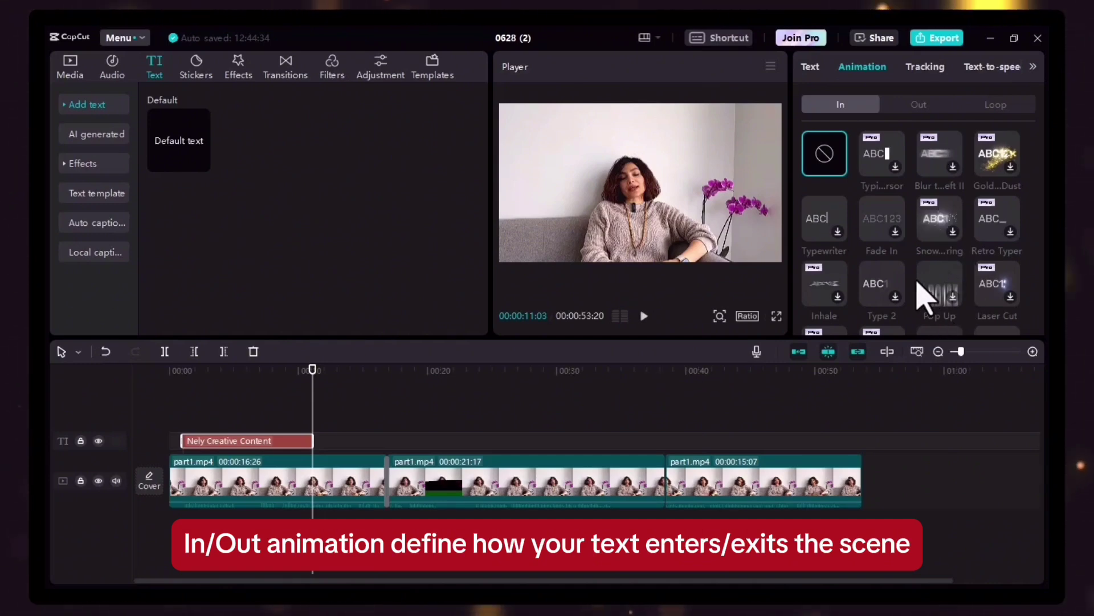
click(827, 219)
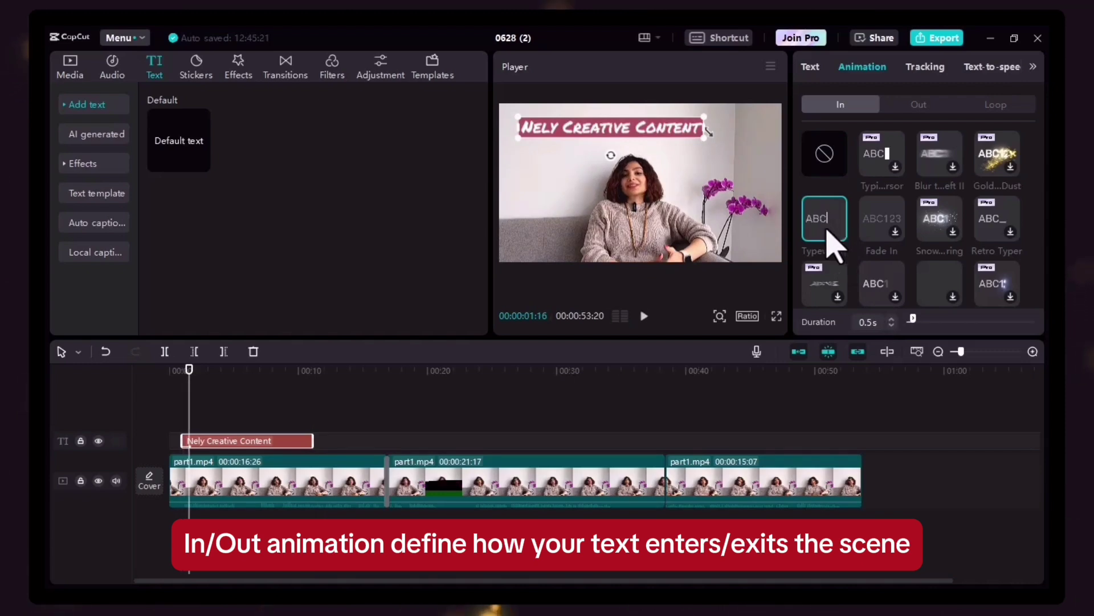
click(926, 107)
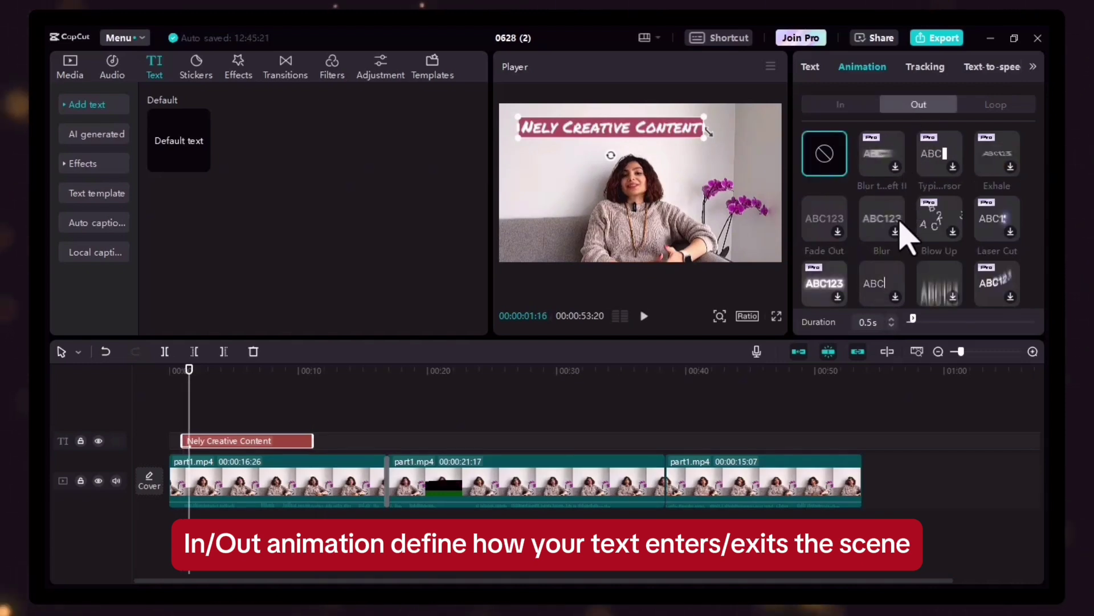
click(834, 227)
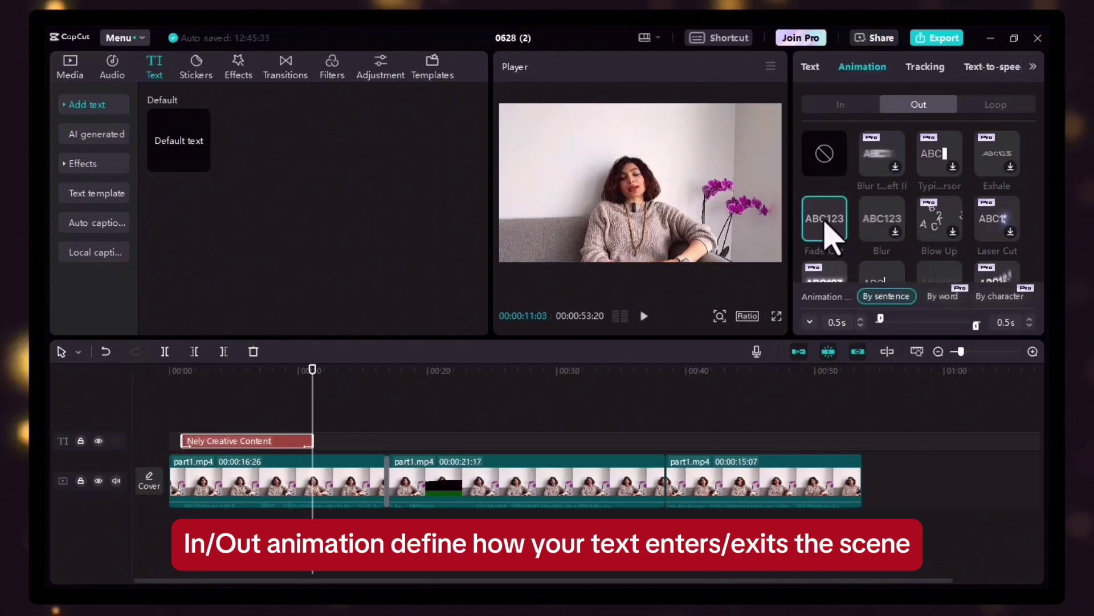
drag(880, 318, 969, 322)
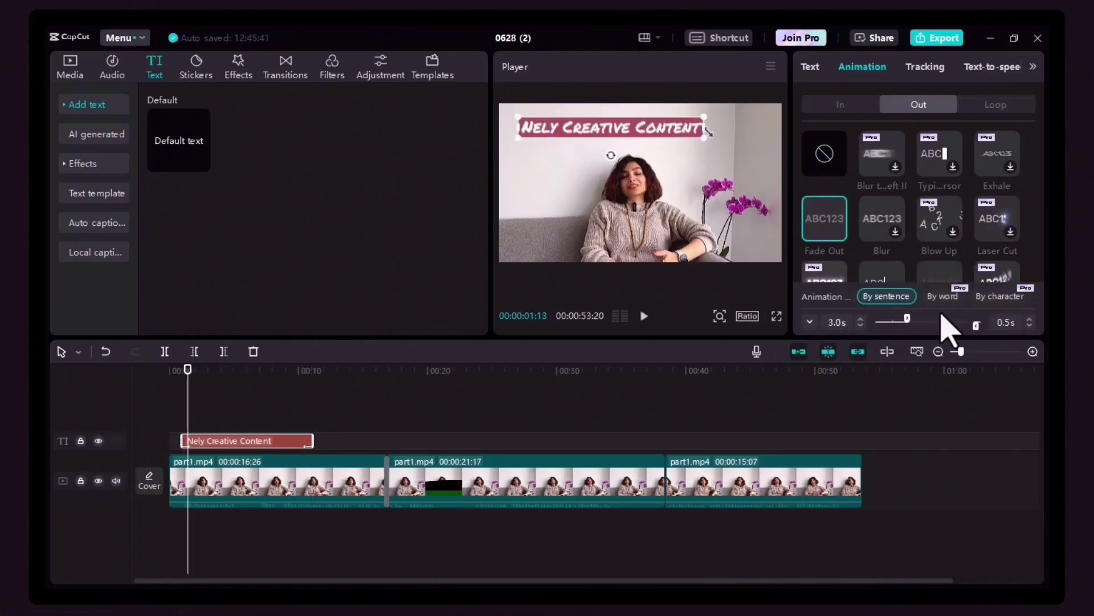
Step: Try the Wobble 2 loop animation on the title with its speed set to 3.1 s
click(992, 106)
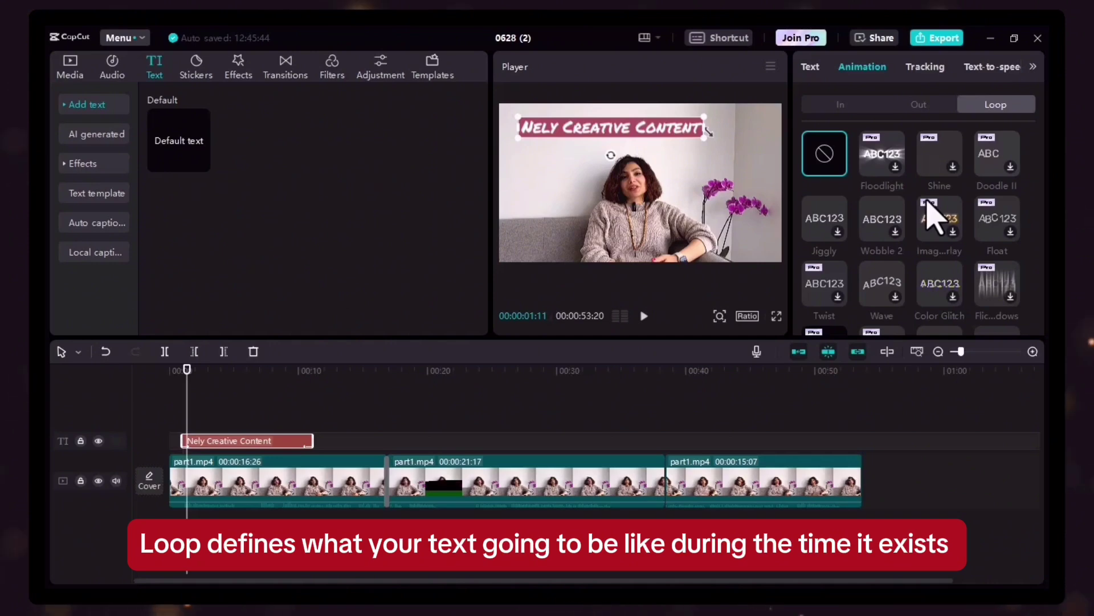
click(878, 225)
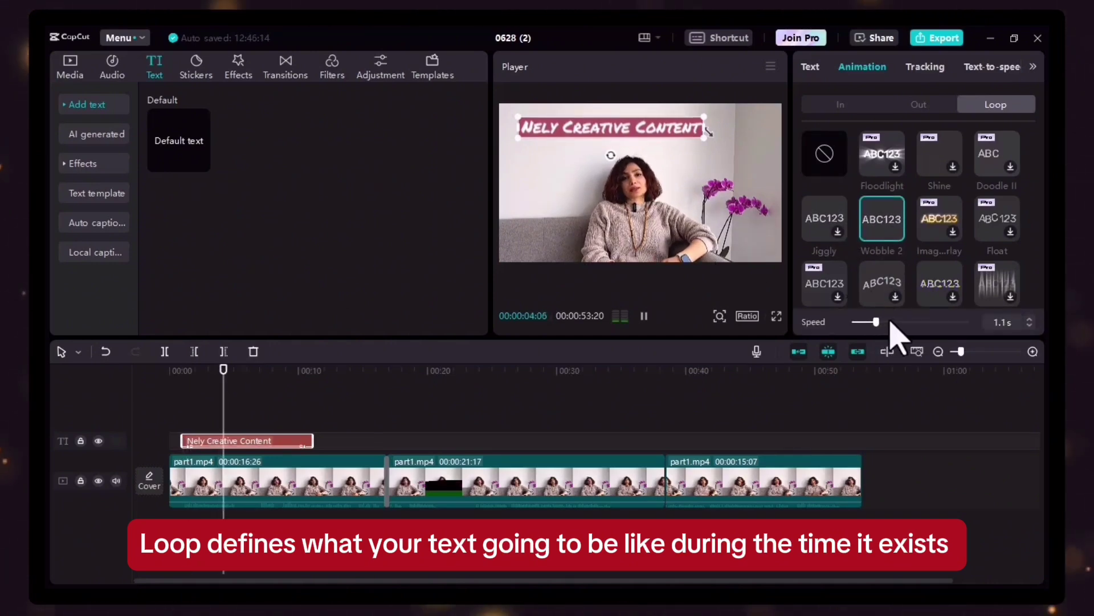
drag(912, 322, 923, 322)
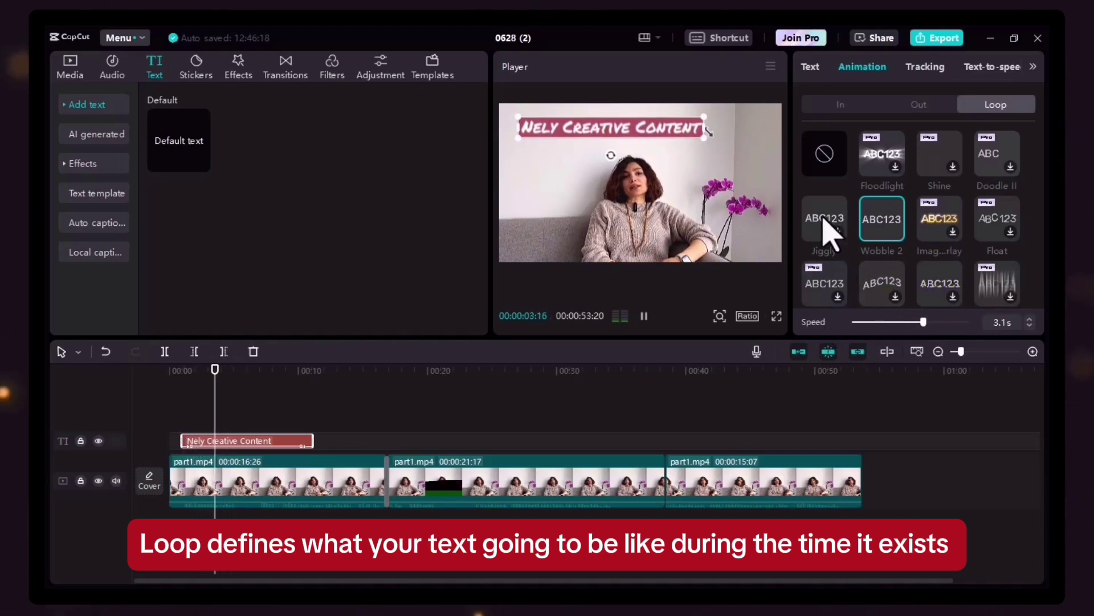
Step: Apply the Wave loop animation to the title and set its speed to 2.5 s
scroll(890, 228, down, 2)
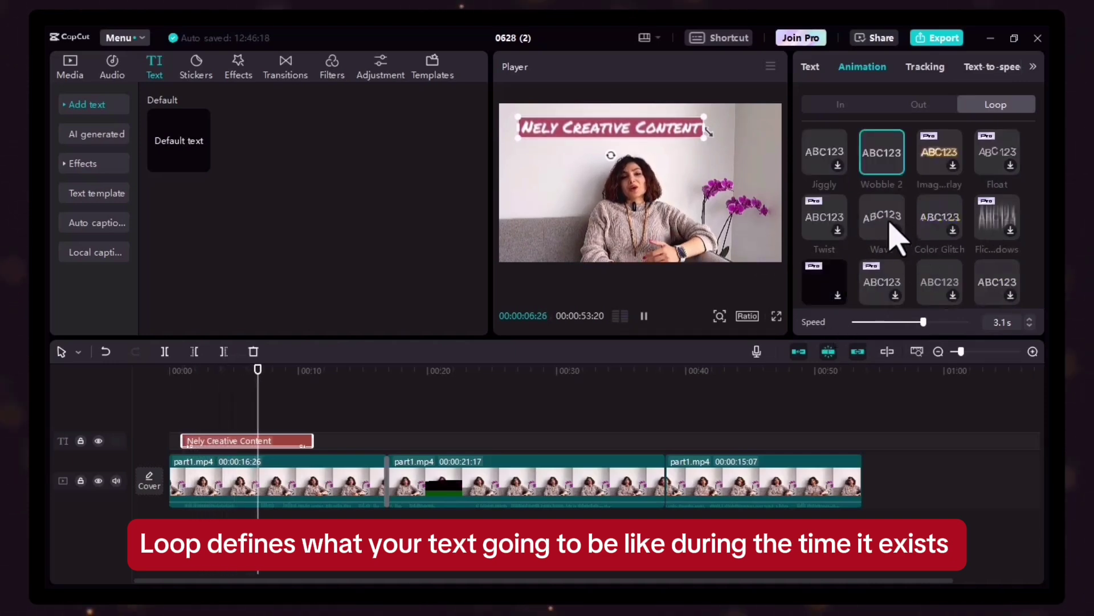
click(893, 235)
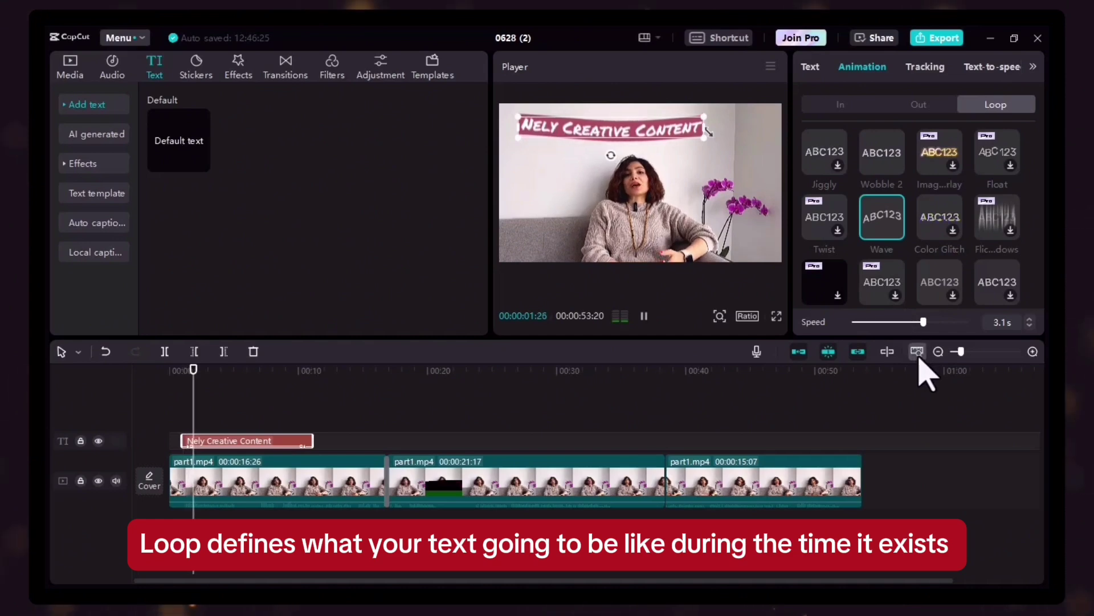
drag(924, 322, 965, 330)
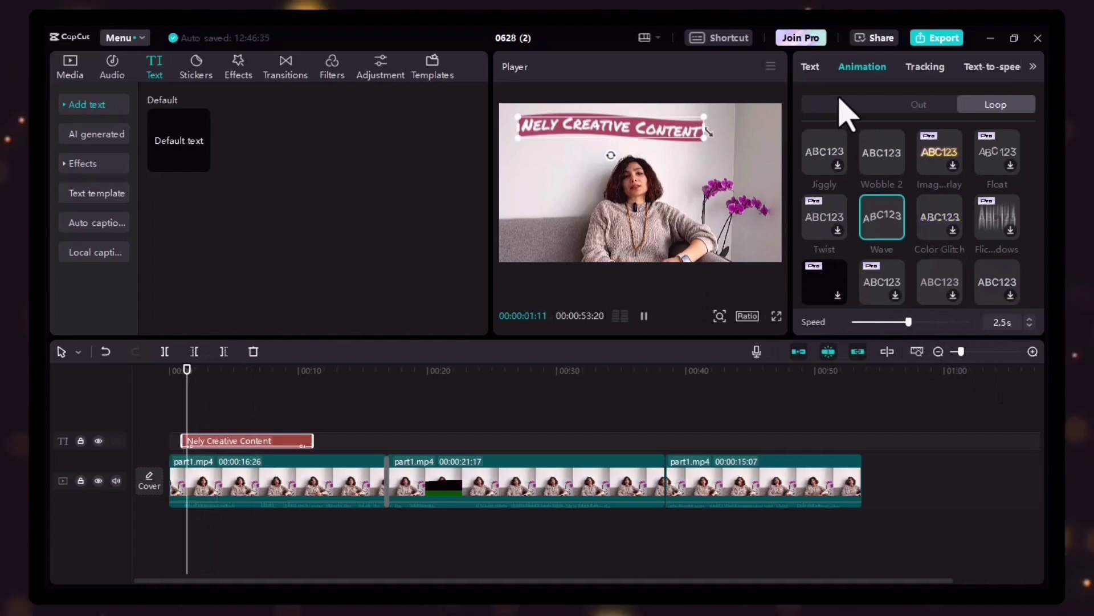
Step: Generate auto captions for the video with English as the source language and no translation
click(591, 198)
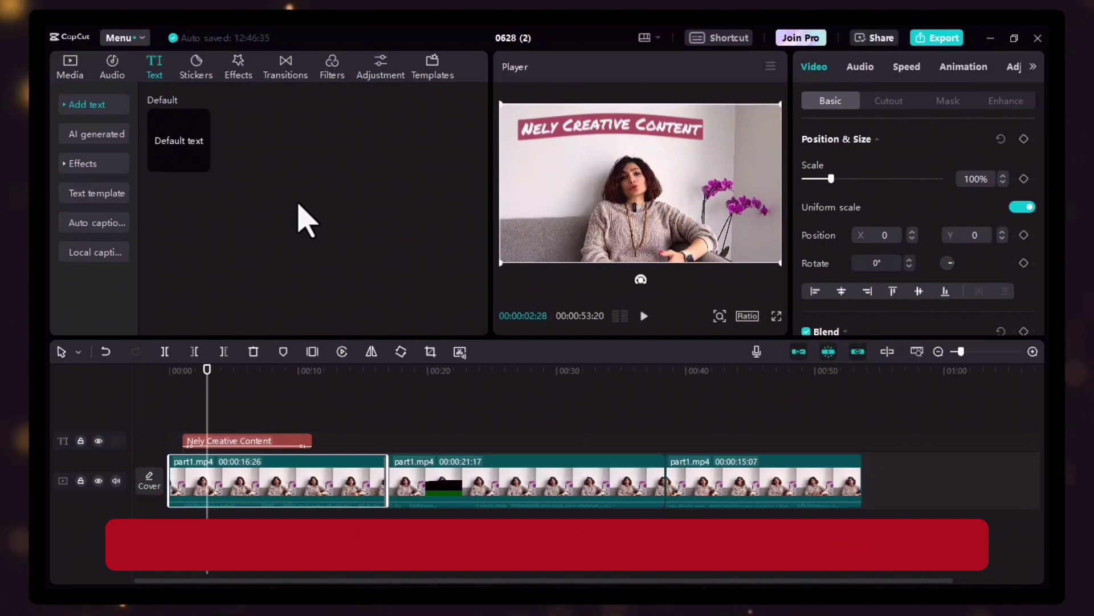
click(93, 225)
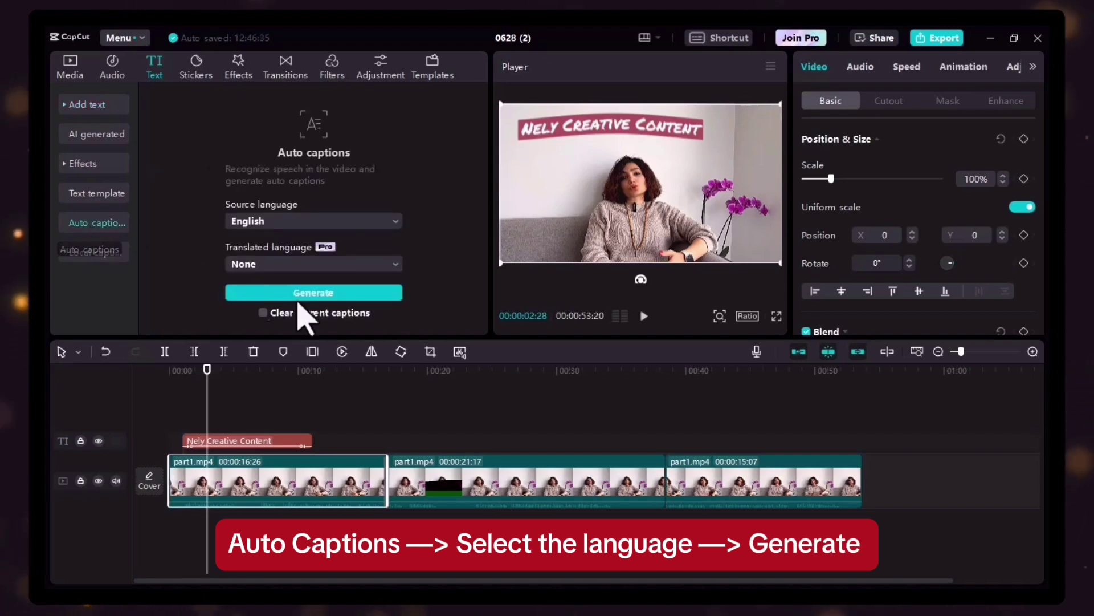
click(390, 220)
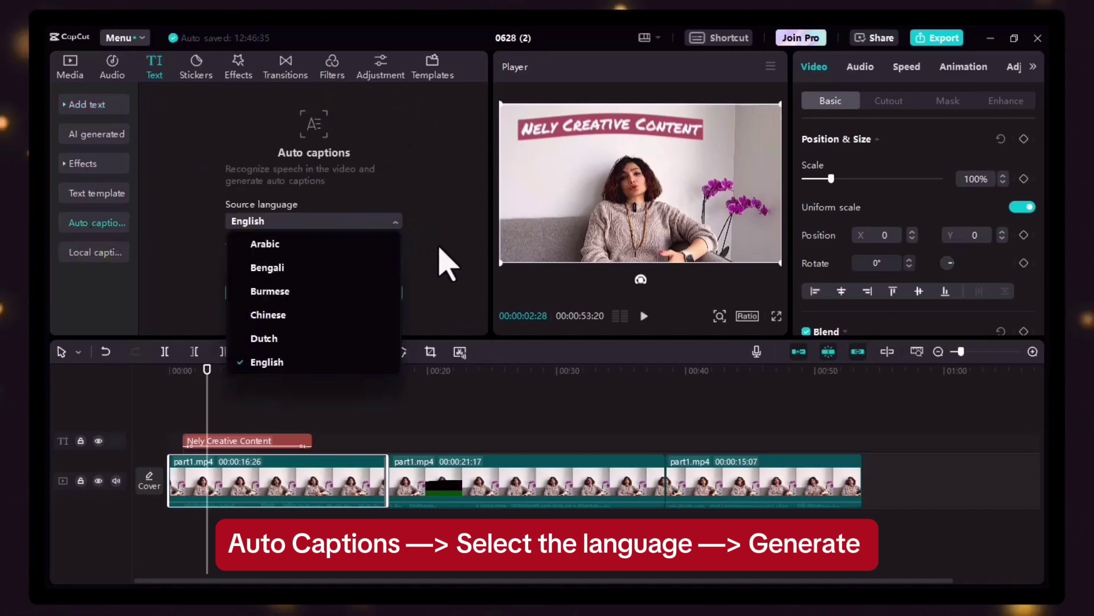
click(215, 193)
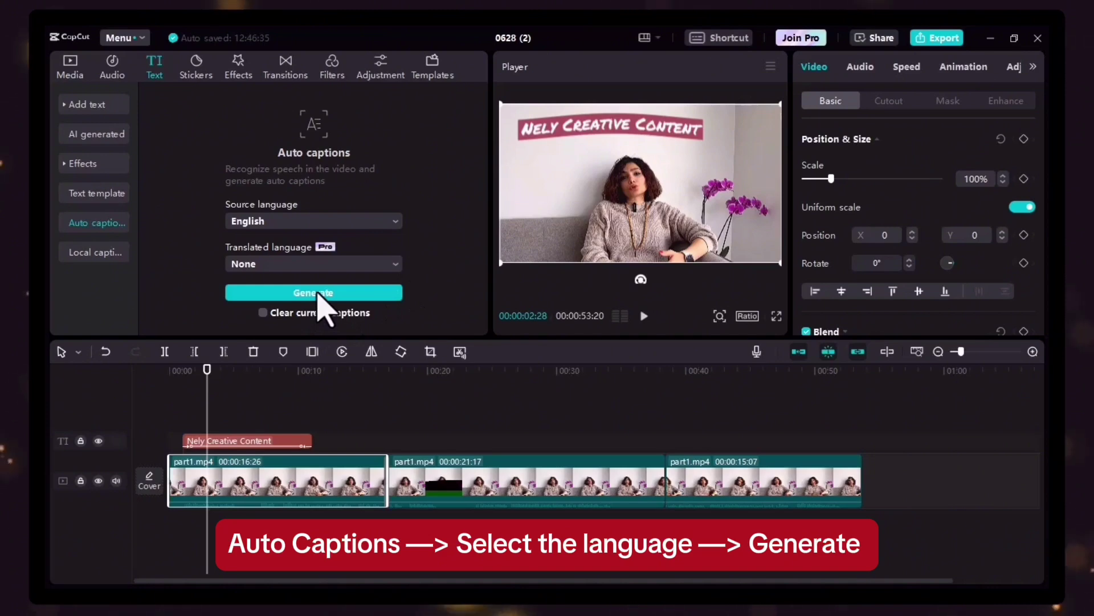
click(317, 292)
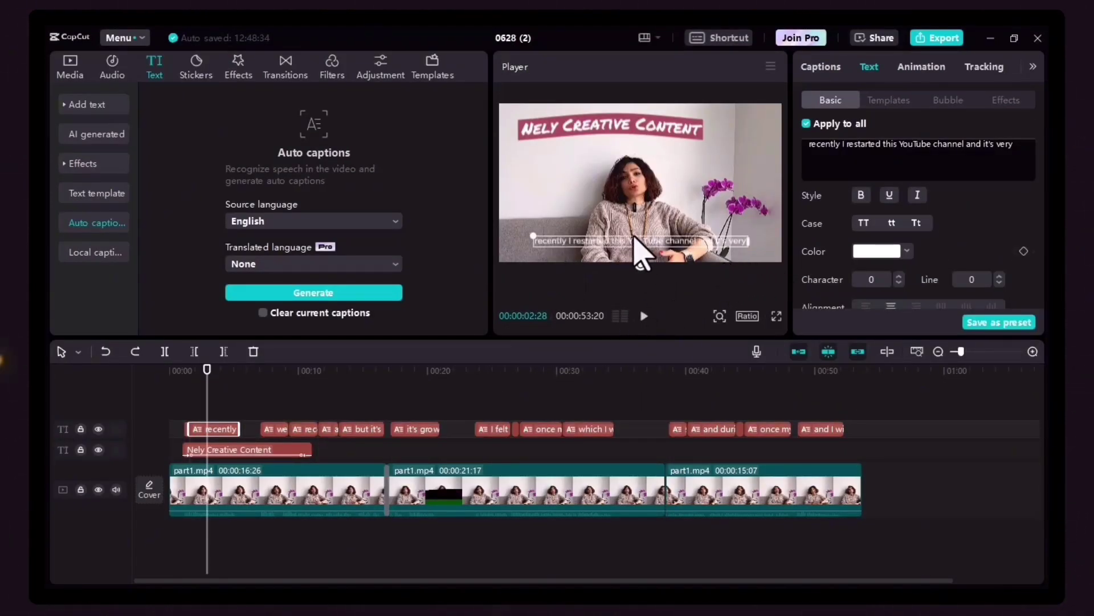
Step: Play back the captioned footage, magnifying the preview to check how the captions read
click(644, 316)
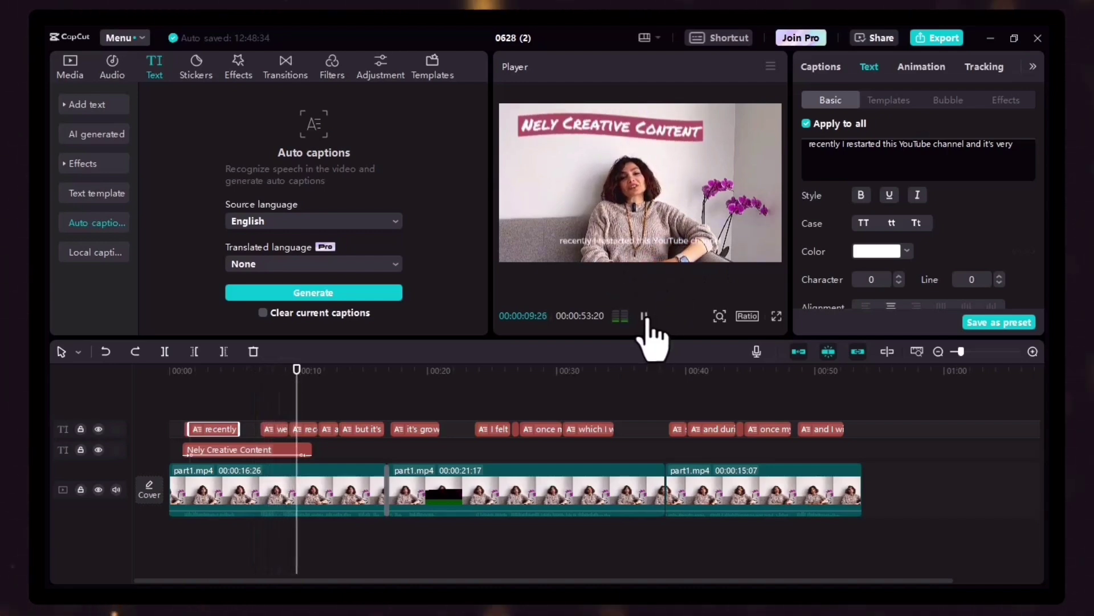
click(720, 316)
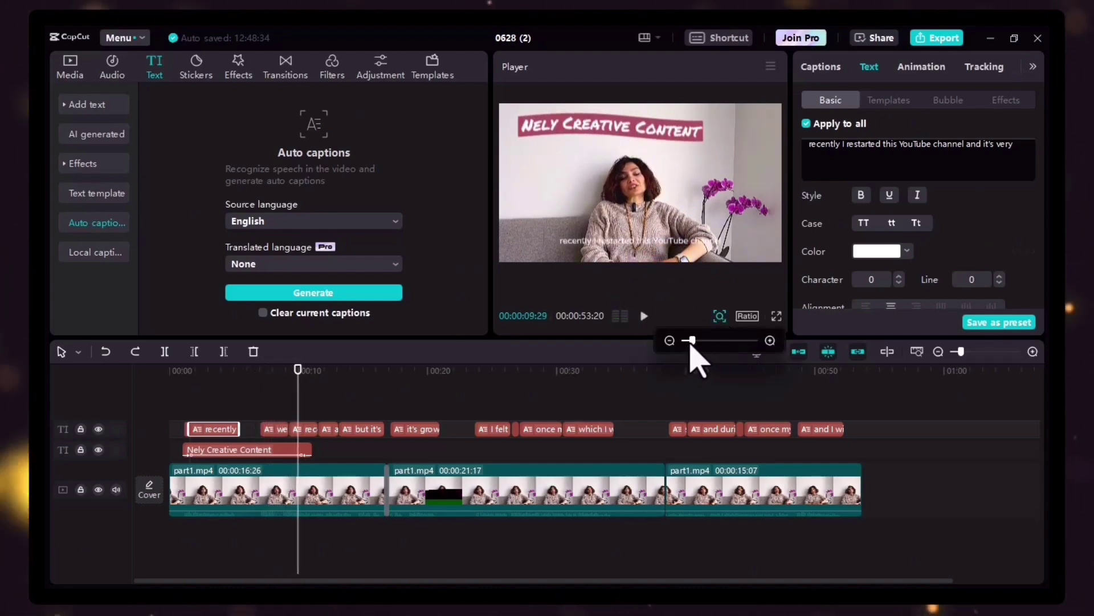
drag(694, 343, 705, 342)
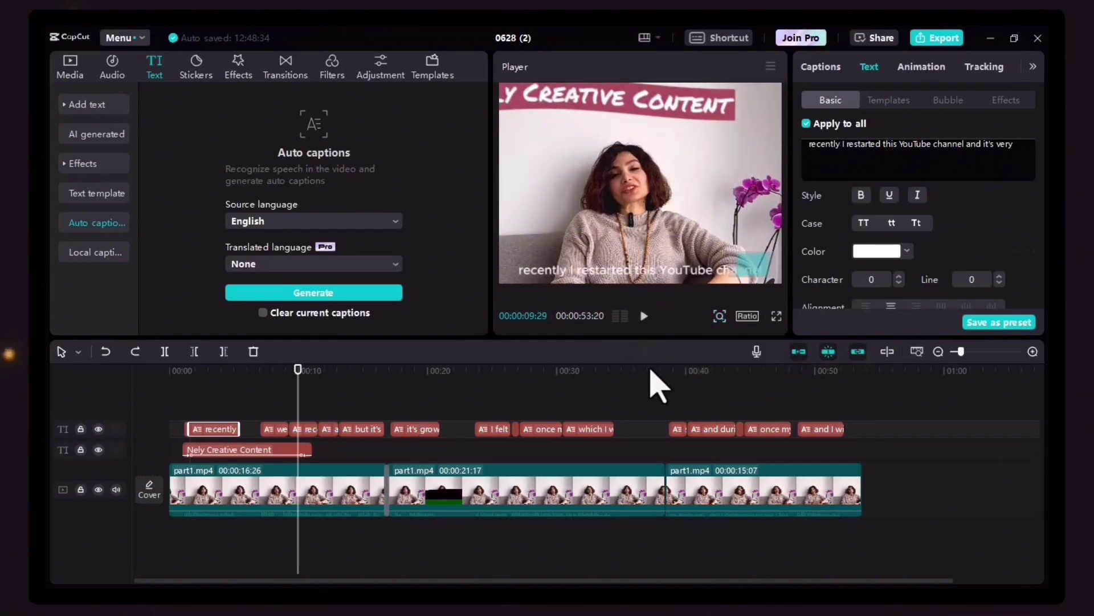
click(643, 317)
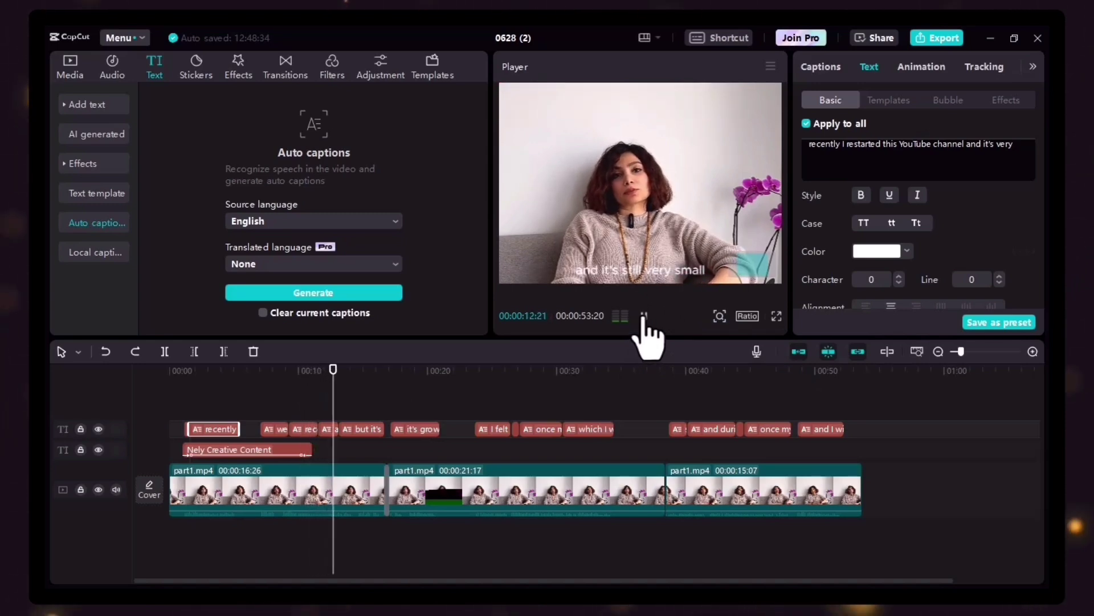
click(643, 317)
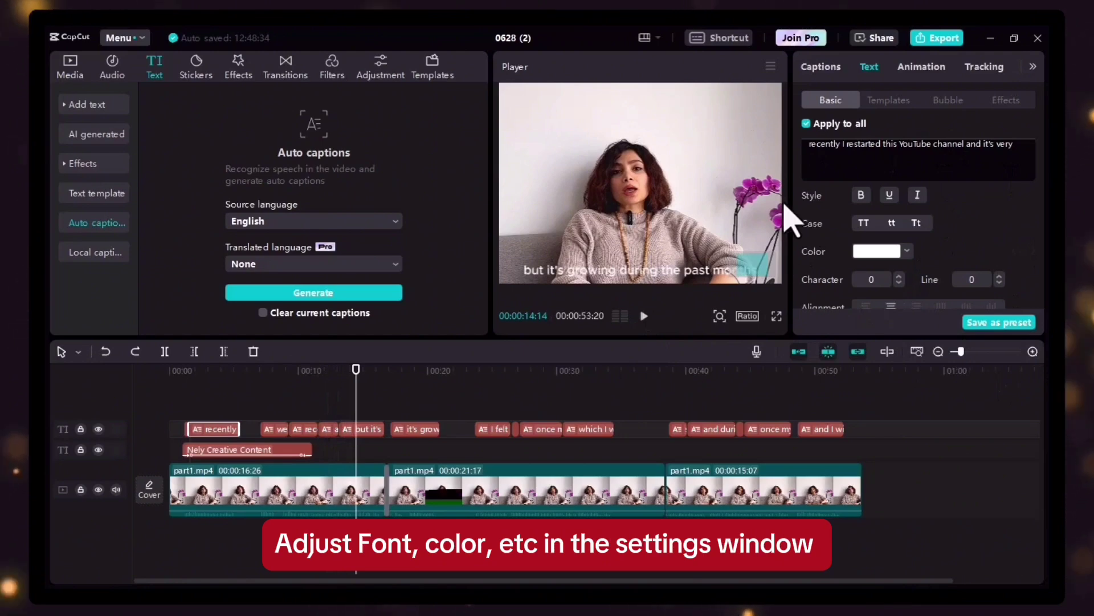
Step: Try dark red (AE2121) as the text colour for all captions
click(877, 251)
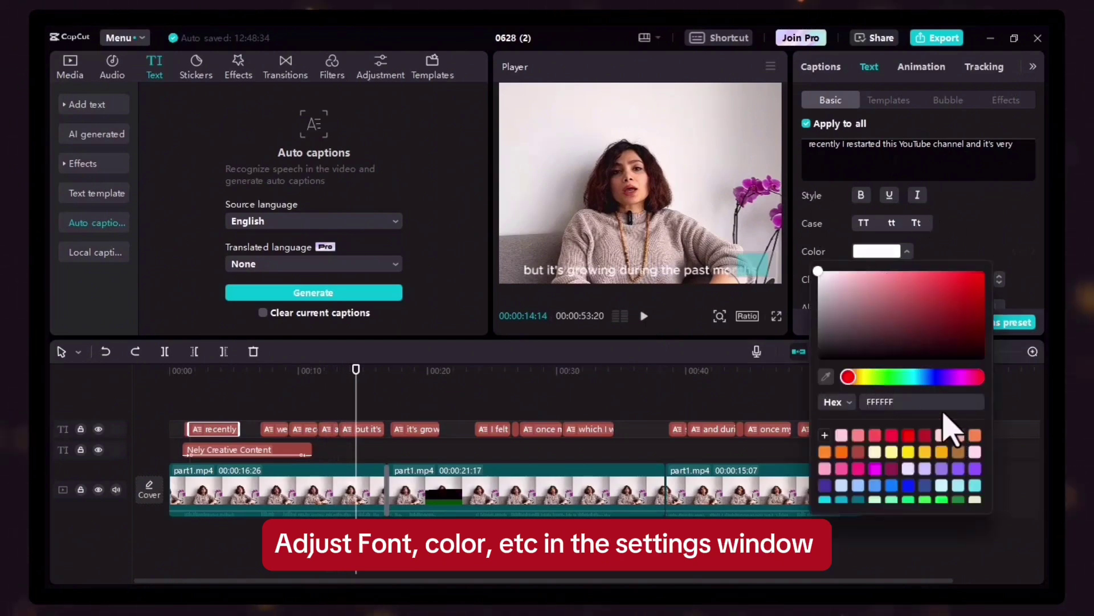
click(953, 299)
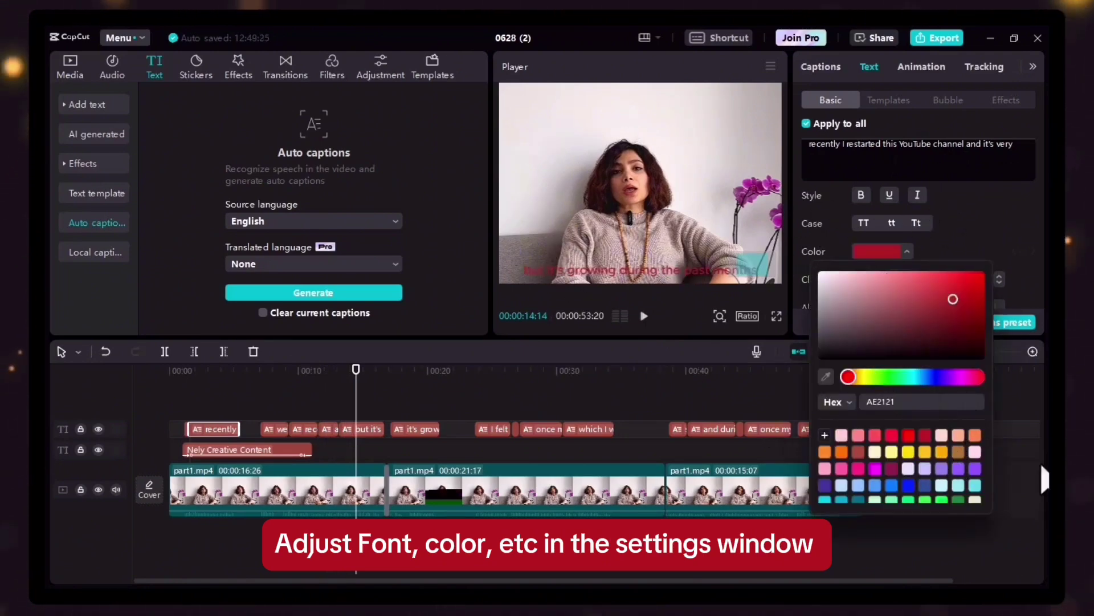
click(699, 322)
scroll(884, 215, down, 6)
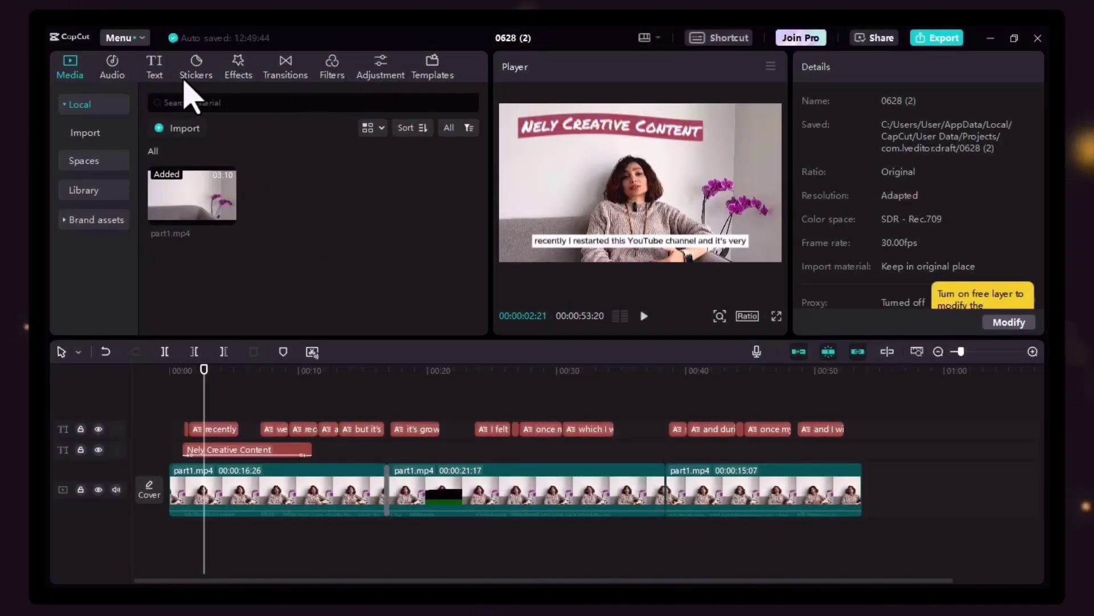
Step: Browse the sticker library and search it for "subscribe button"
click(196, 68)
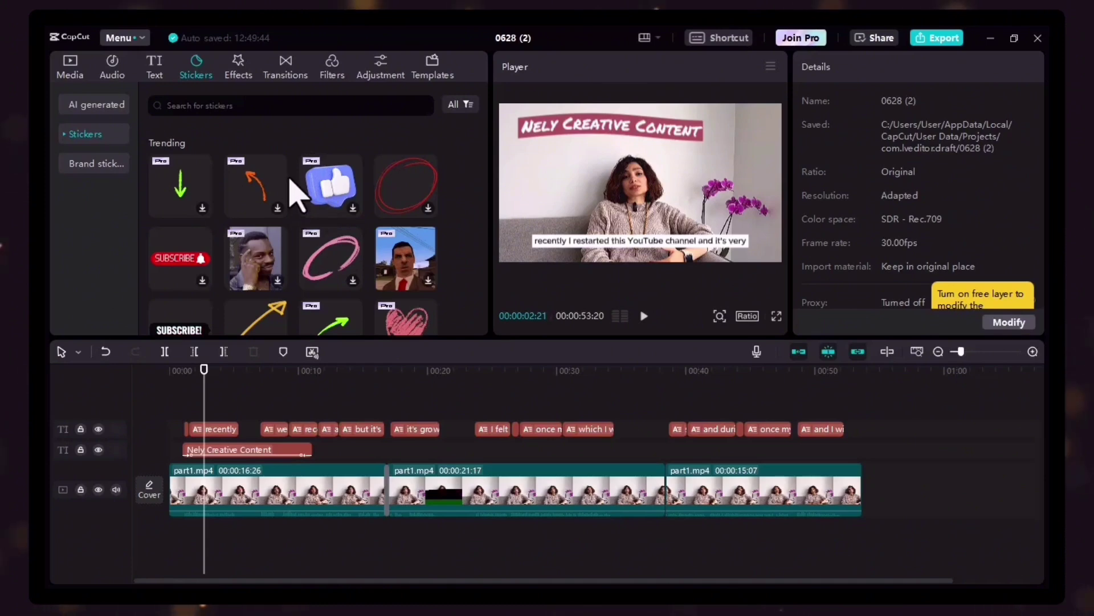
scroll(289, 181, down, 10)
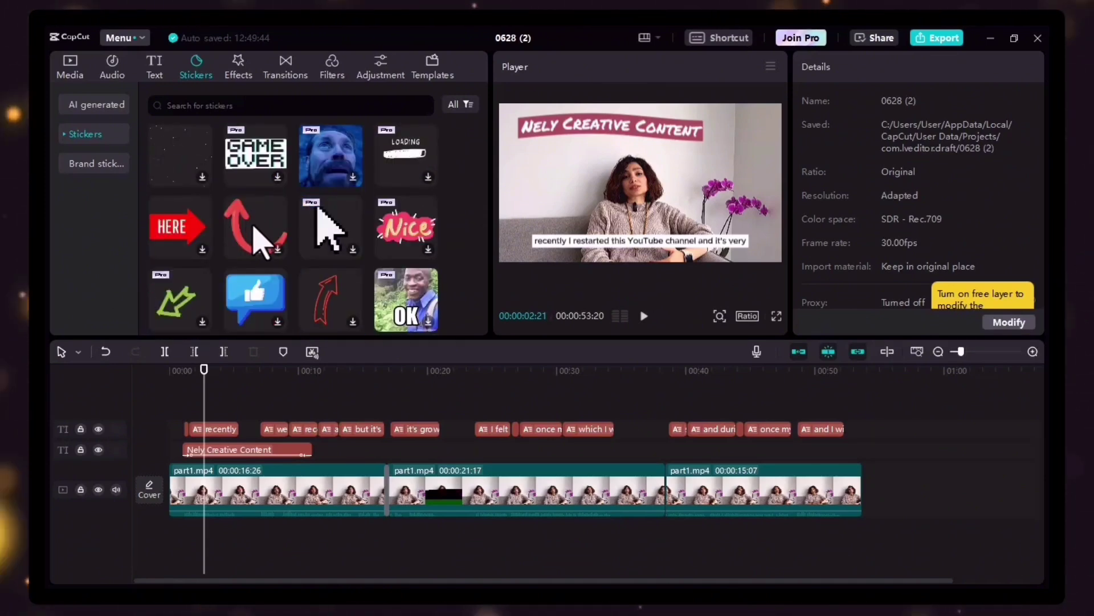
scroll(254, 229, down, 2)
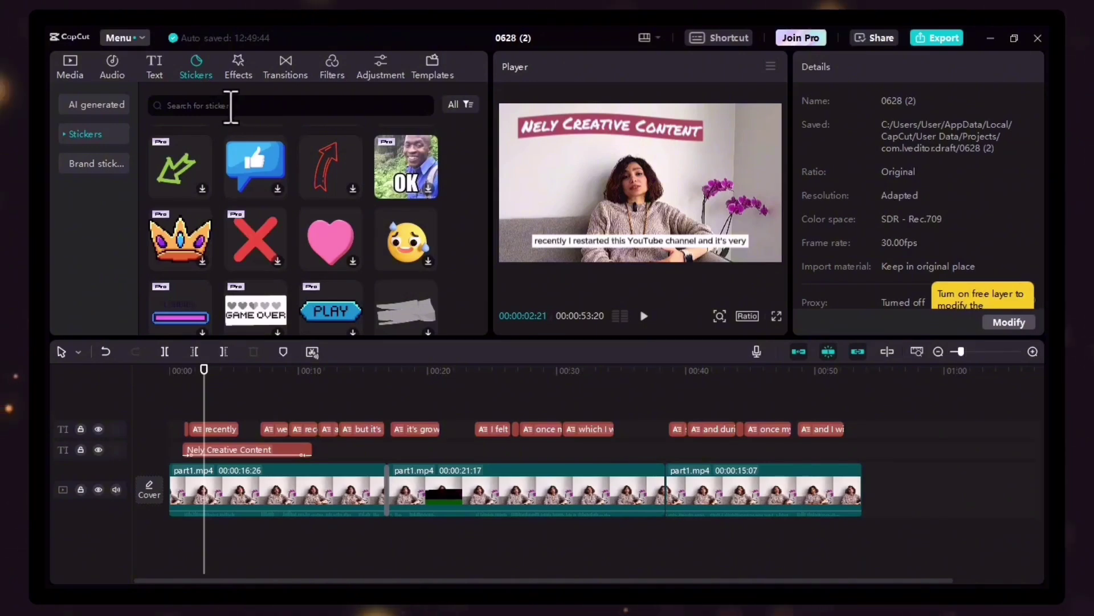
click(297, 105)
text(sub)
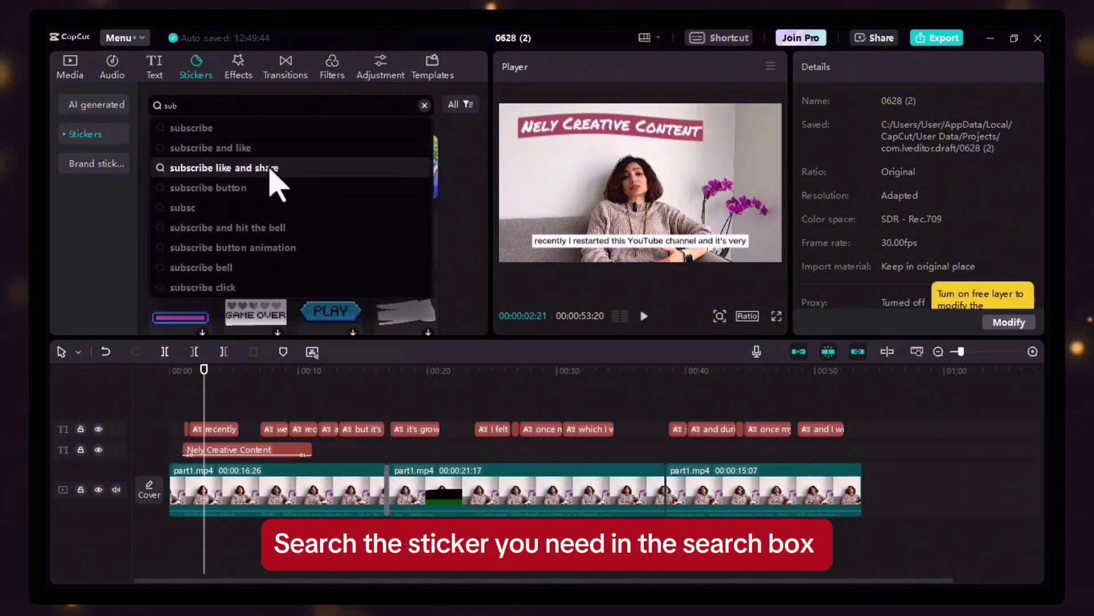
click(261, 190)
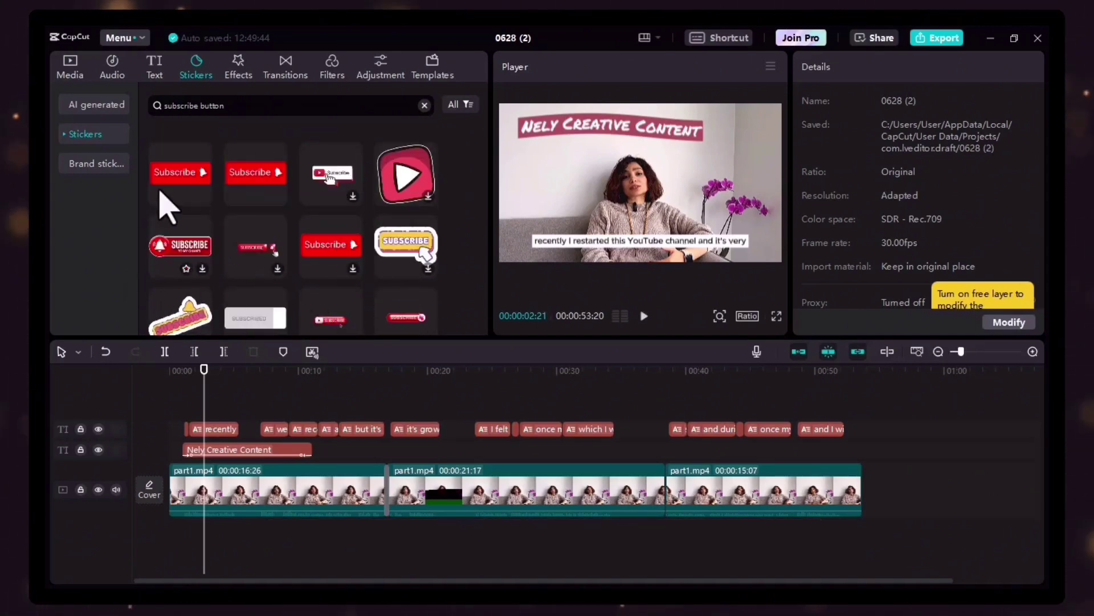
Step: Download the red "Subscribe to my chanel" bell sticker and place it above the captions at about 44 s
click(183, 248)
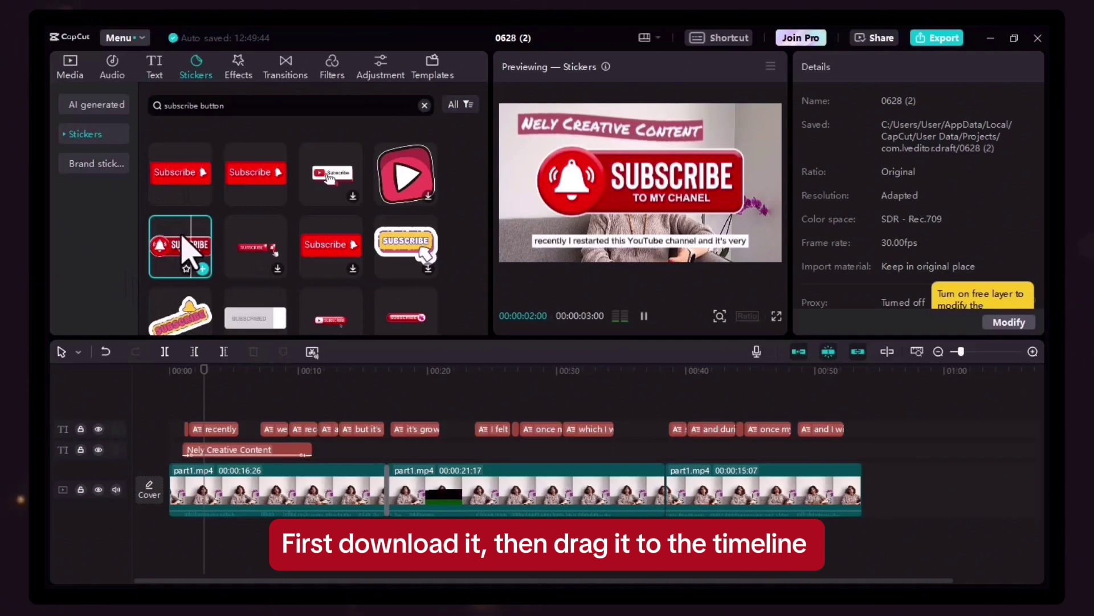
drag(182, 248, 428, 425)
drag(368, 413, 748, 408)
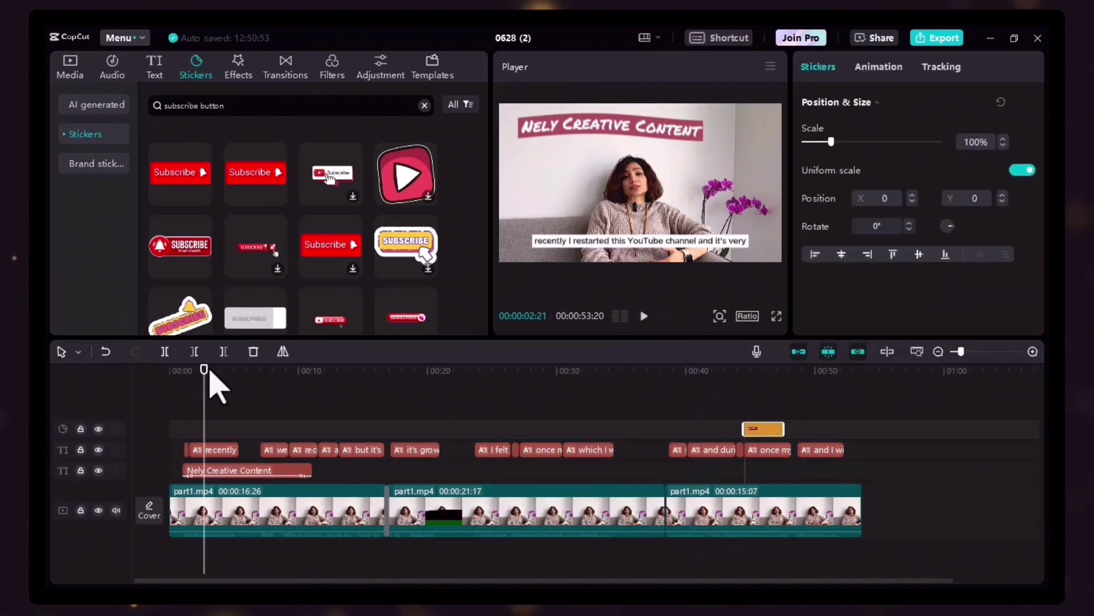
Step: Bring the subscribe sticker into the preview at about 47 s and scale it down to 54%
drag(204, 381, 764, 407)
click(774, 408)
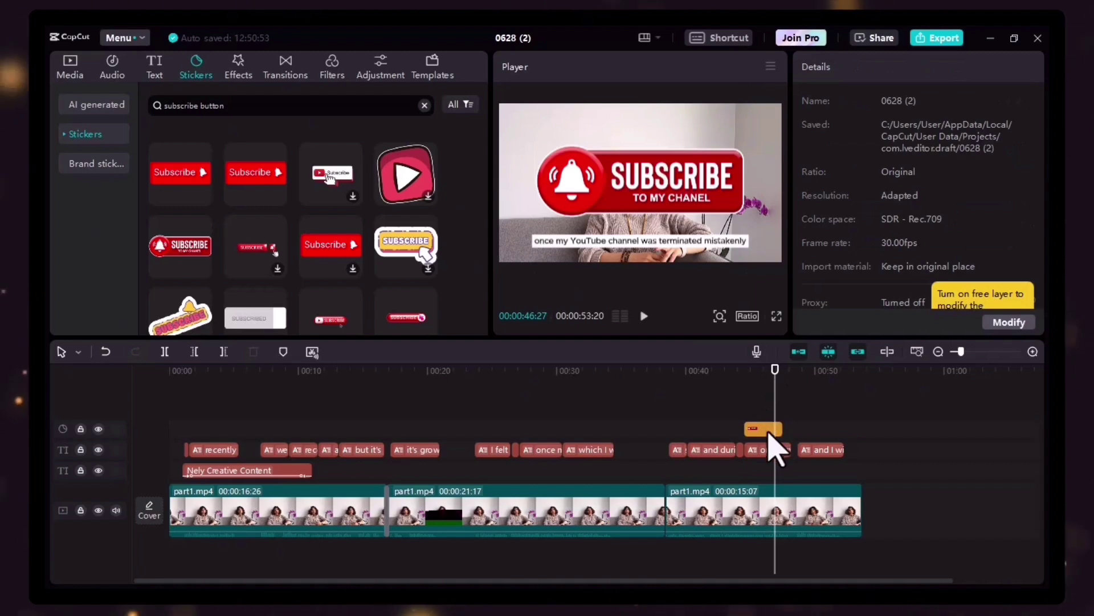
click(768, 431)
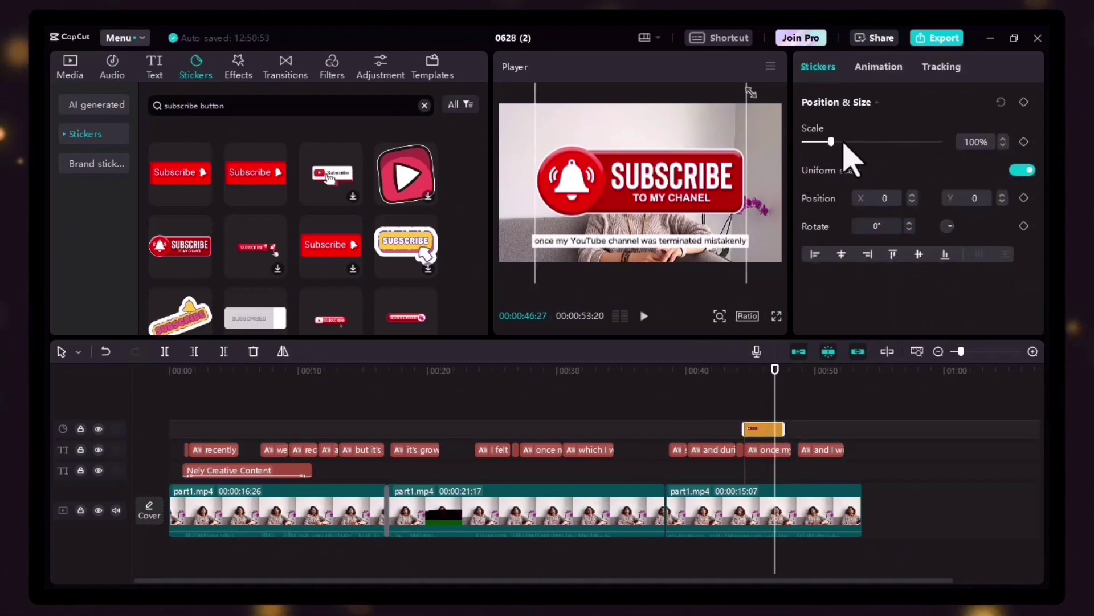
mouse_move(833, 142)
mouse_down()
mouse_move(880, 150)
mouse_move(821, 149)
mouse_up()
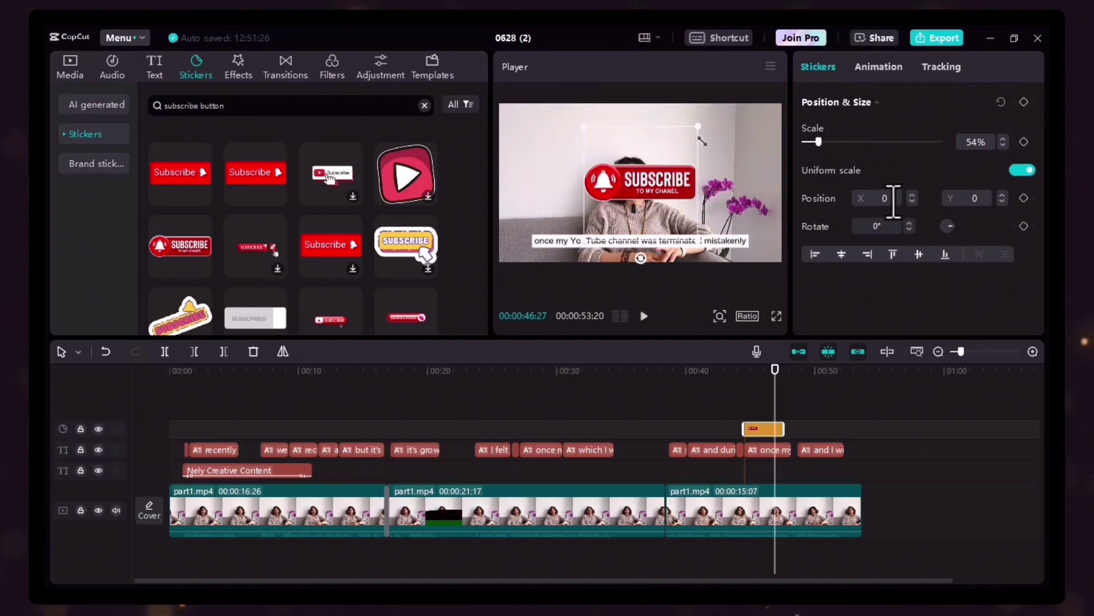
Step: Nudge the subscribe sticker's X position to 7
click(912, 194)
click(912, 195)
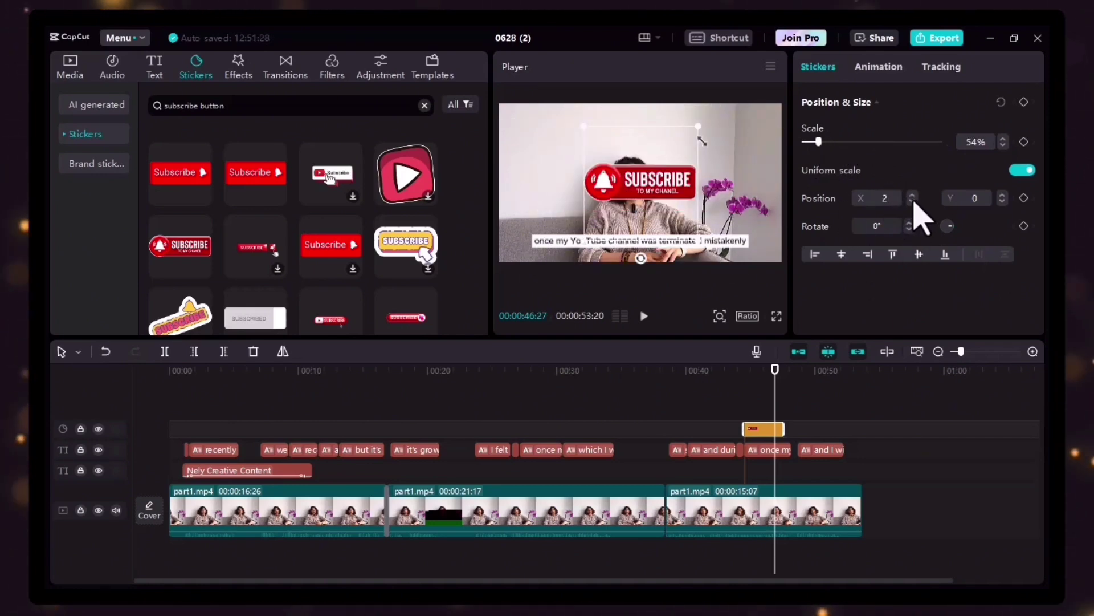
click(910, 195)
click(911, 195)
click(910, 195)
click(910, 195)
click(910, 194)
click(910, 195)
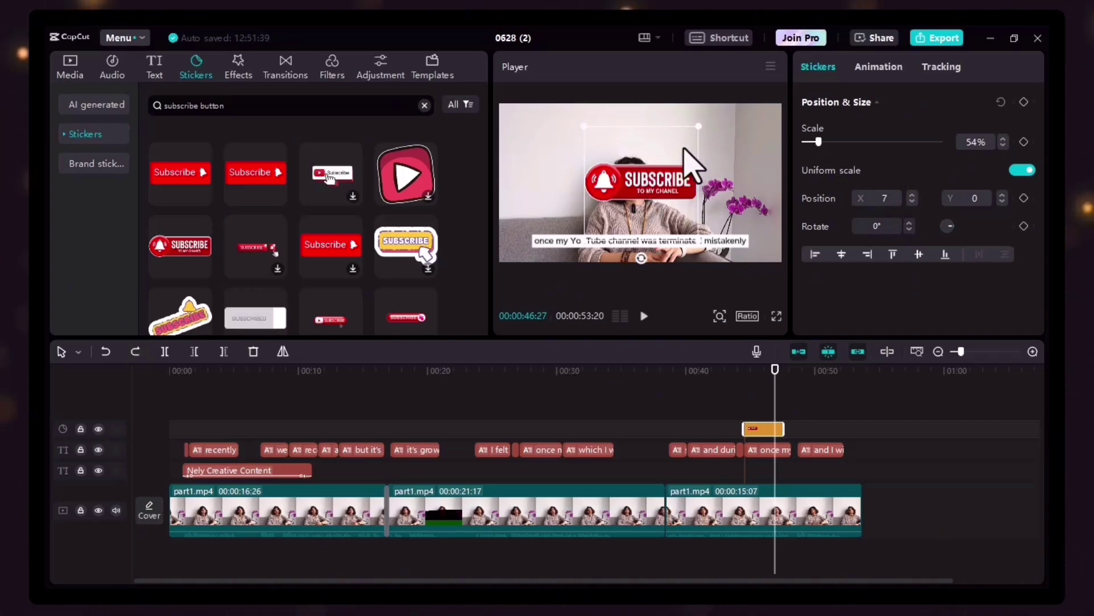
Step: Shrink the subscribe sticker to 26% and place it beside the speaker at about X -1367, Y -342
drag(700, 125, 683, 145)
drag(660, 196, 567, 210)
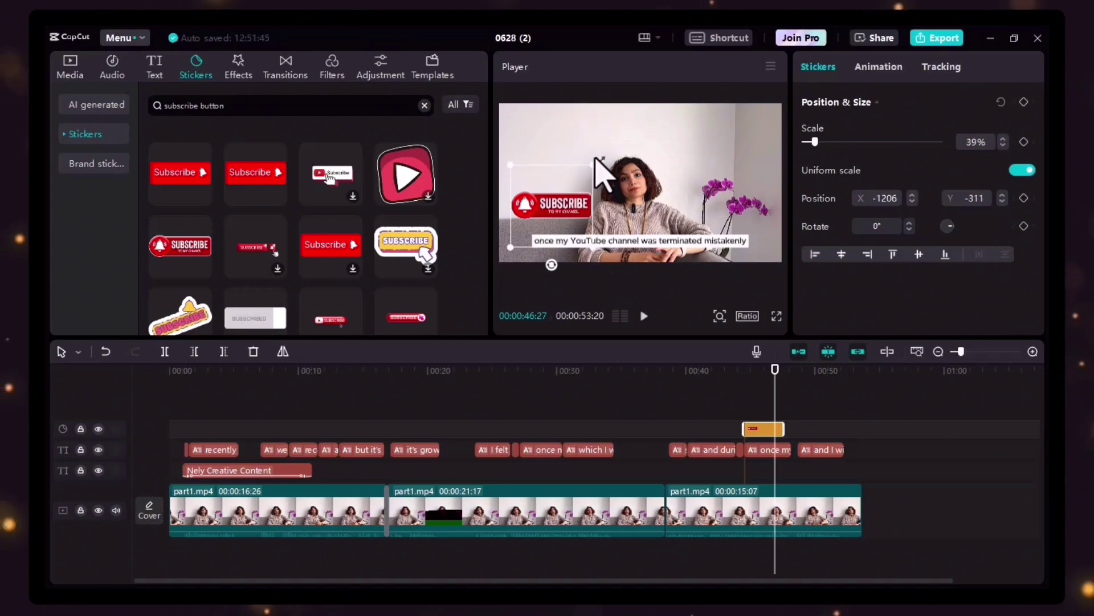
drag(591, 163, 568, 181)
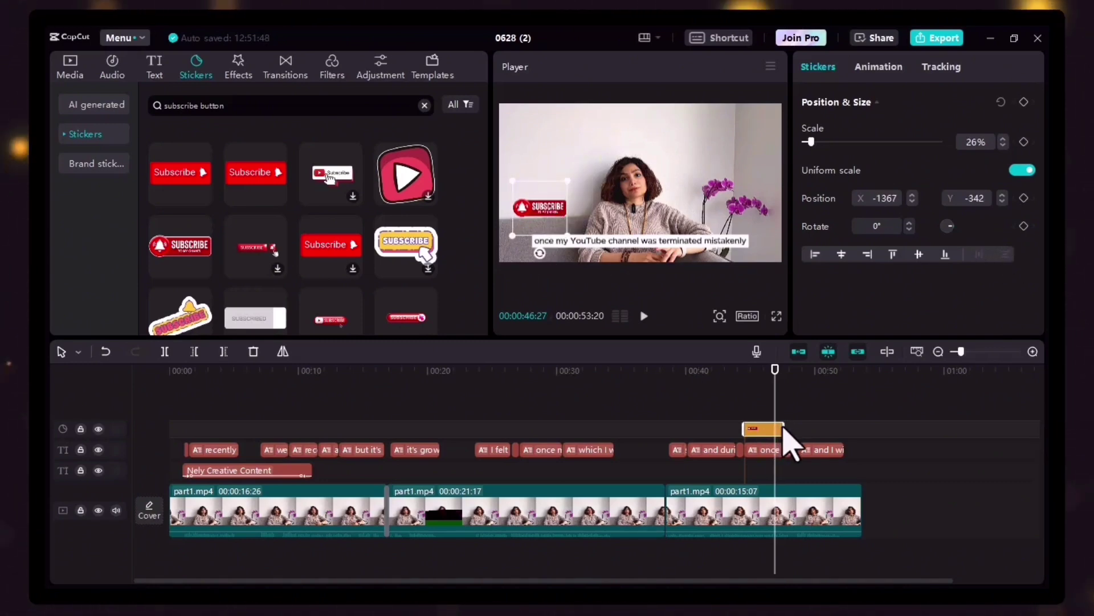
Step: Extend the subscribe sticker clip to end at about 49 s and play back the footage from about 41 s
drag(823, 432, 797, 443)
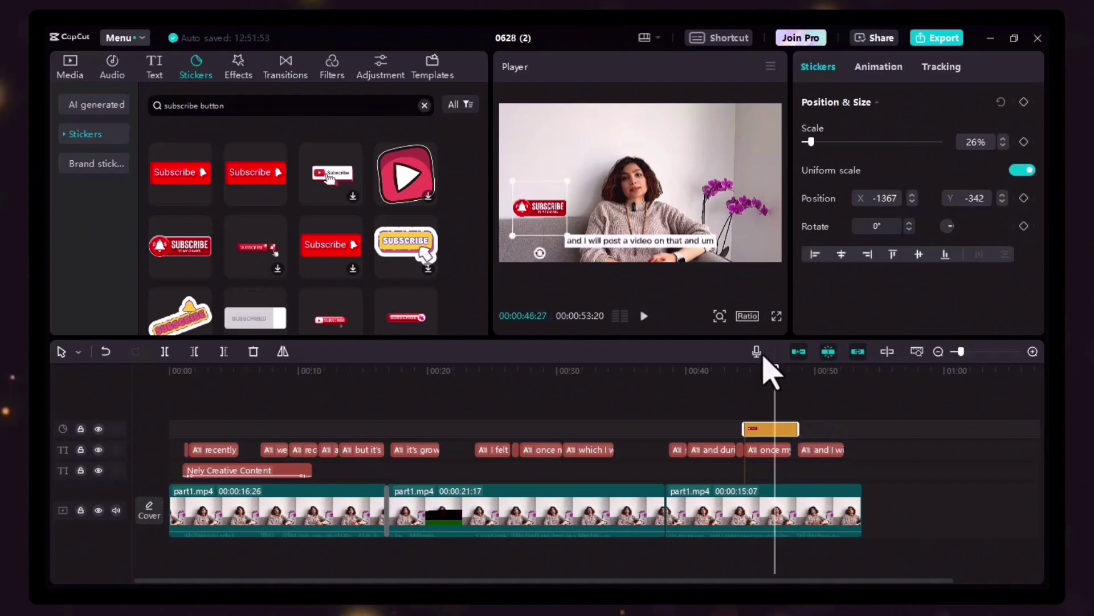
drag(774, 385, 701, 393)
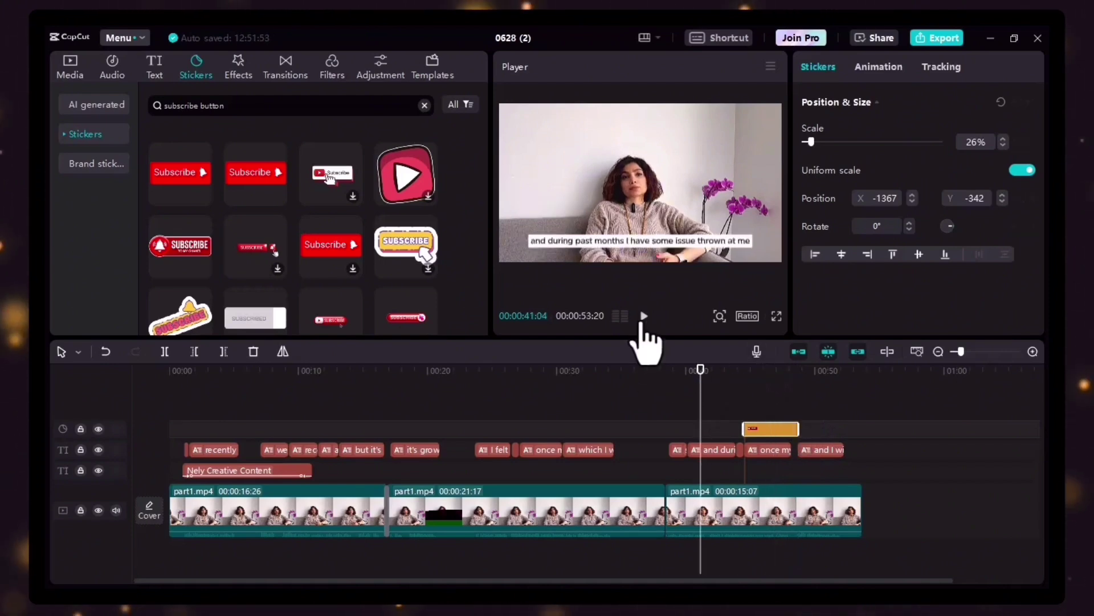
click(644, 316)
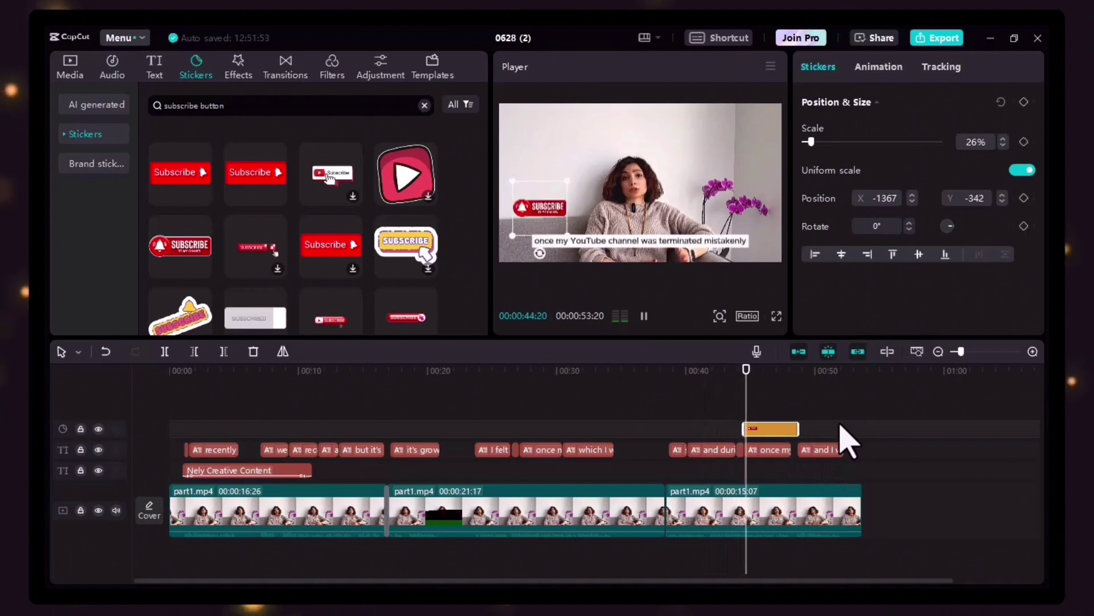
click(644, 316)
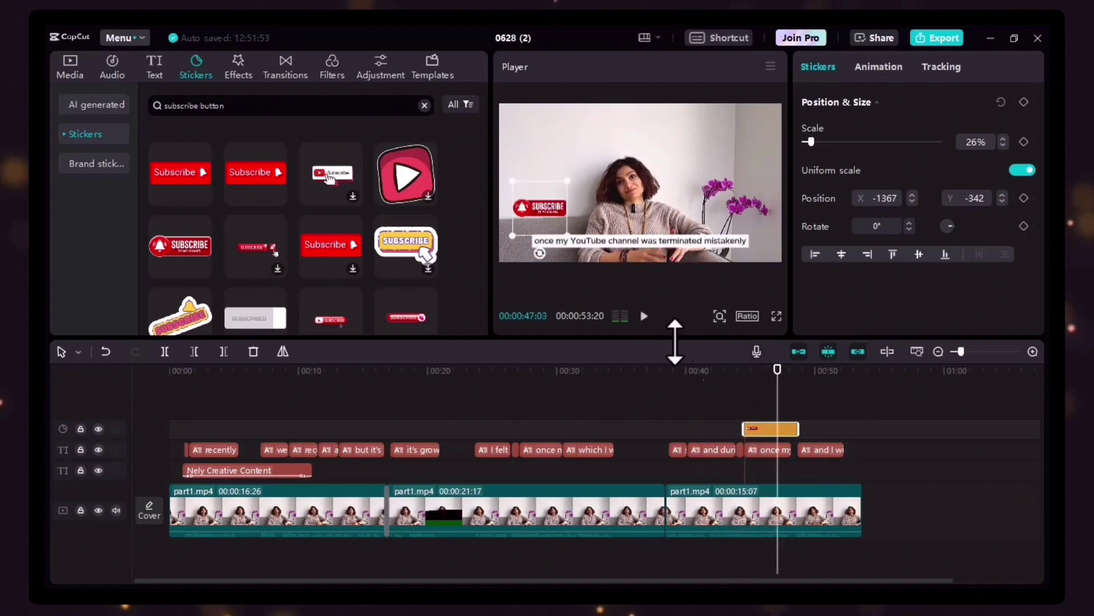
Step: Try the Mini Zoom entrance animation on the subscribe sticker and replace it with Bounce In
click(877, 69)
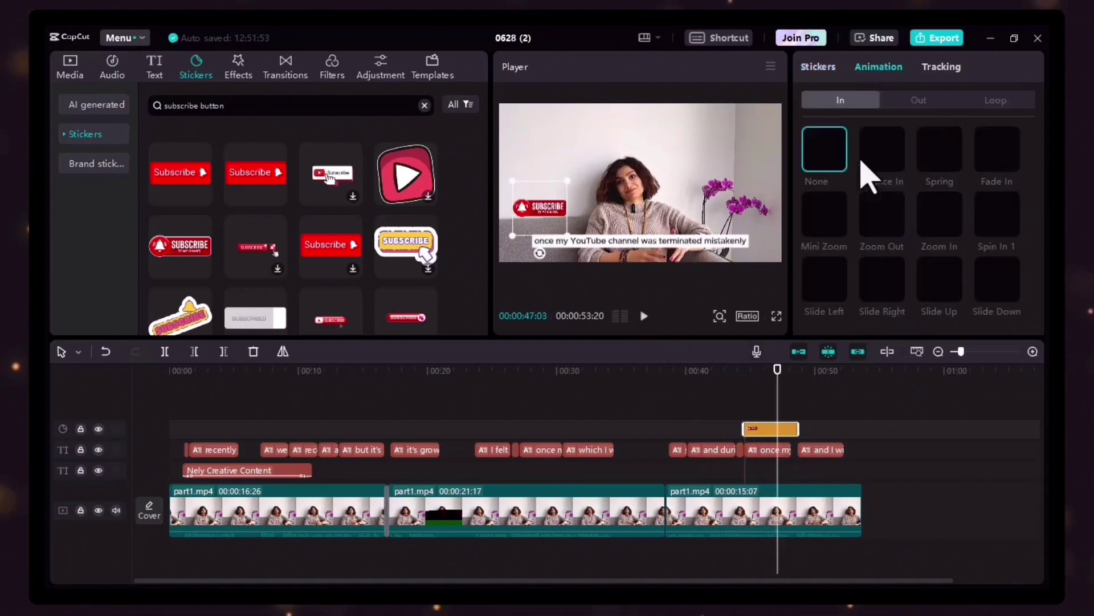
click(831, 223)
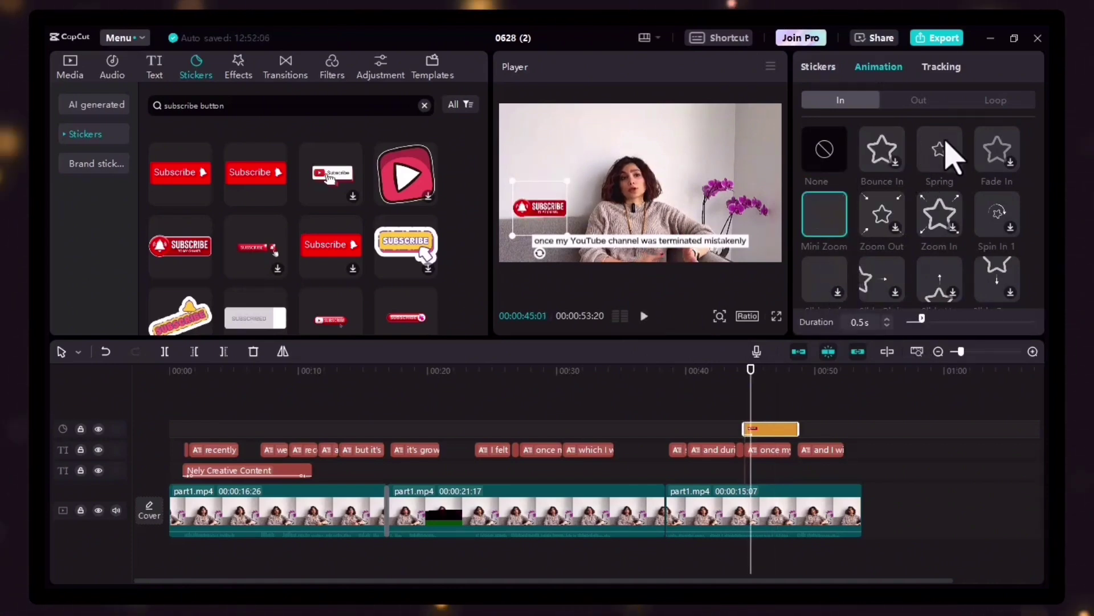
click(892, 158)
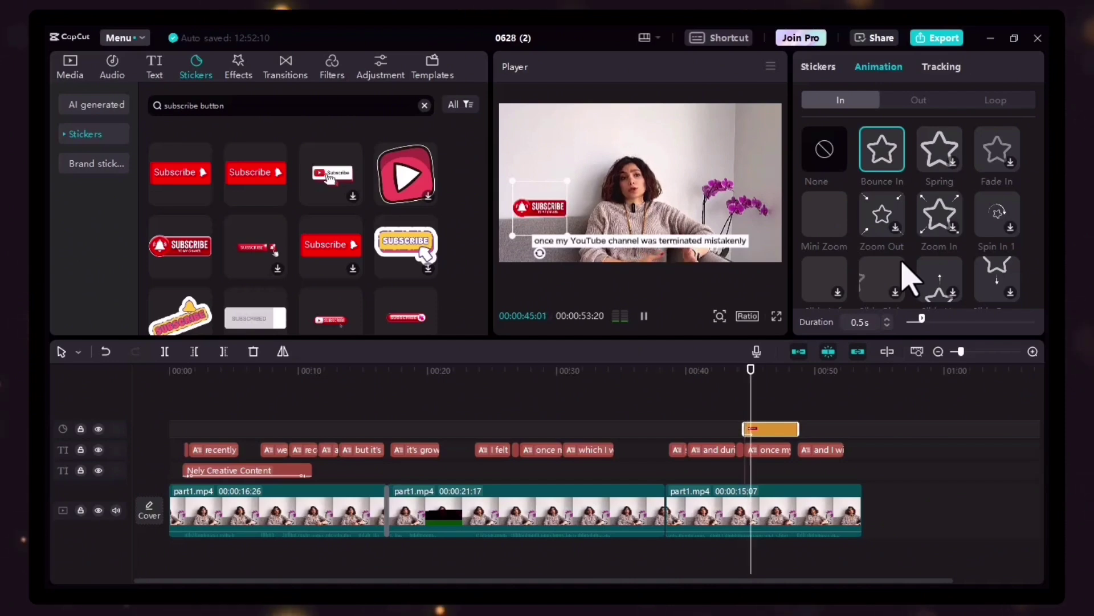
Step: Add the Fade Out exit animation to the subscribe sticker and play back the section from about 43 s
click(943, 102)
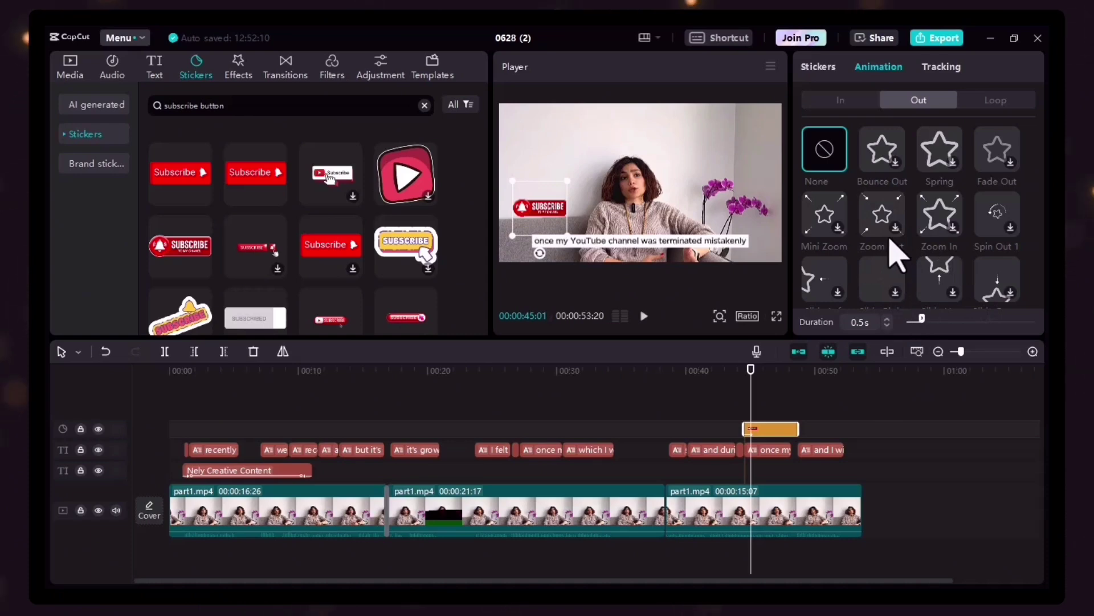
click(991, 163)
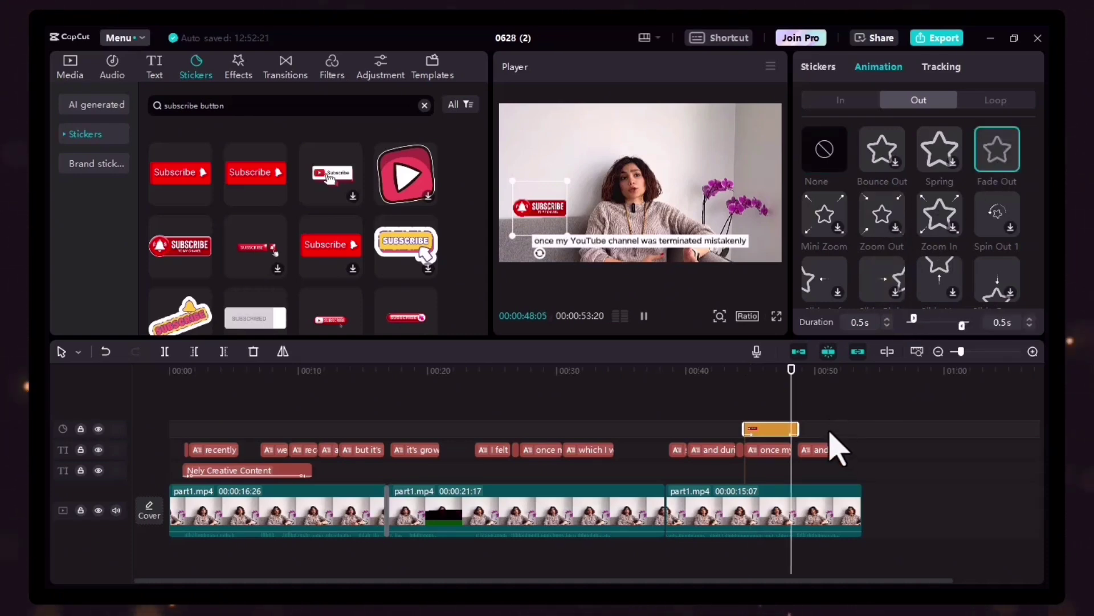
click(795, 375)
drag(800, 382, 732, 391)
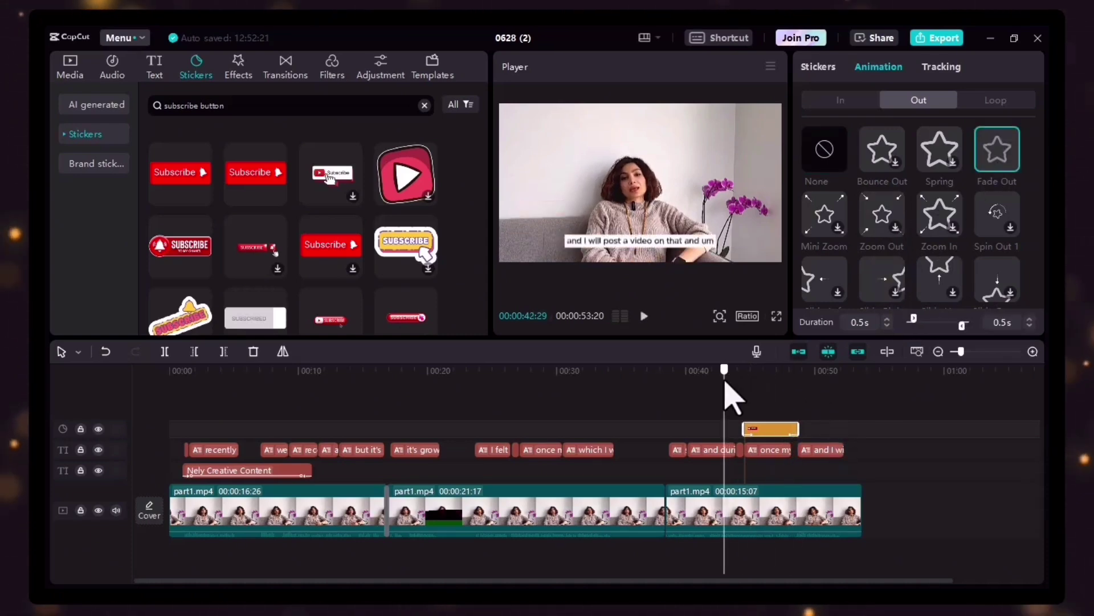
click(645, 316)
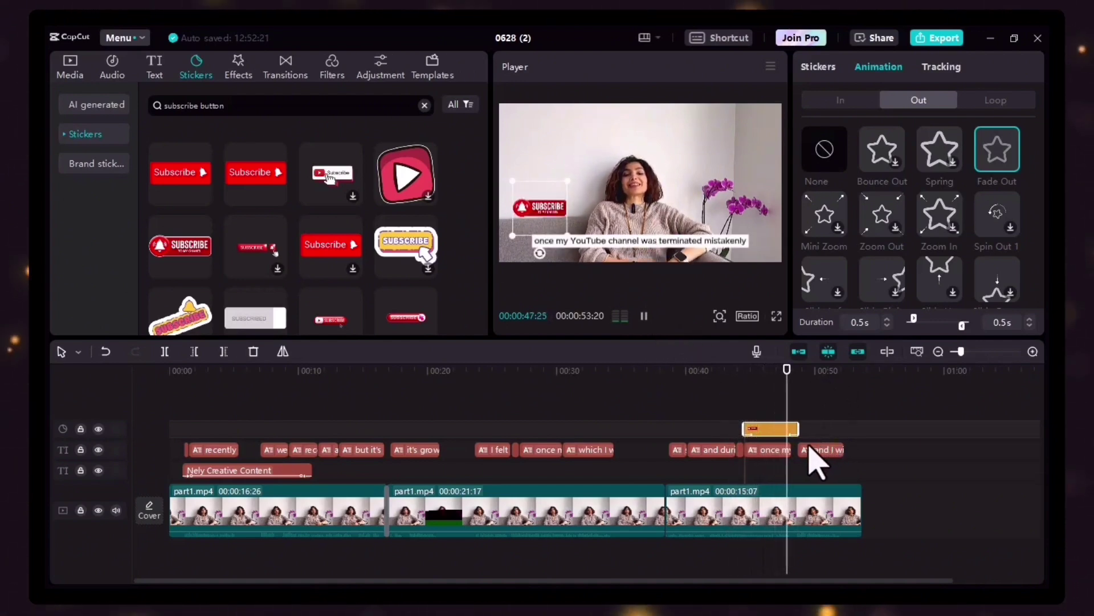
click(644, 316)
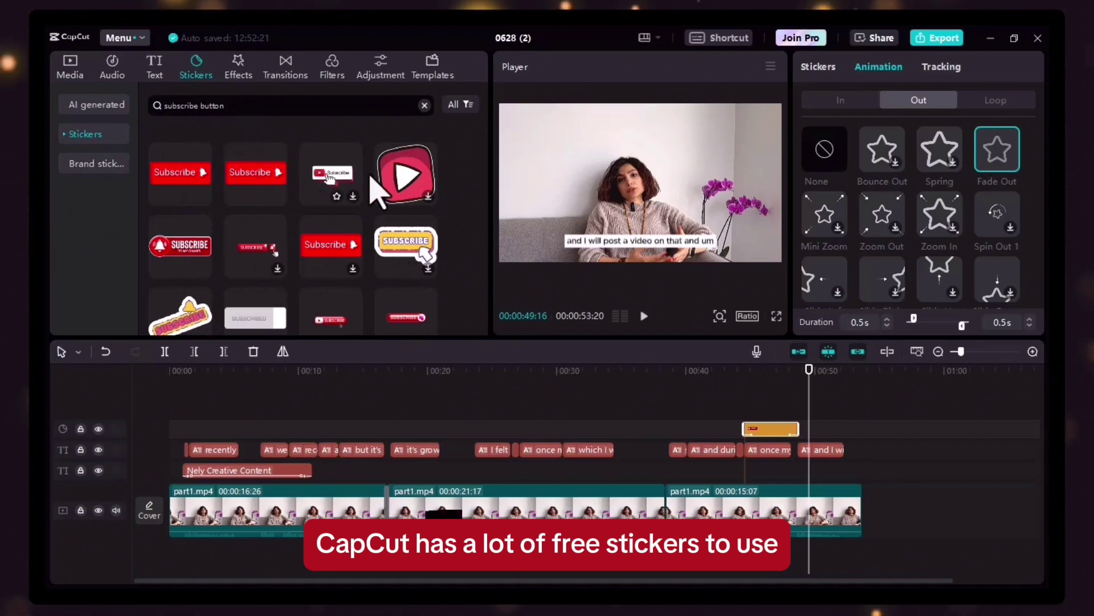
Step: Browse more subscribe-button stickers and preview the two red Subscribe designs and the red Like button
scroll(410, 231, down, 2)
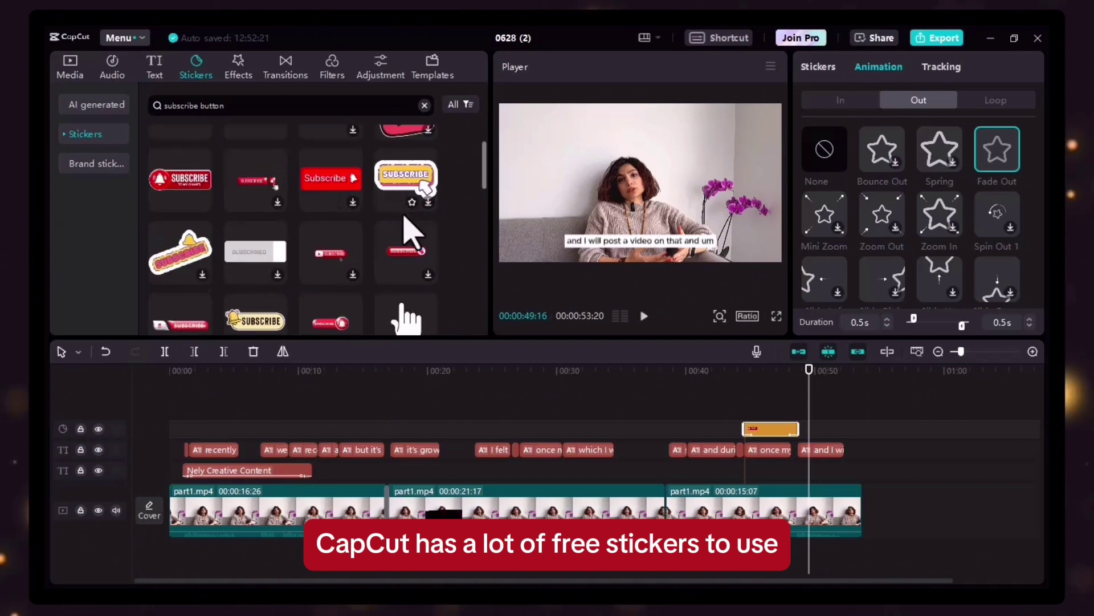
scroll(334, 252, down, 6)
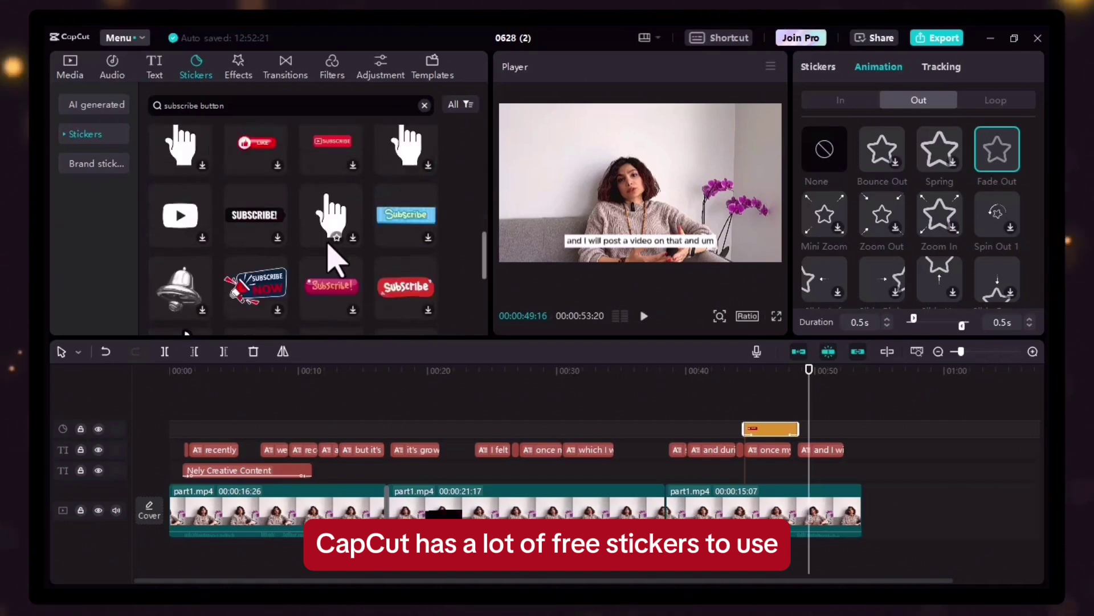
click(419, 299)
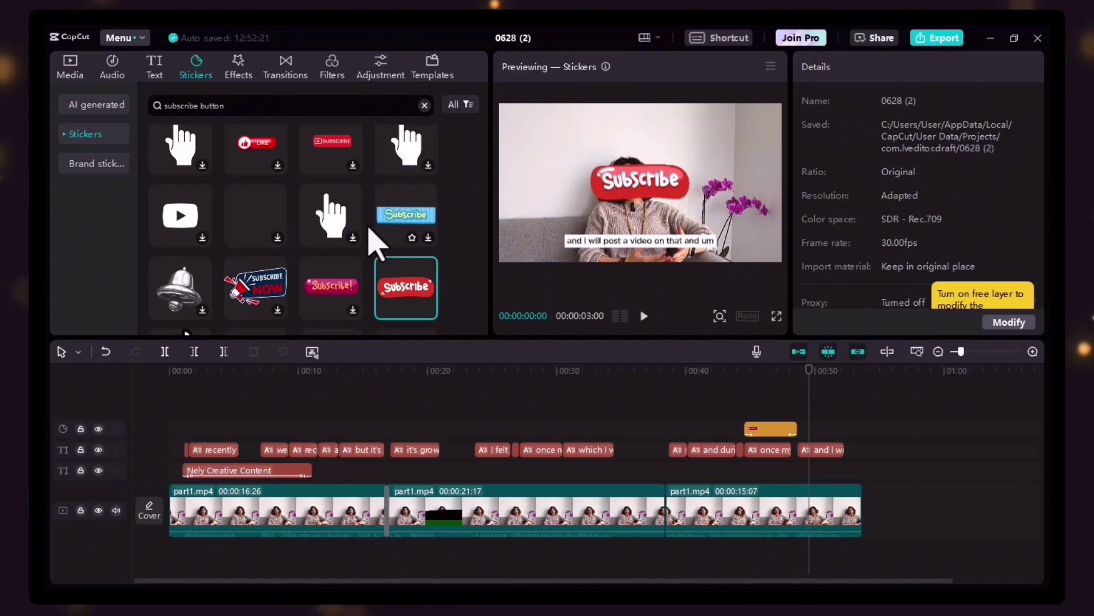
click(354, 162)
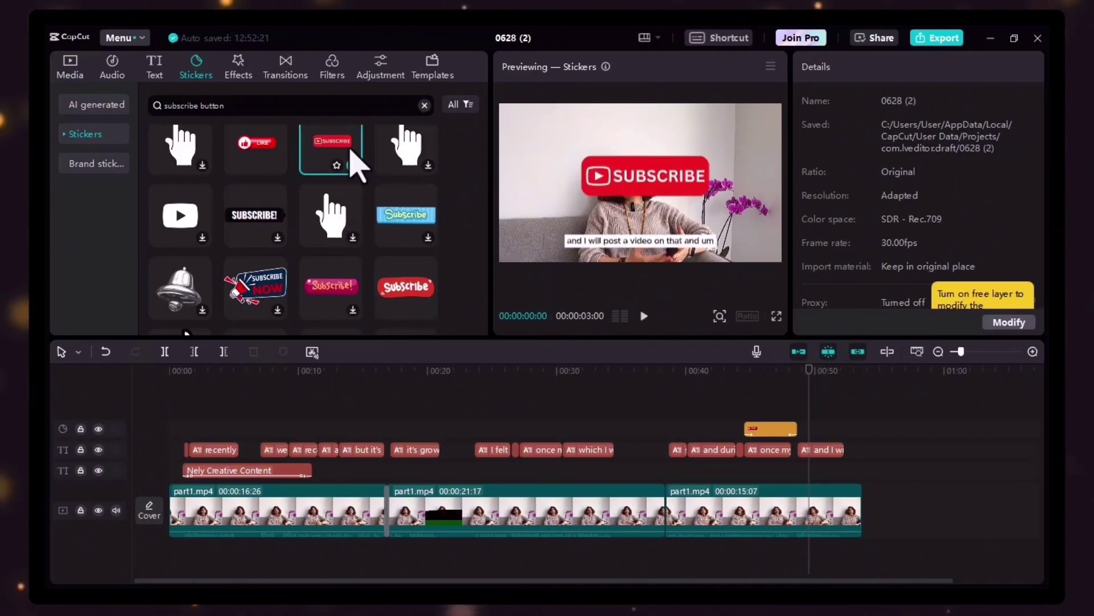
click(259, 151)
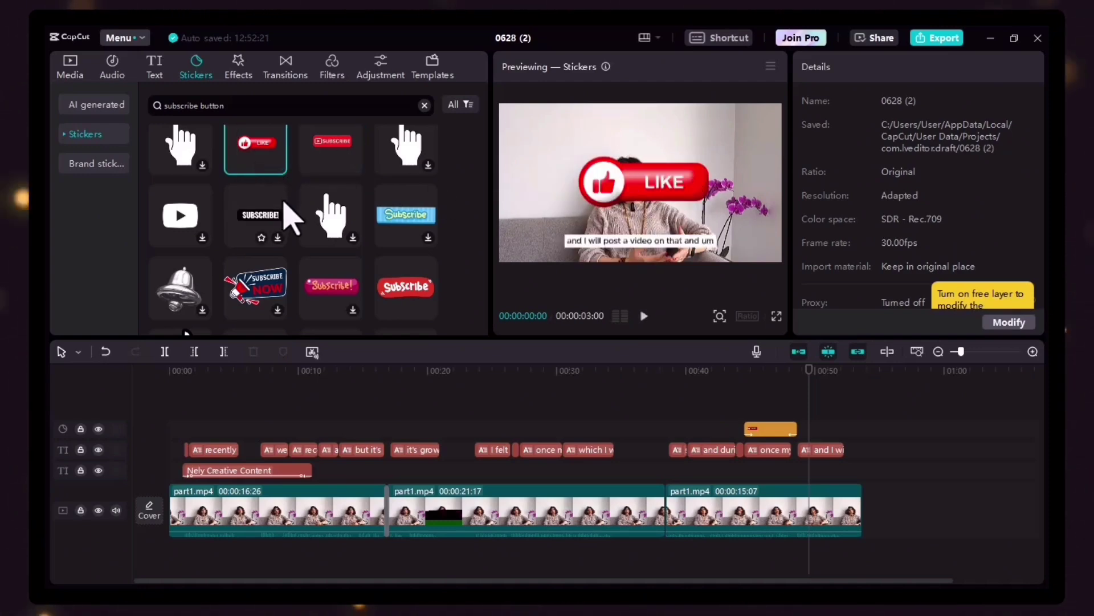
mouse_move(254, 151)
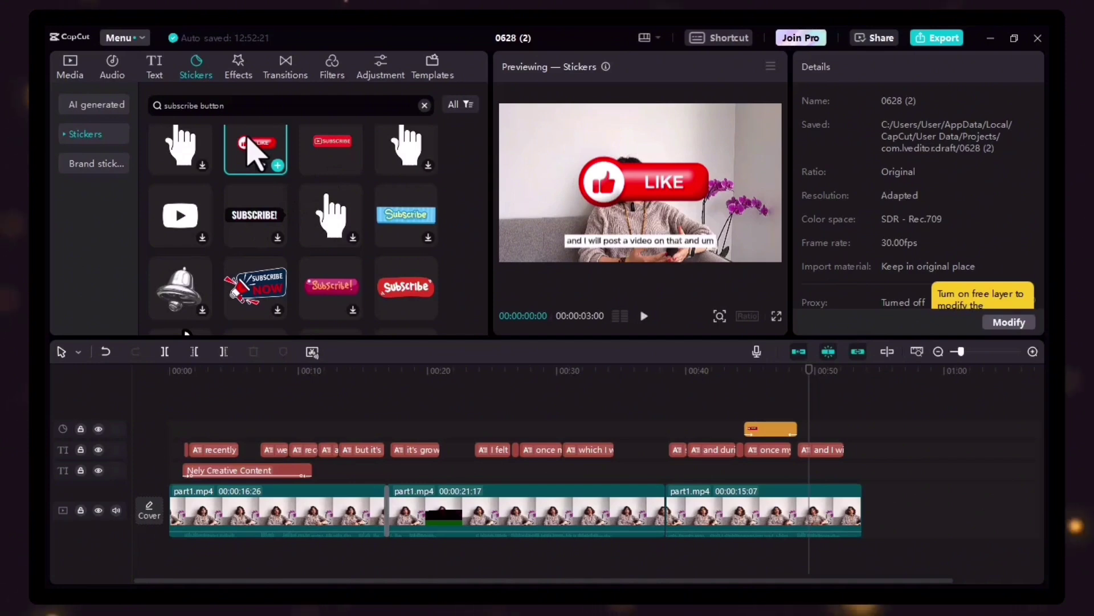
Step: Try adding the Like button sticker at about 49 s and a bell sticker at about 30 s, shrinking the bell beside the woman's head
drag(253, 151, 838, 466)
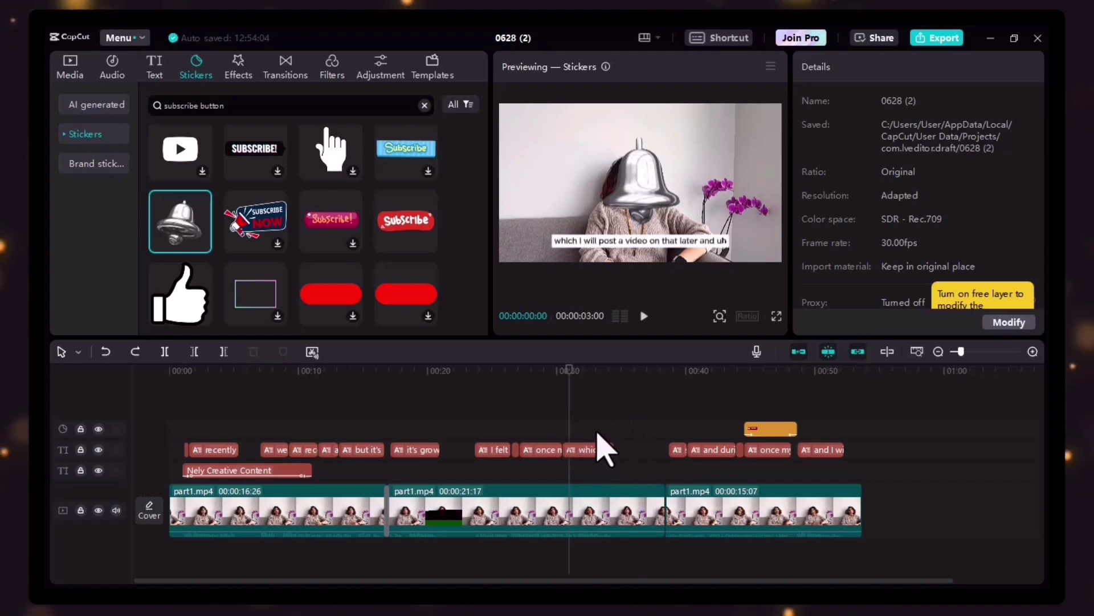
mouse_move(164, 245)
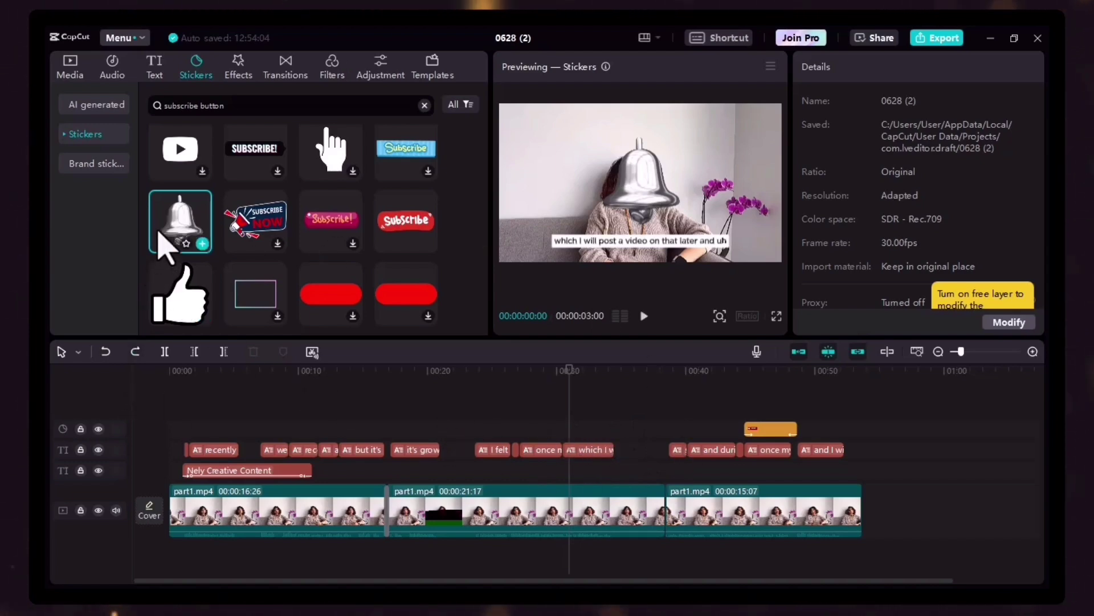
drag(164, 245, 593, 450)
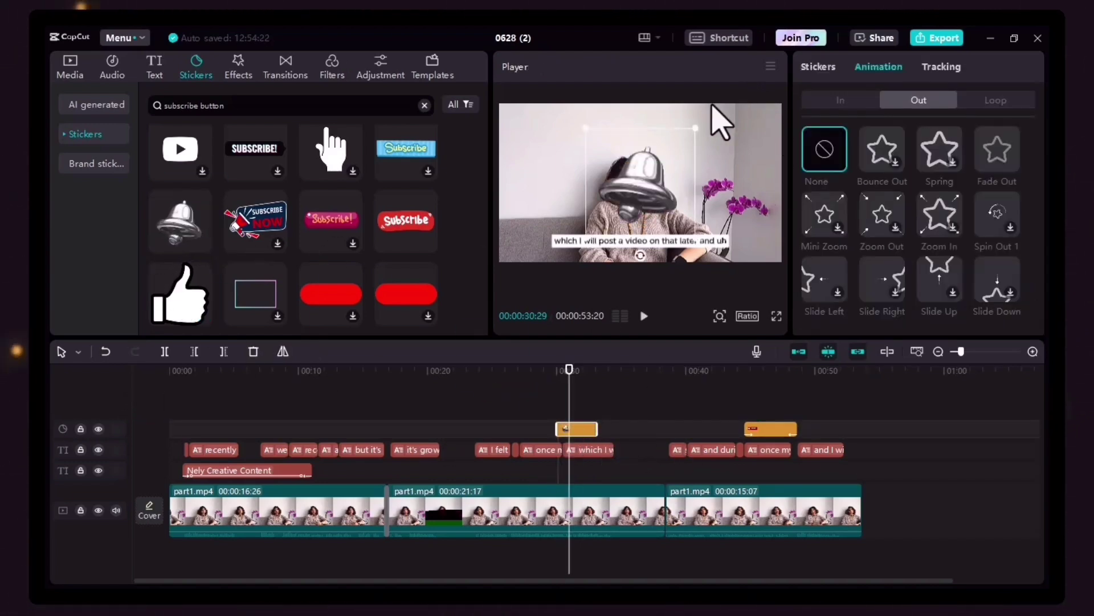
drag(700, 129, 675, 157)
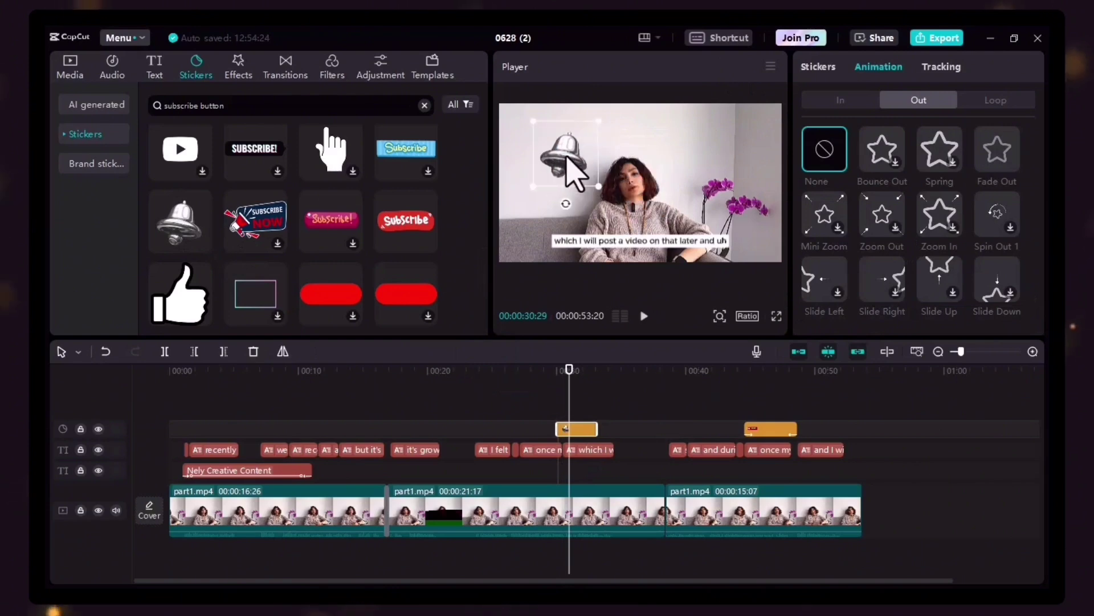
drag(567, 157, 558, 149)
click(653, 403)
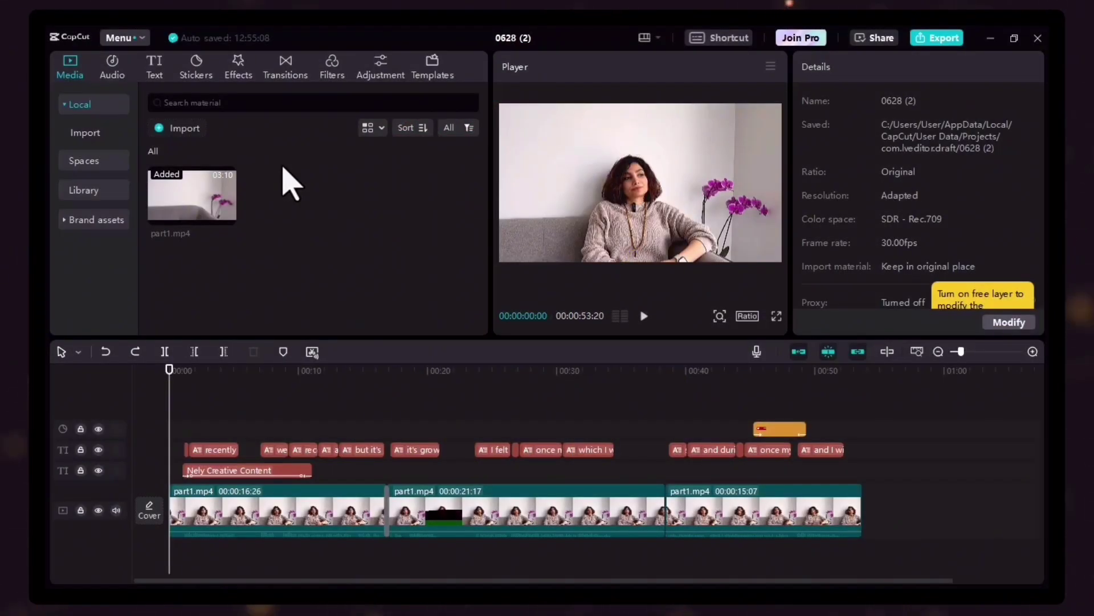
Step: Search the video effects for "blurr" and add the Chrome Blur effect to the timeline at about 5 s
click(234, 67)
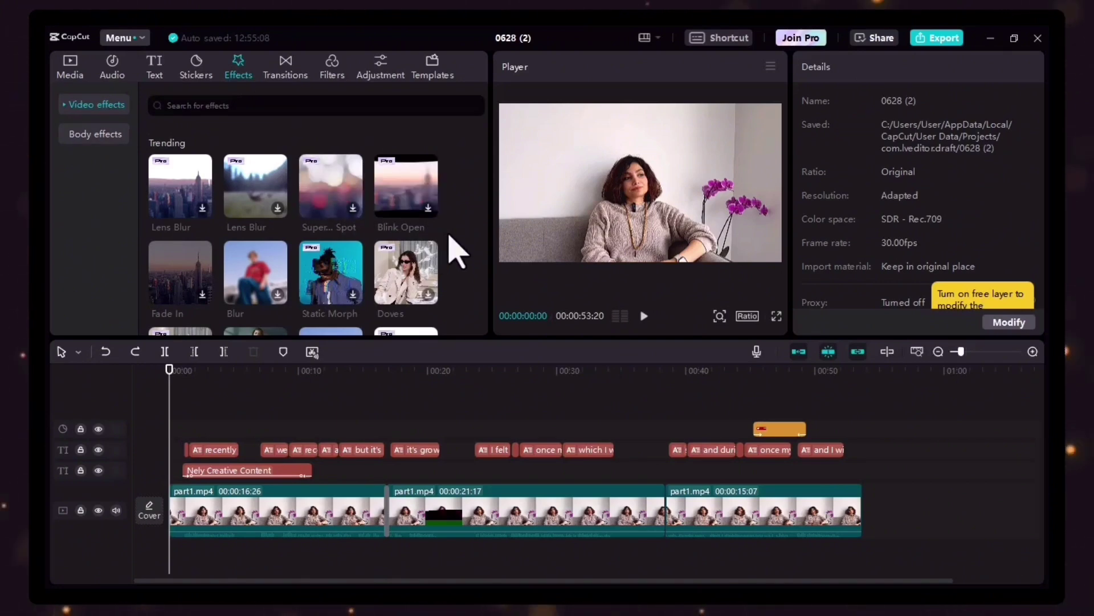
click(259, 108)
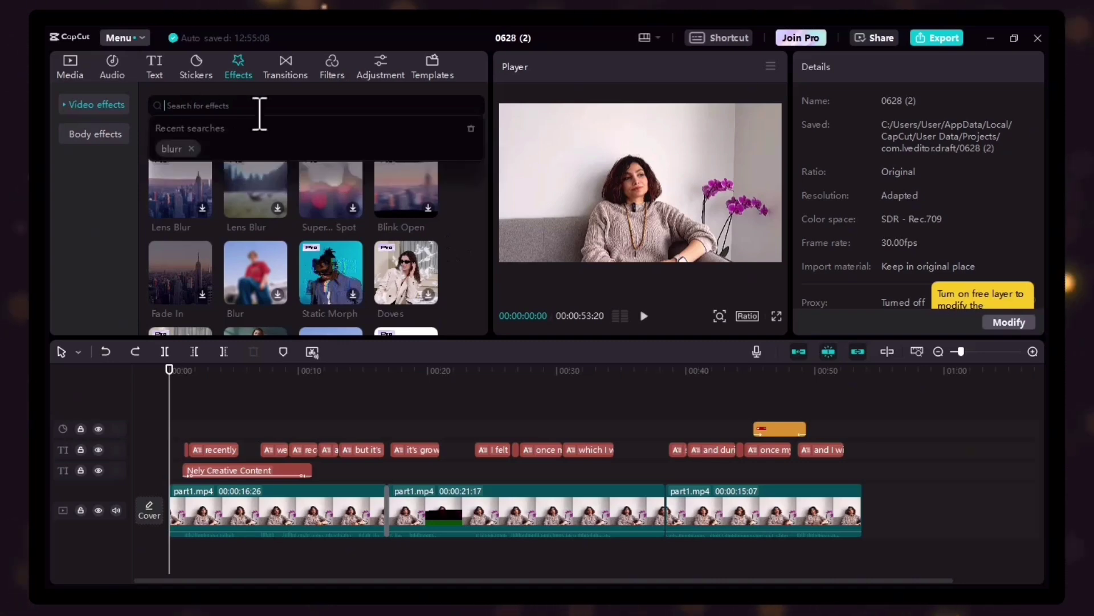
text(blurr)
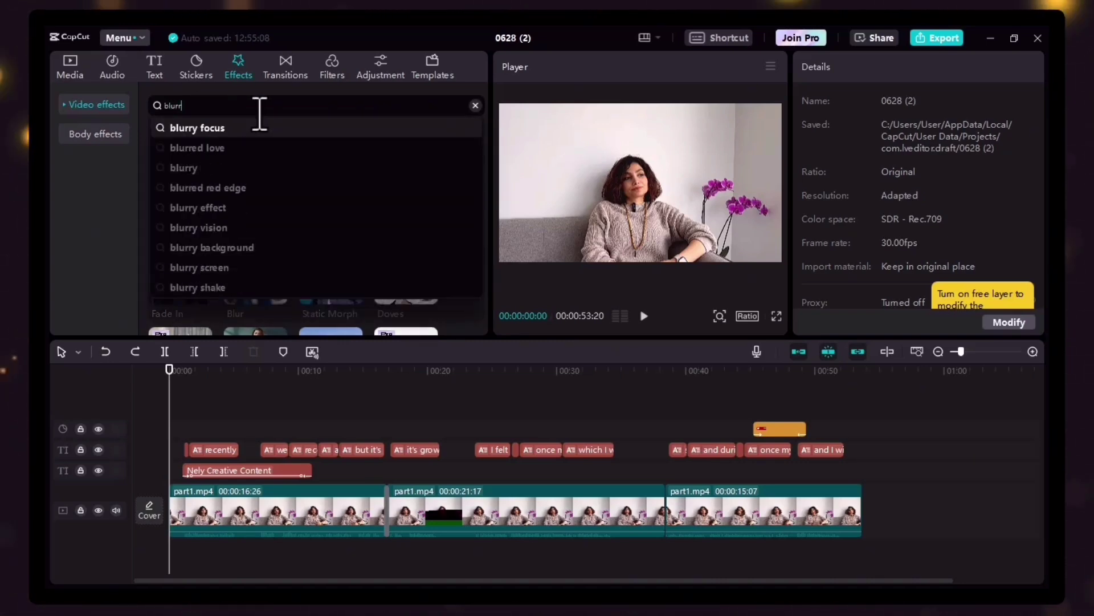
key(Return)
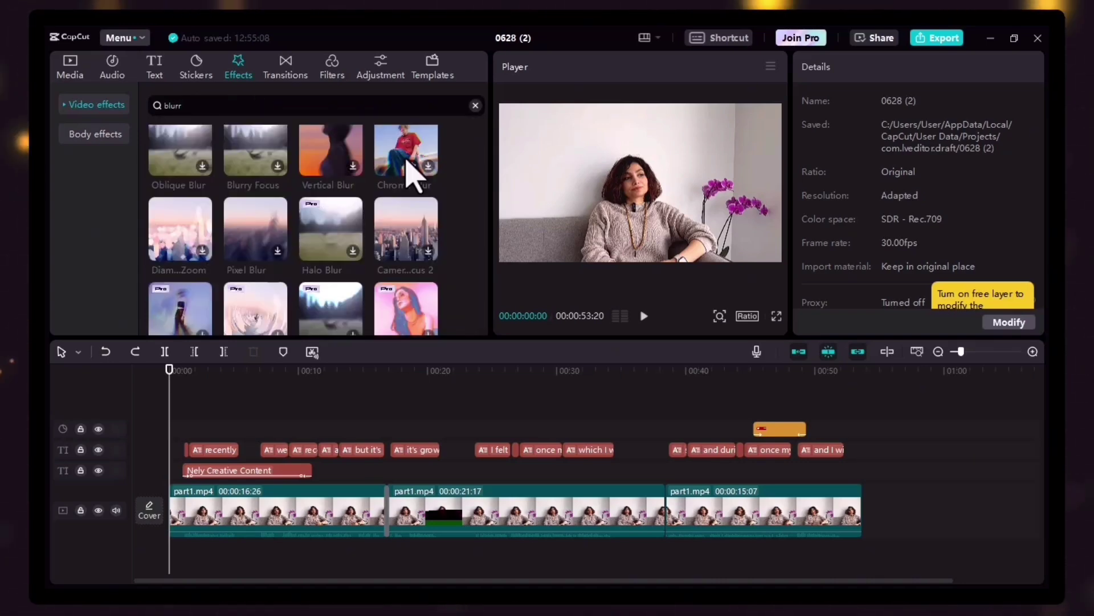
drag(411, 166, 241, 423)
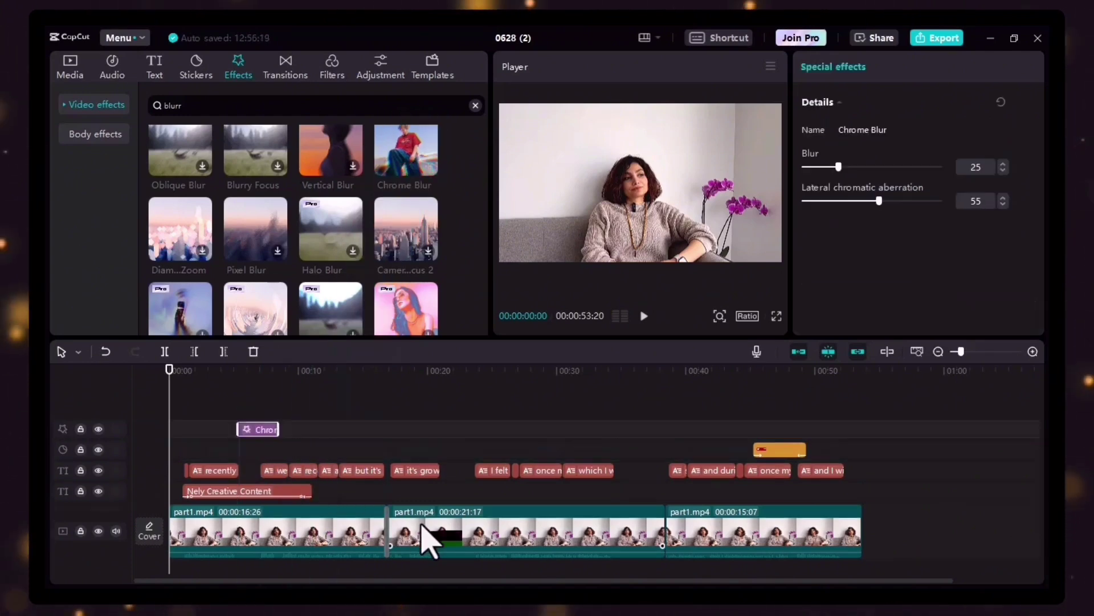
Step: Adjust the Chrome Blur clip to span about 2 s to 5.5 s and play back that section
drag(169, 379, 203, 375)
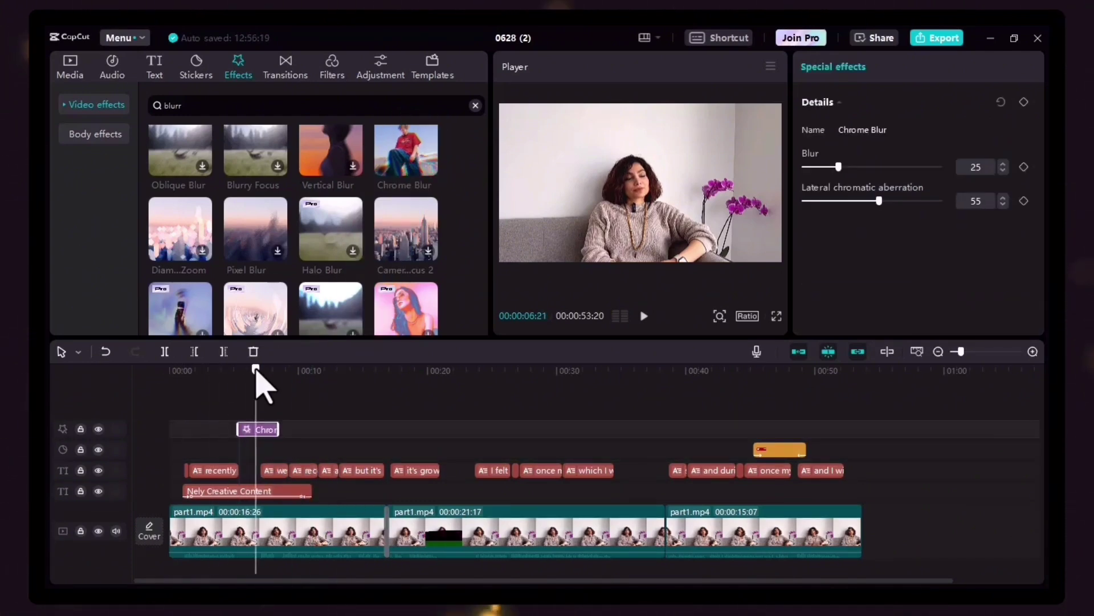
drag(279, 433, 312, 454)
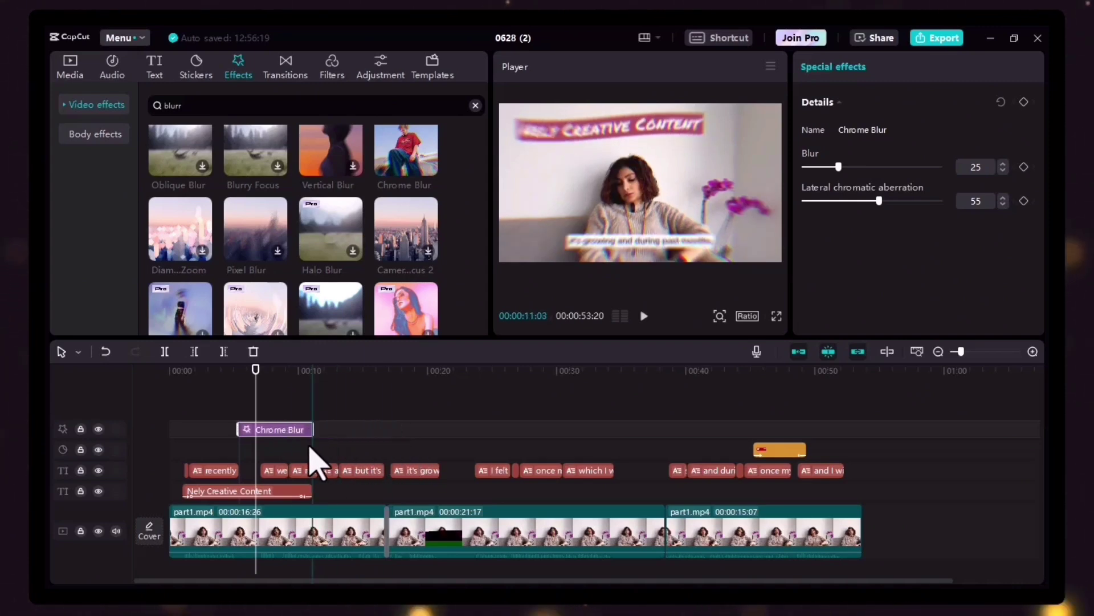
drag(236, 431, 195, 446)
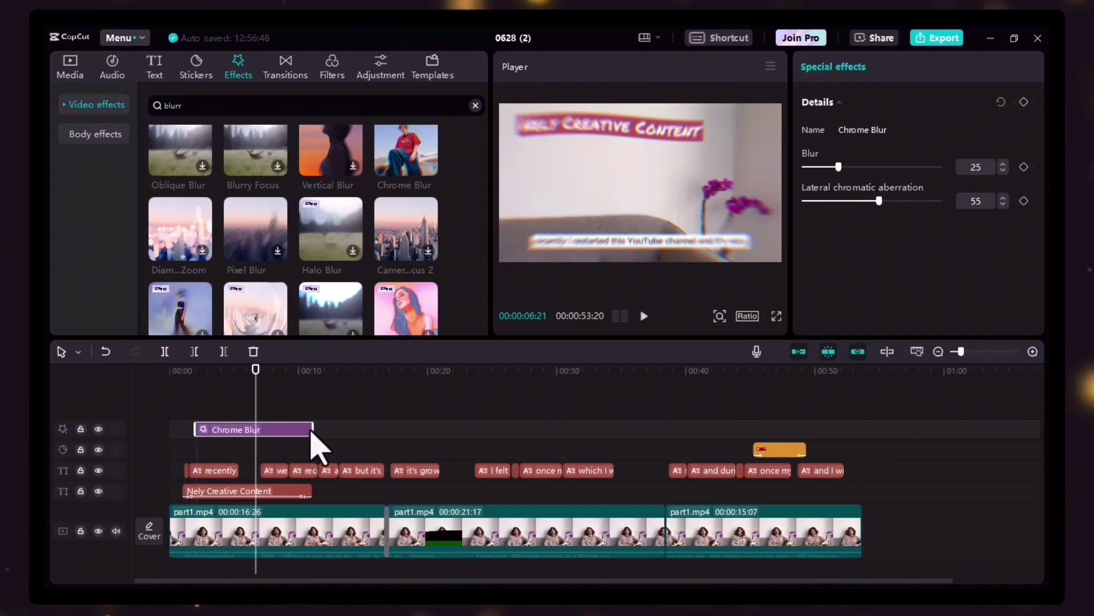
drag(311, 428, 239, 437)
drag(256, 369, 190, 371)
click(644, 316)
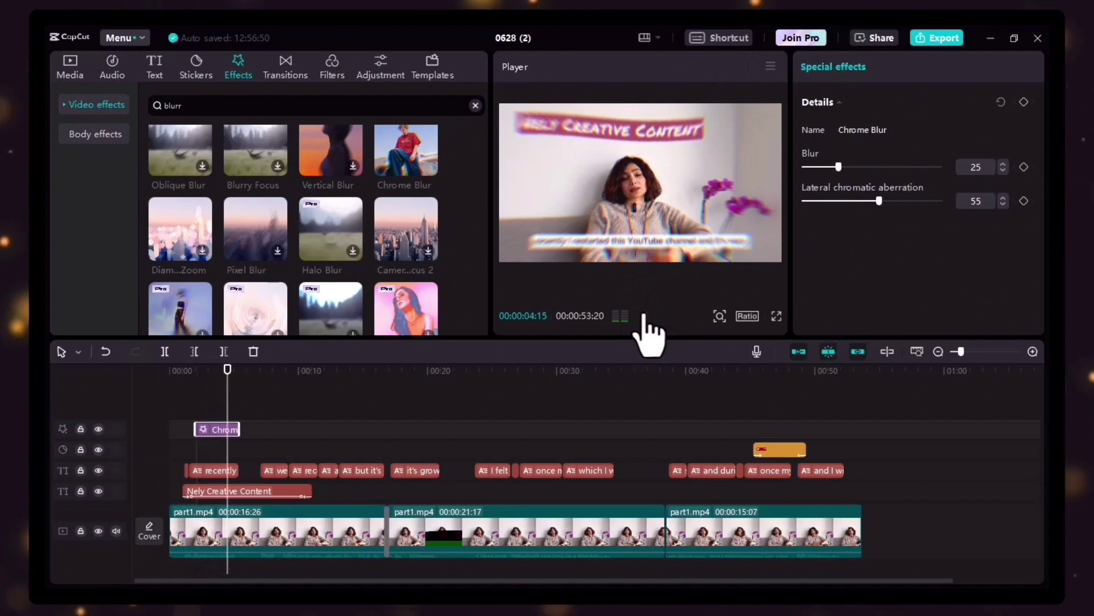
click(645, 316)
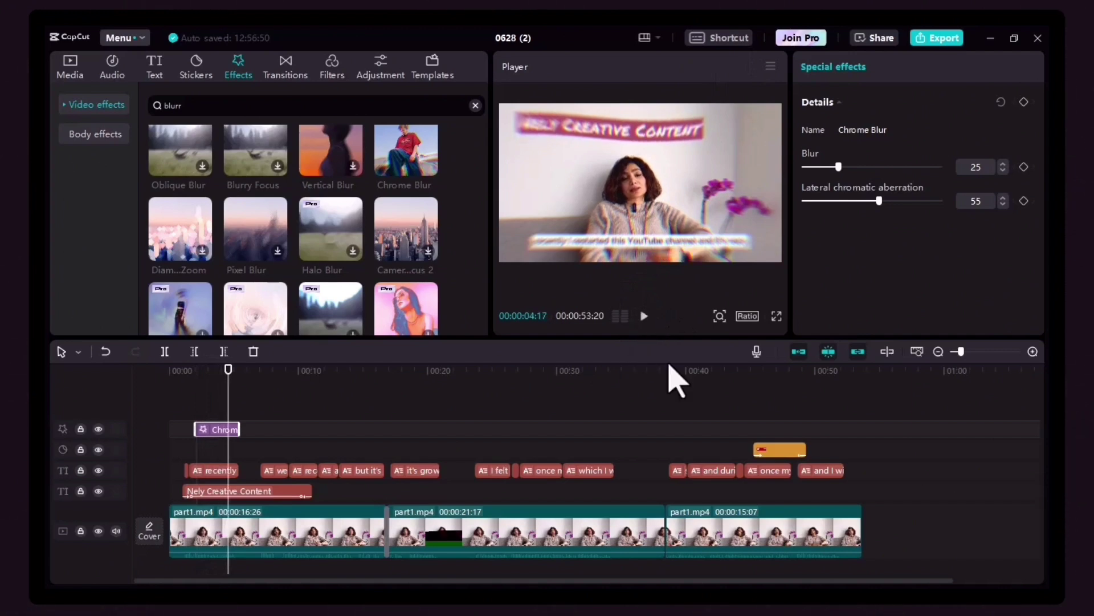
Step: Set the Chrome Blur effect's Blur to 53 and its Lateral chromatic aberration to 23, checking the frame at about 4 s
click(280, 423)
click(219, 430)
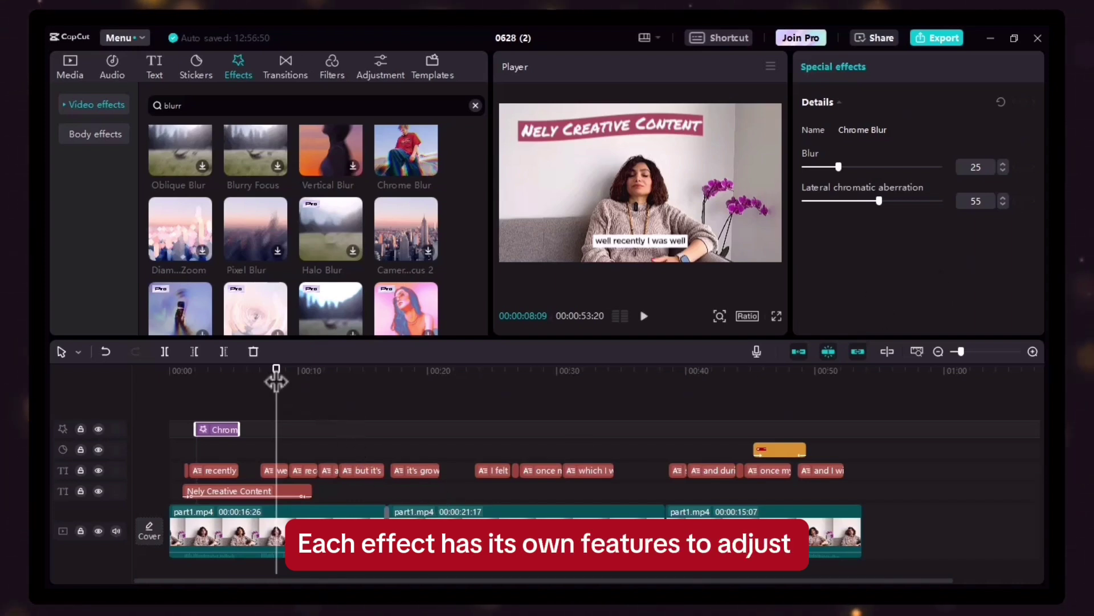
drag(277, 381, 224, 398)
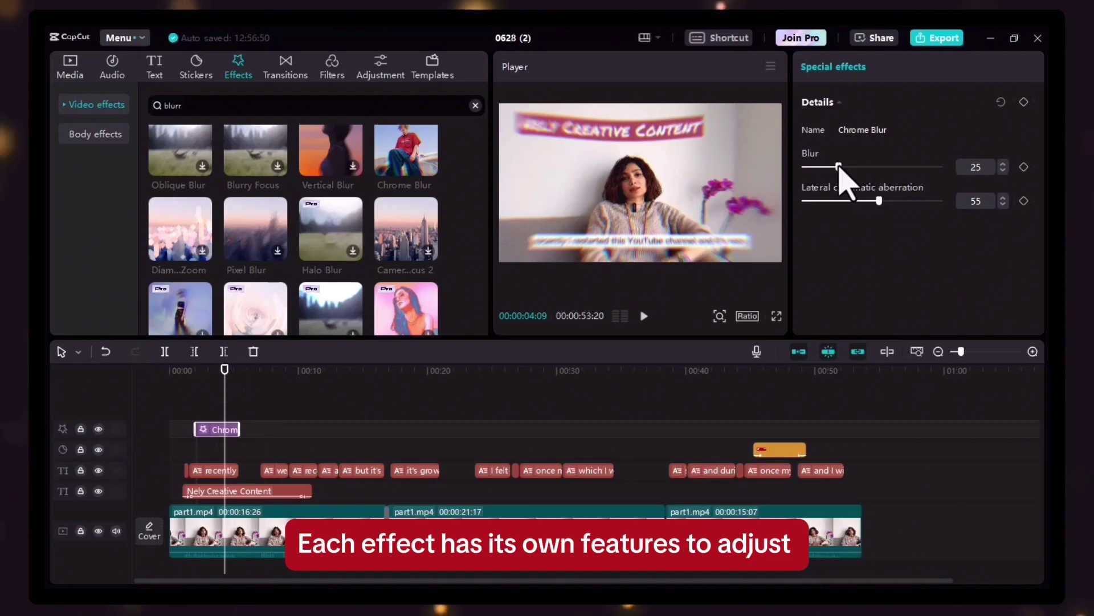
drag(839, 166, 853, 208)
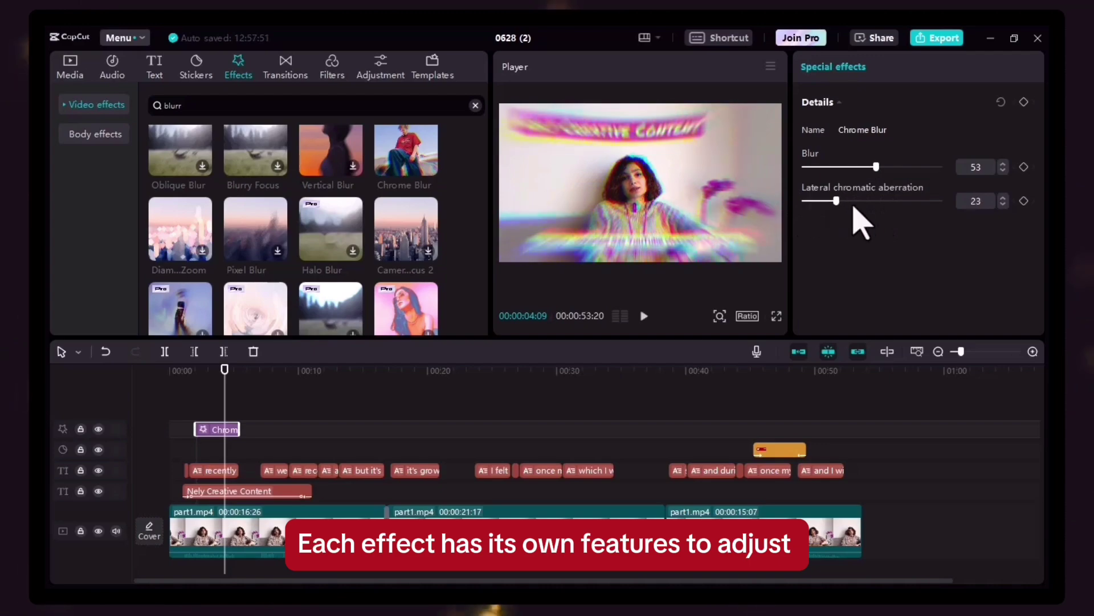
drag(952, 222, 924, 220)
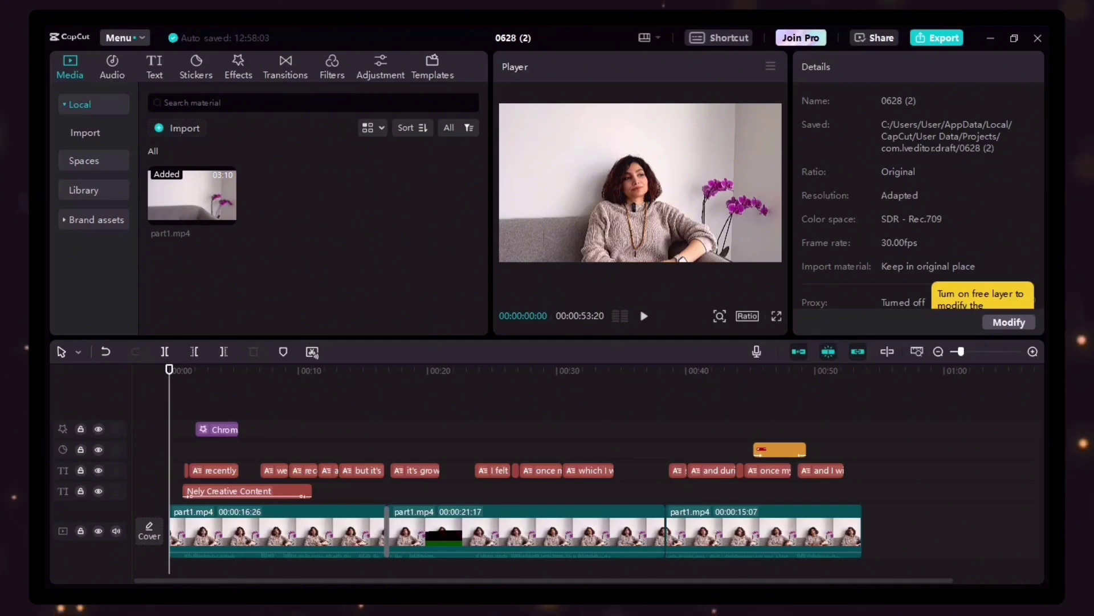
Step: Set up the video export with the title "final)", a destination folder on the Desktop and 1080P resolution
click(935, 39)
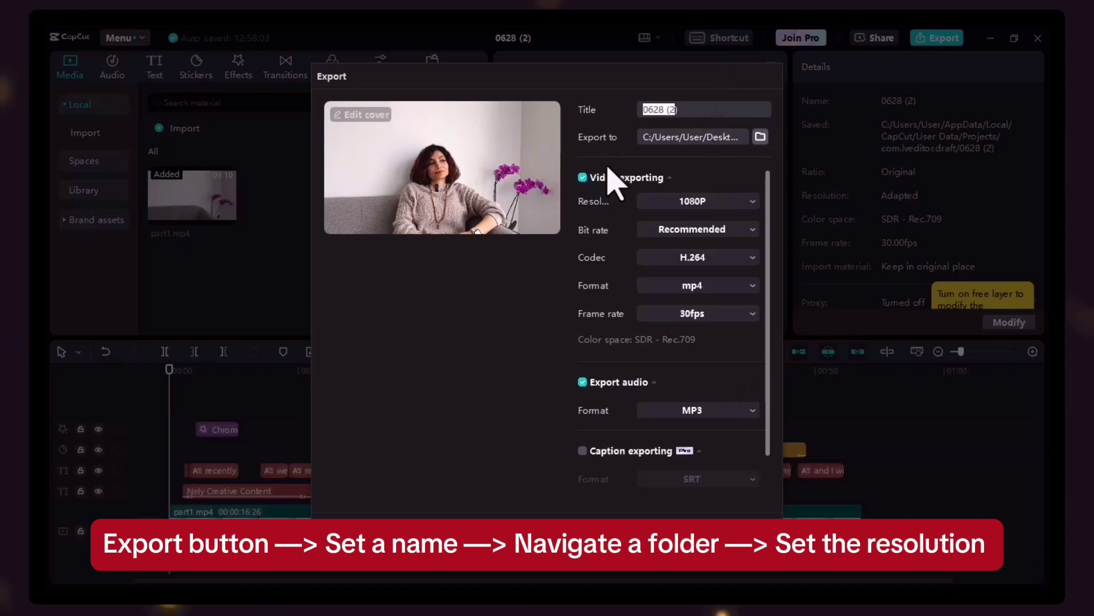
click(761, 139)
click(682, 391)
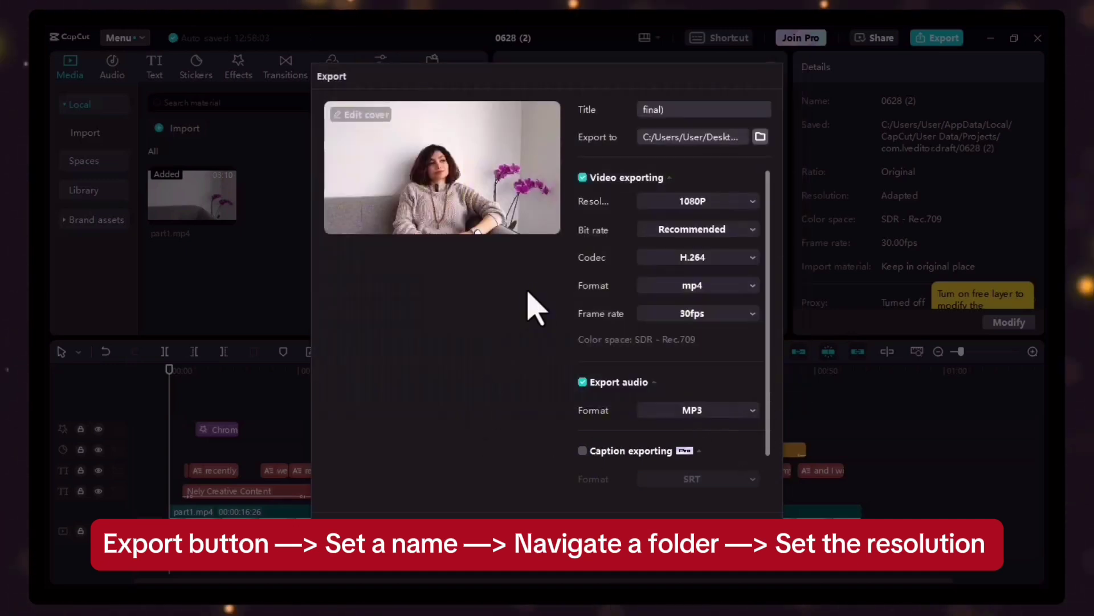
click(752, 201)
click(684, 269)
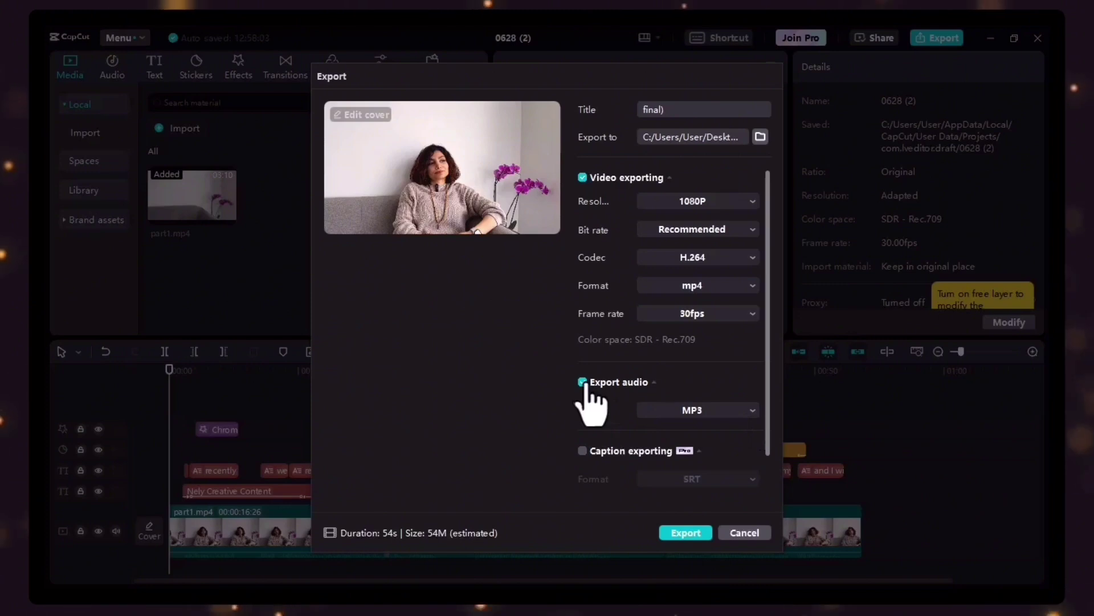
Step: Turn off the separate MP3 audio export and export the video as mp4
click(583, 382)
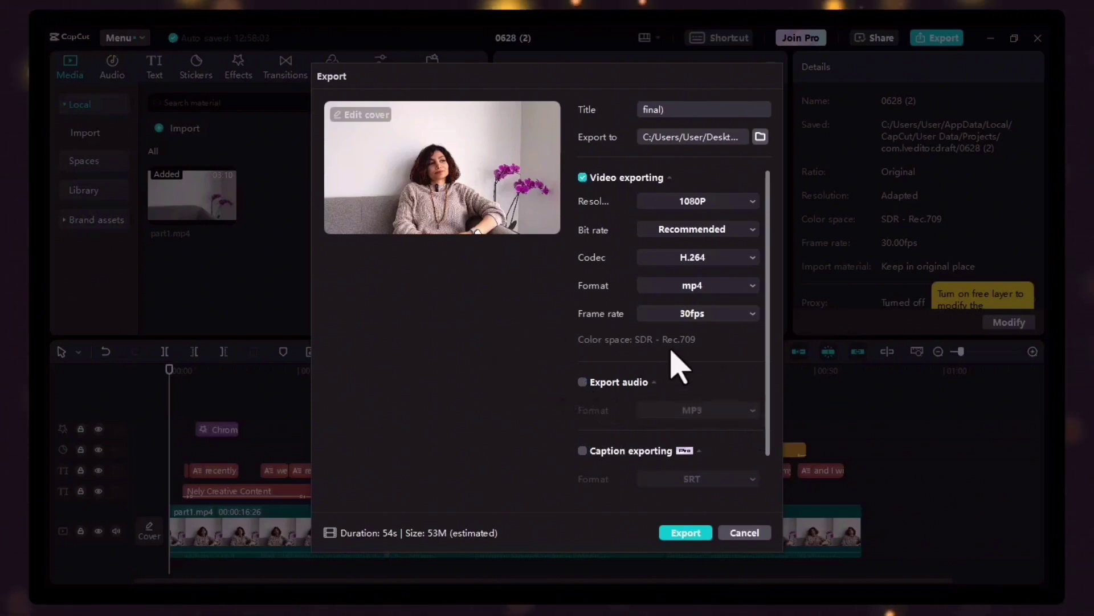
scroll(678, 365, down, 1)
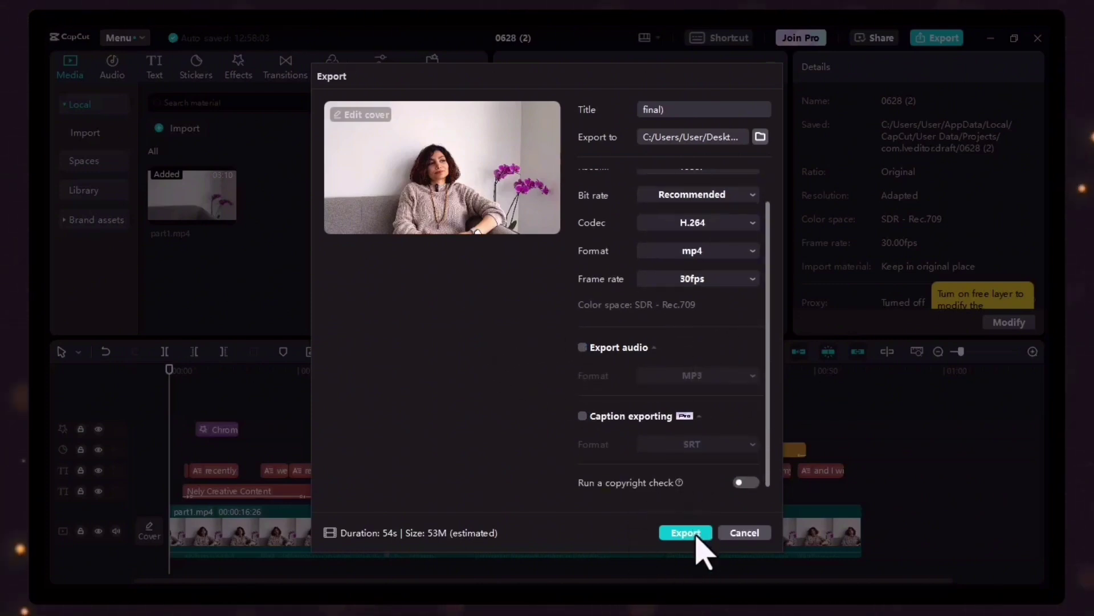
click(685, 533)
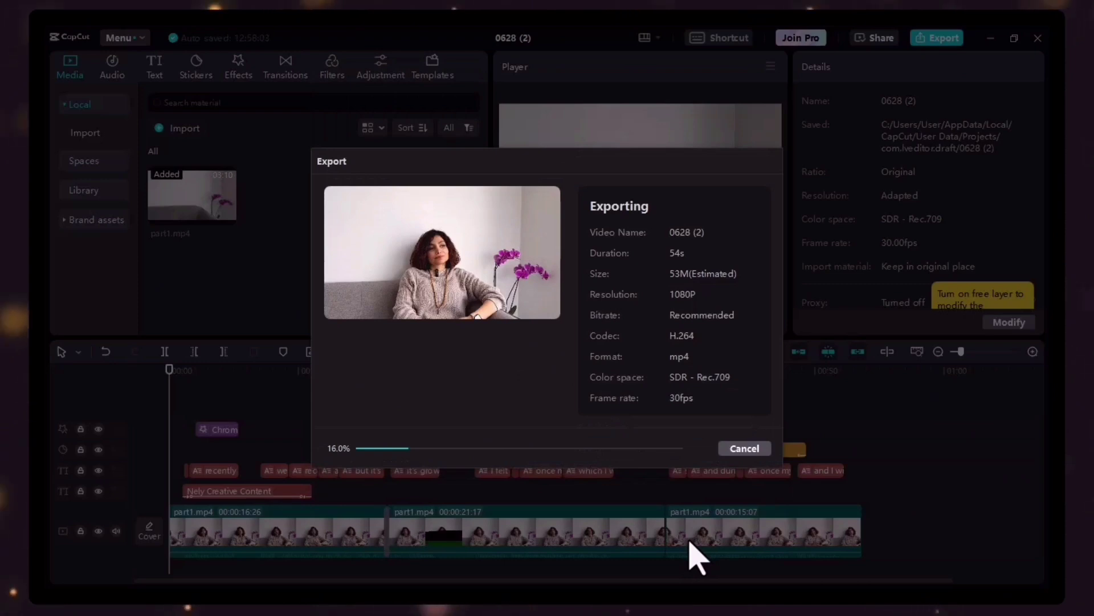